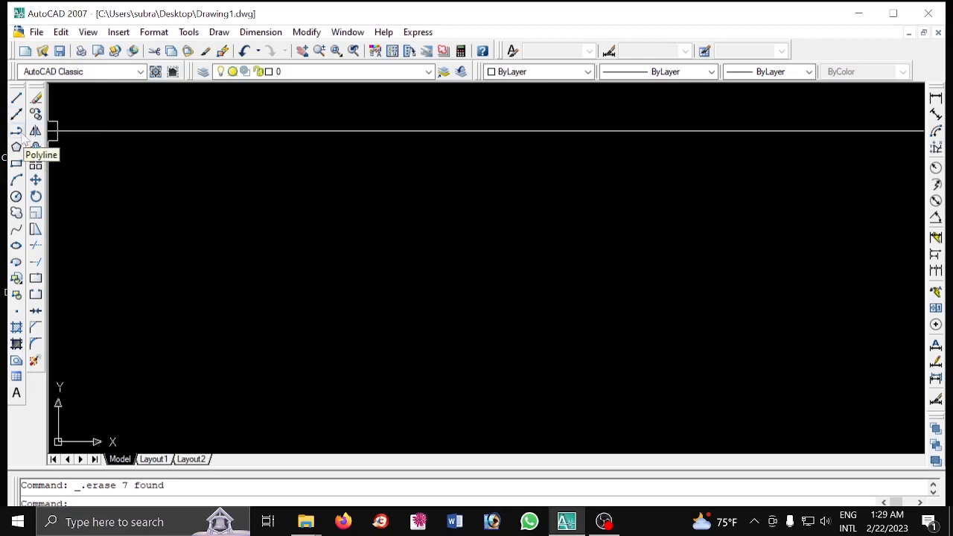
Step: Draw an open, self-crossing polyline of twelve freehand segments across the middle of the drawing
left_click(25, 138)
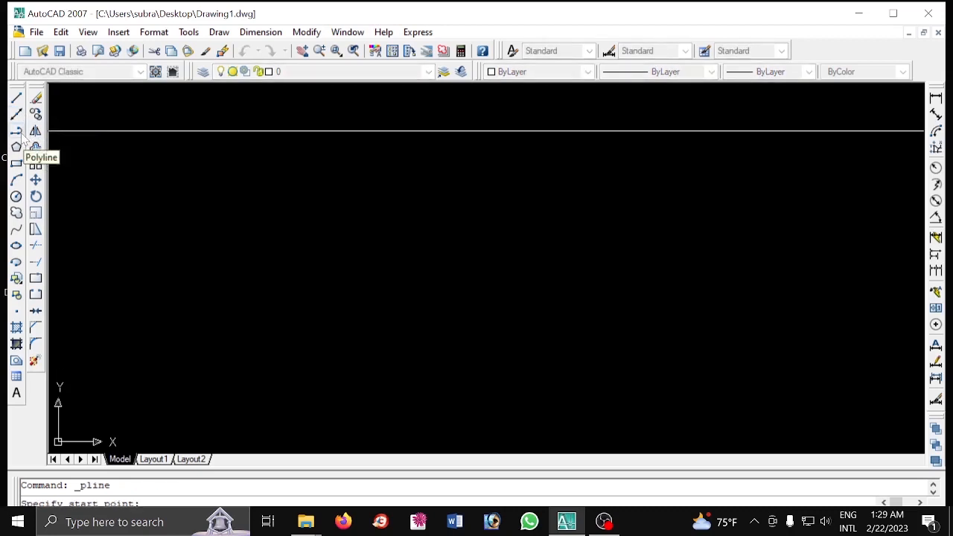
left_click(258, 192)
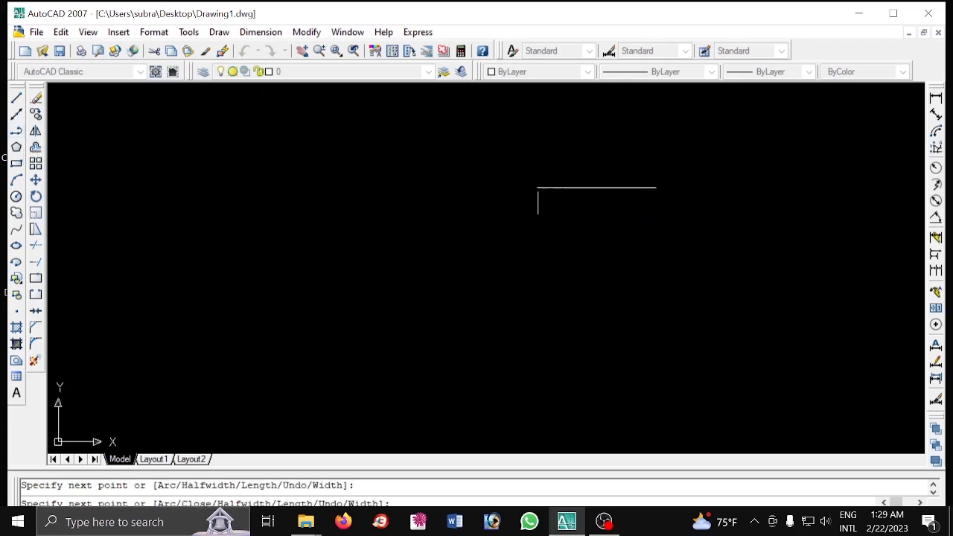
left_click(538, 188)
left_click(582, 415)
left_click(389, 359)
left_click(296, 297)
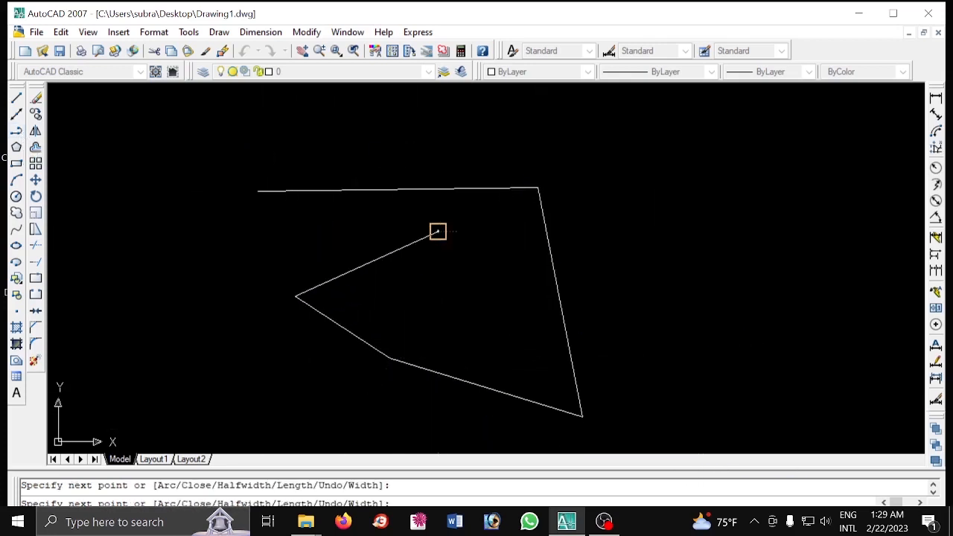
left_click(437, 233)
left_click(616, 284)
left_click(772, 302)
left_click(707, 192)
left_click(457, 189)
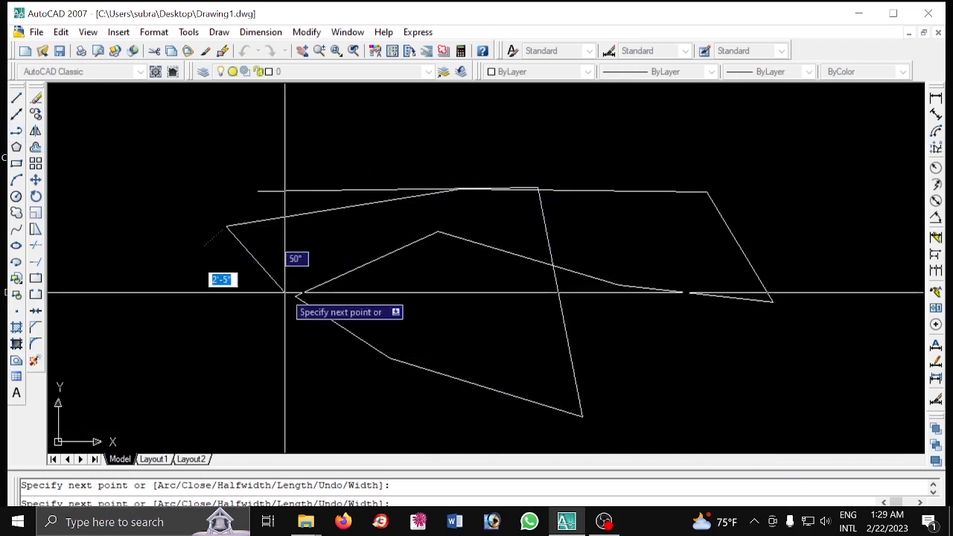
left_click(227, 225)
left_click(309, 305)
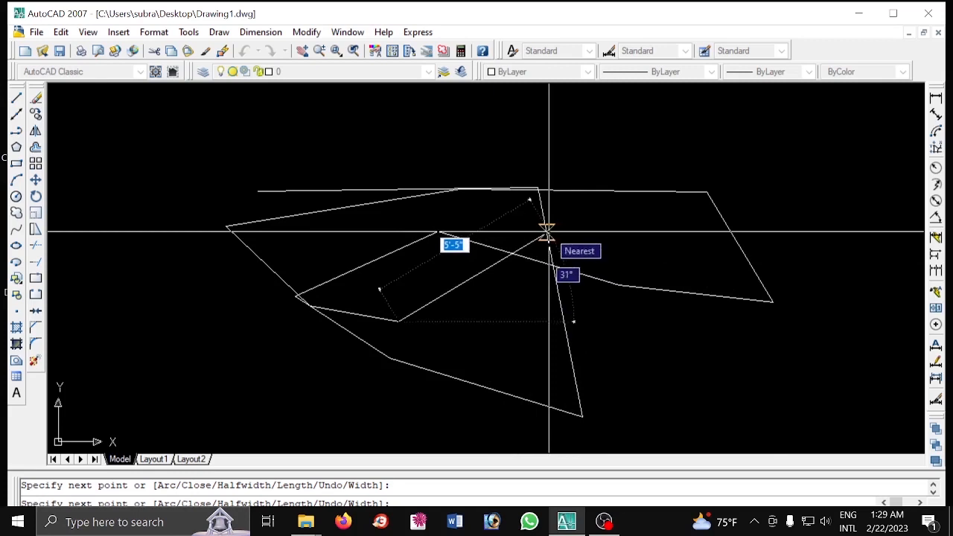
key("Escape")
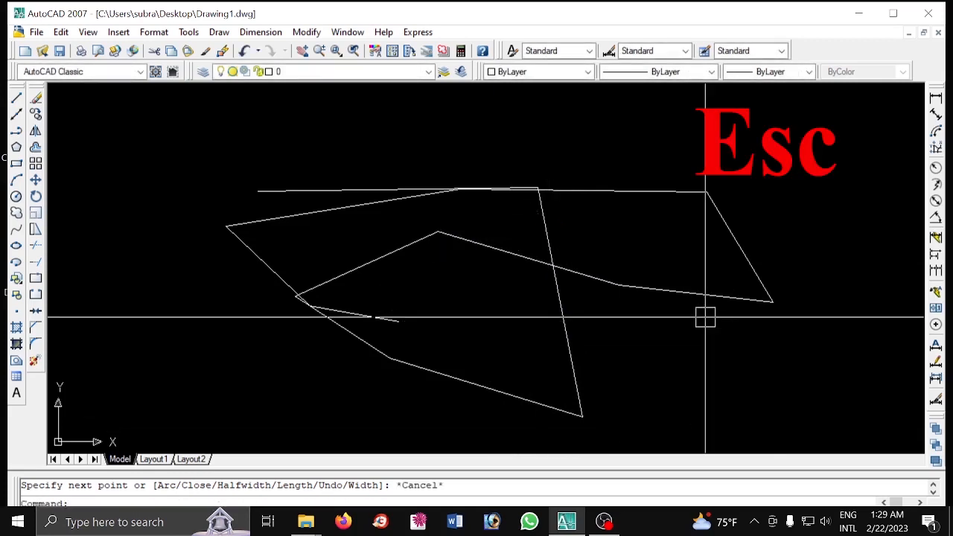
Step: Select the whole polyline to check whether its segments form one object, and clear the selection
left_click(572, 317)
left_click(495, 230)
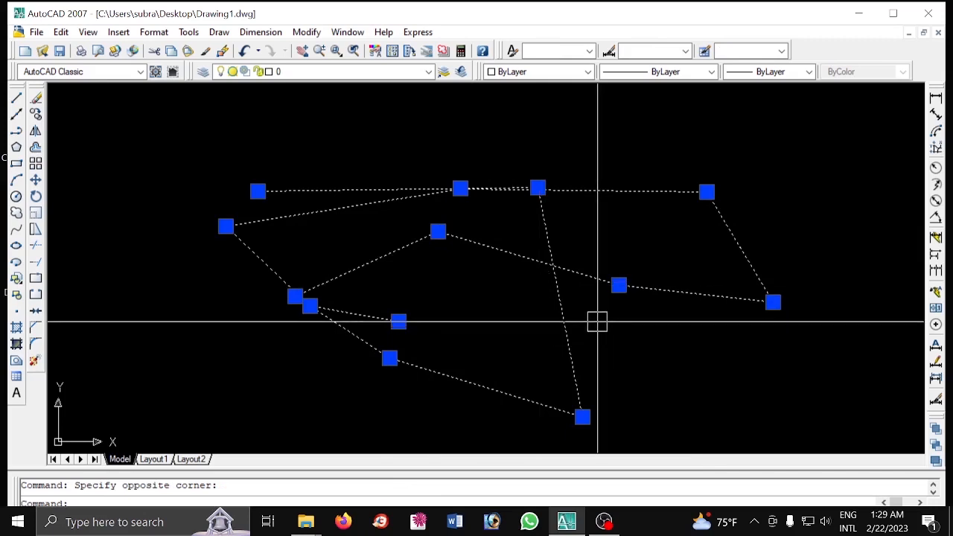
key("Escape")
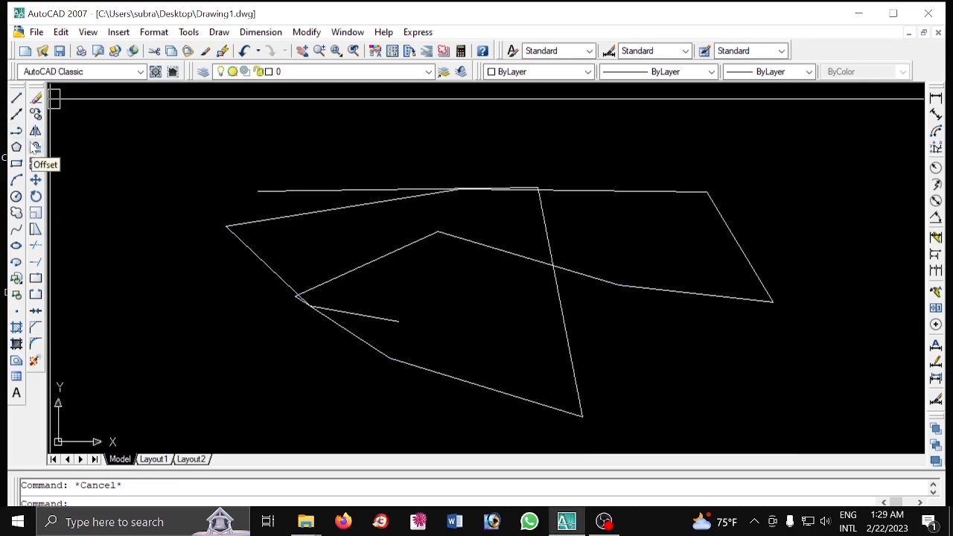
Step: Draw a chain of five freehand connected lines above the polyline with the Line command
left_click(16, 98)
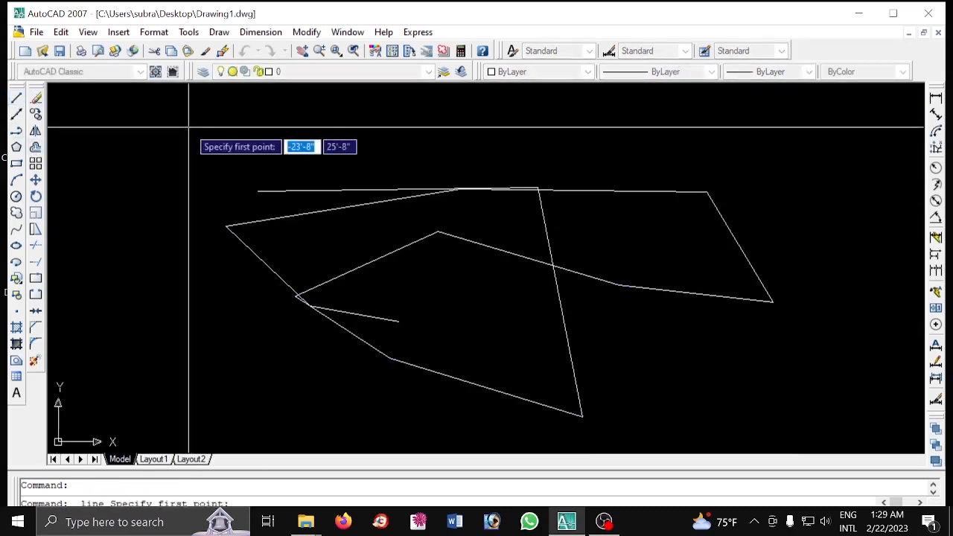
left_click(185, 127)
left_click(595, 156)
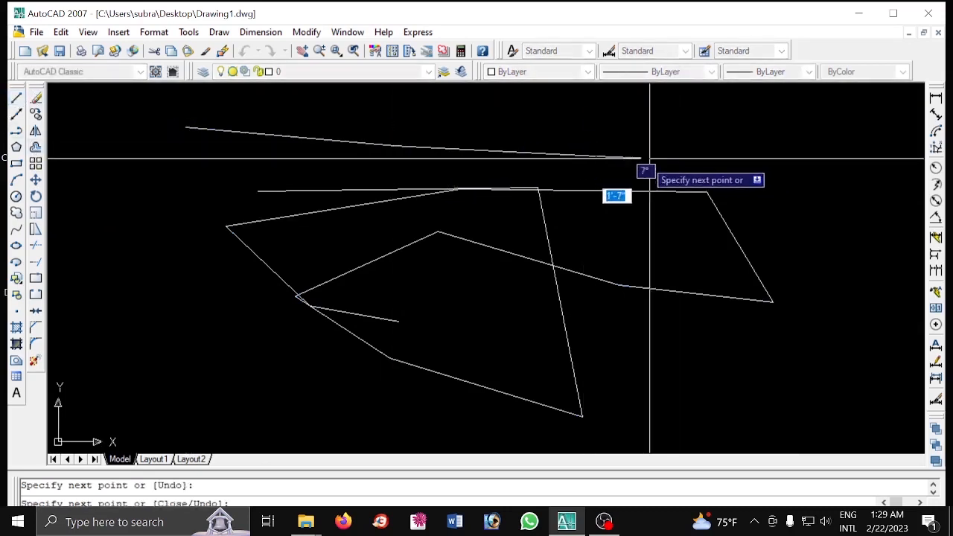
left_click(551, 109)
key("Escape")
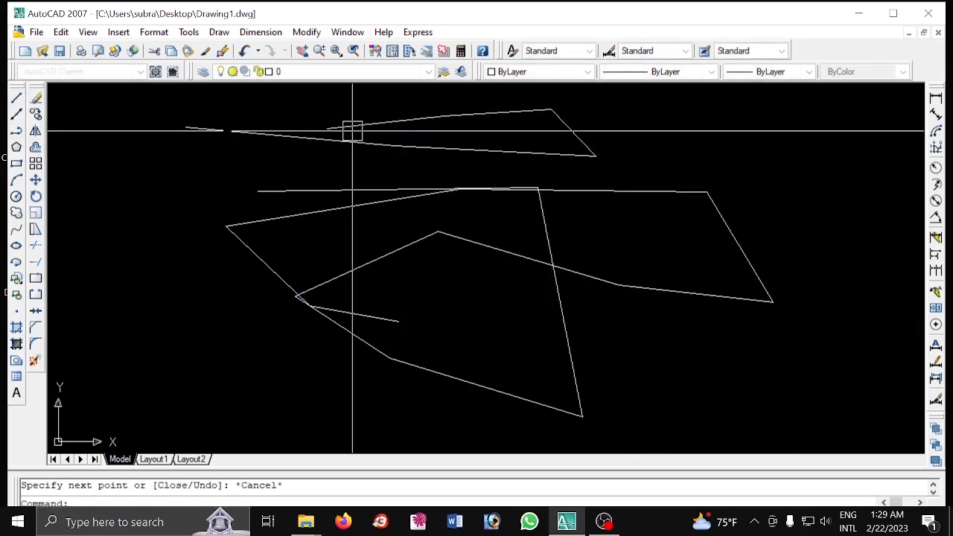
Step: Select each segment of the line chain and then the polyline to compare how they select, and clear the selection
left_click(393, 148)
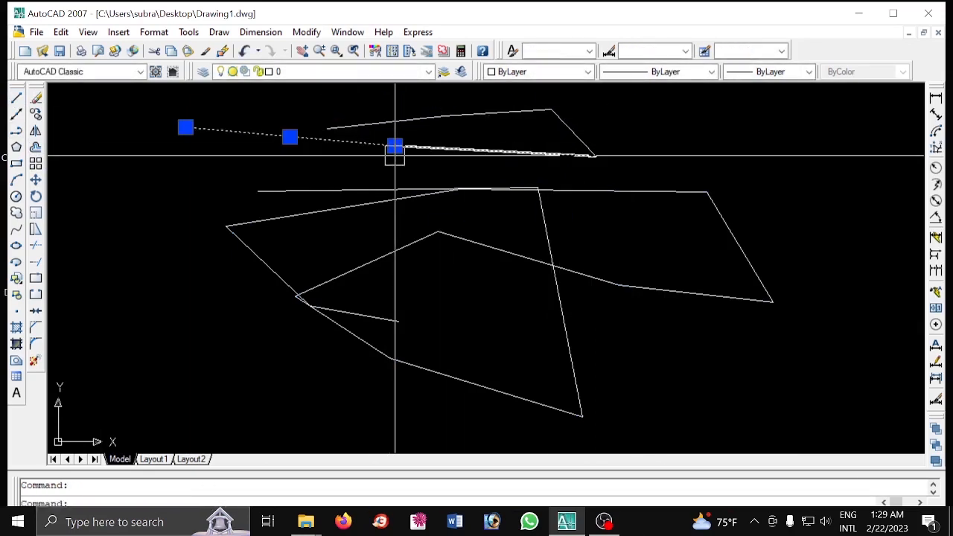
left_click(423, 122)
left_click(479, 114)
left_click(563, 131)
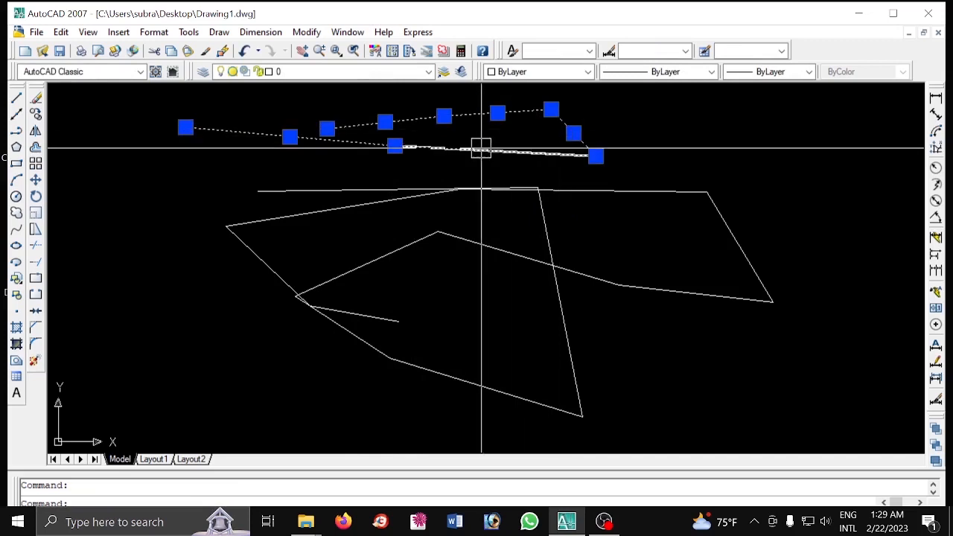
left_click(481, 148)
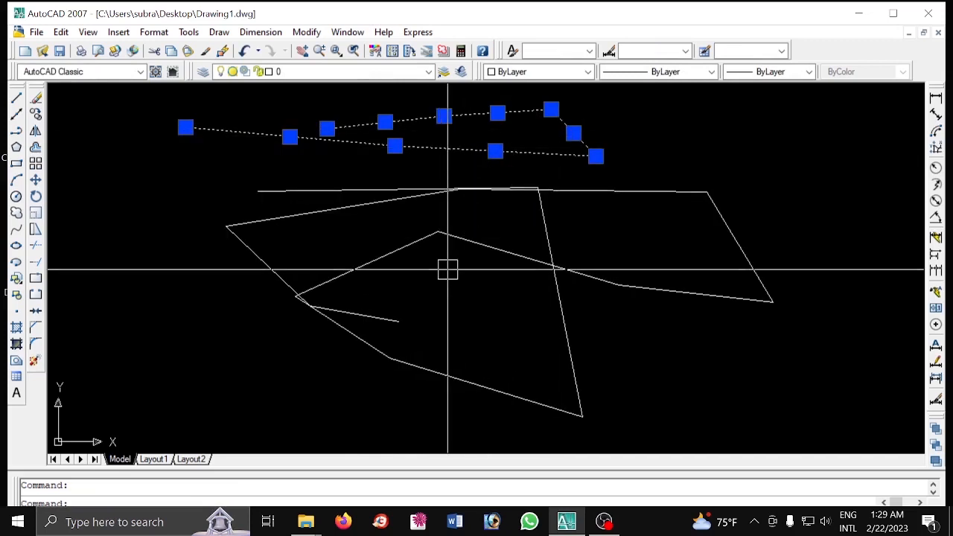
left_click(438, 233)
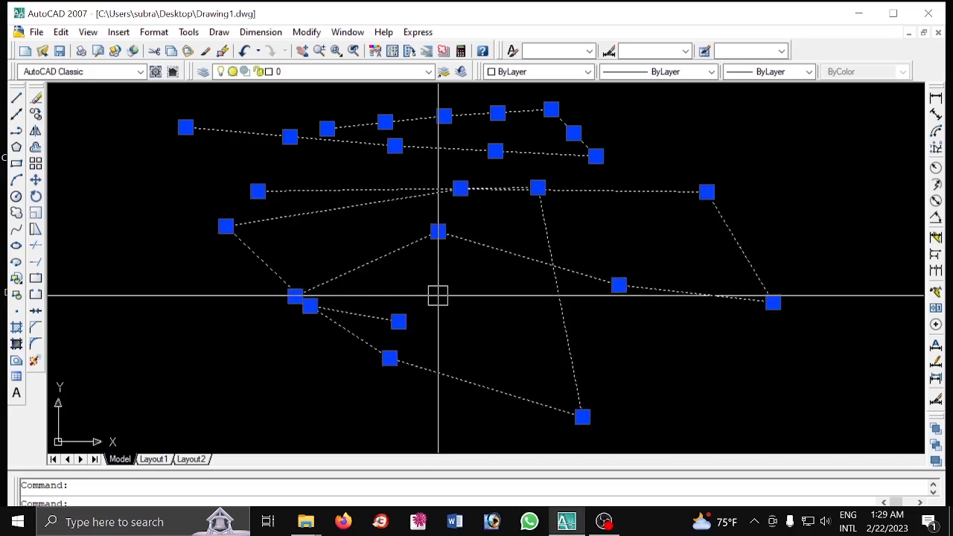
key("Escape")
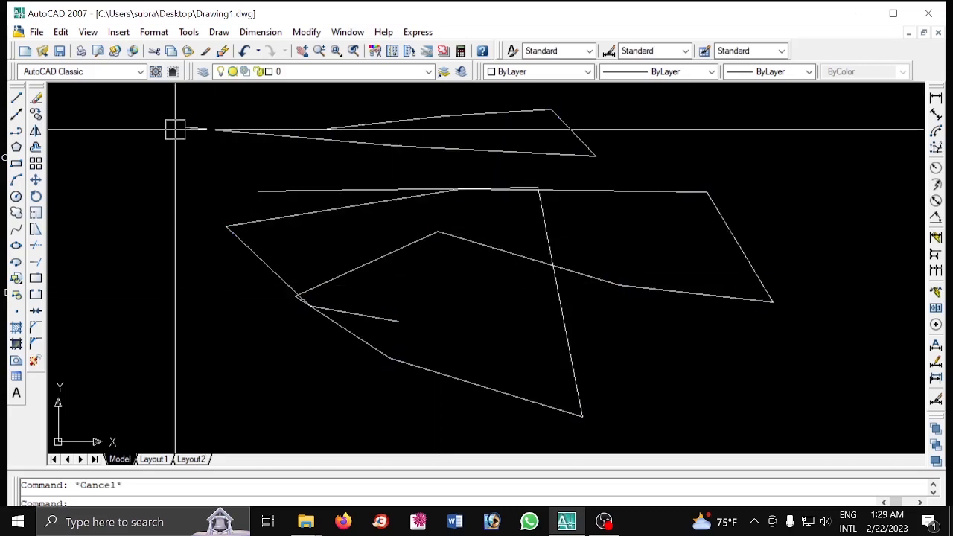
Step: Draw two freehand connected lines beside the polyline's left end with the Line command
left_click(17, 97)
left_click(134, 182)
left_click(218, 159)
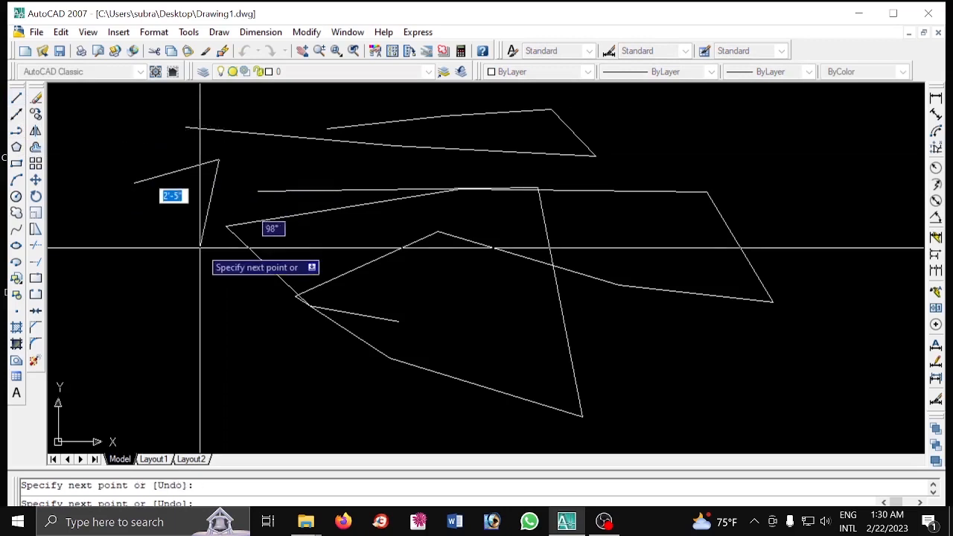
left_click(191, 248)
key("Escape")
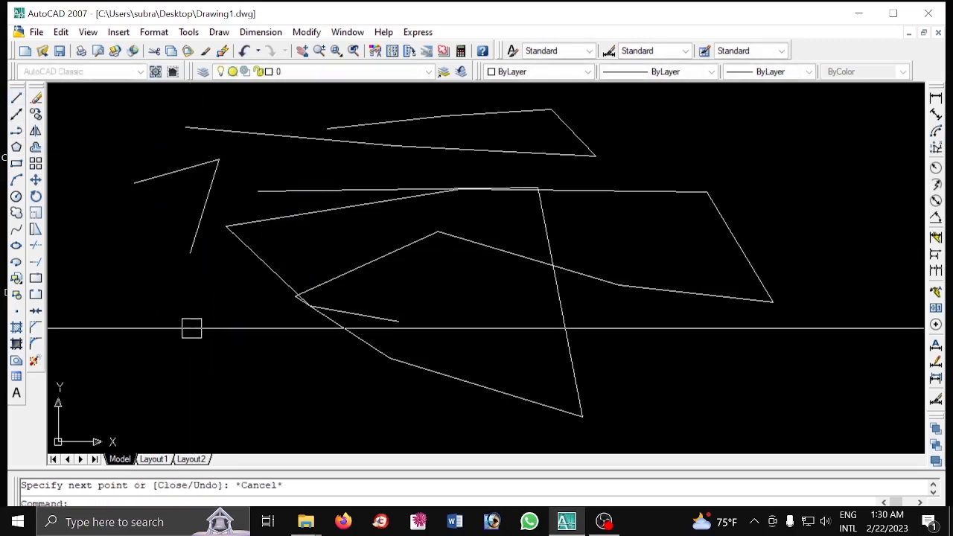
Step: Draw a seven-segment freehand polyline over the first polyline's right end, passing back through its own start point
left_click(16, 131)
left_click(770, 188)
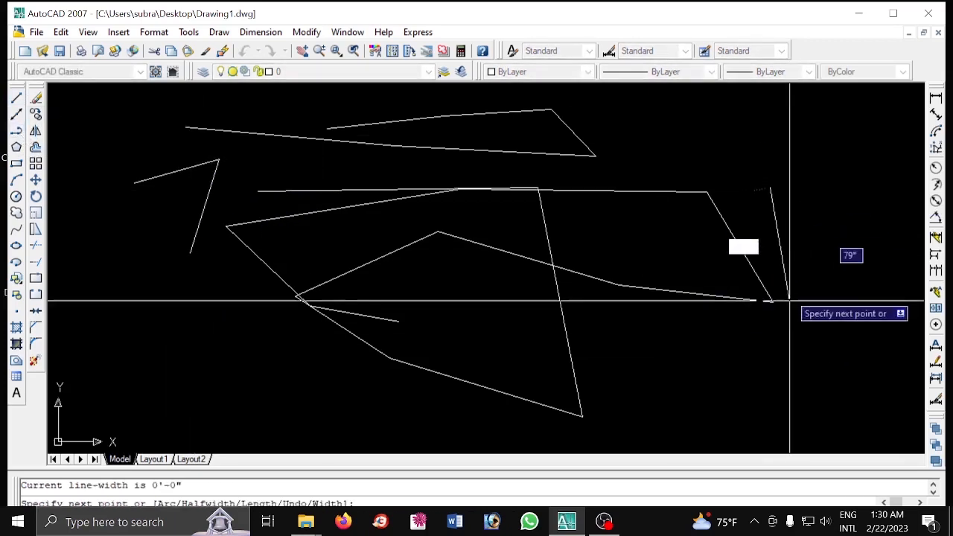
left_click(791, 349)
left_click(710, 387)
left_click(683, 270)
left_click(723, 190)
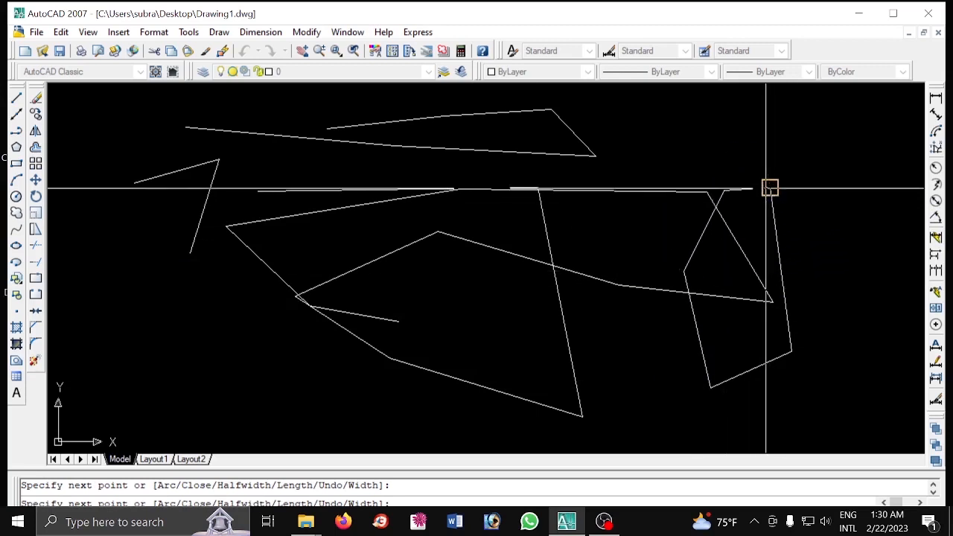
left_click(771, 187)
left_click(800, 241)
left_click(813, 362)
key("Escape")
Step: Select the new polyline as a check, and erase all objects in the drawing
left_click(790, 342)
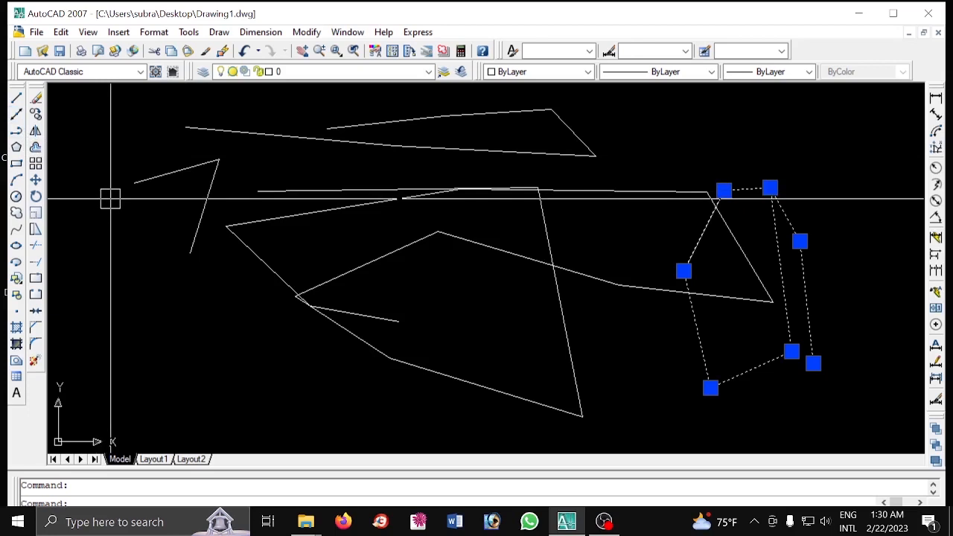
key("ctrl+a")
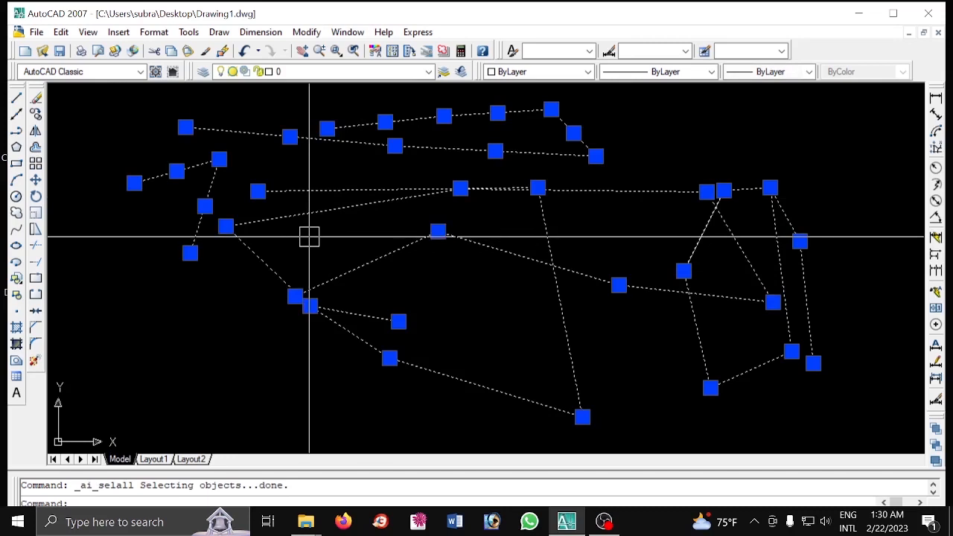
key("Delete")
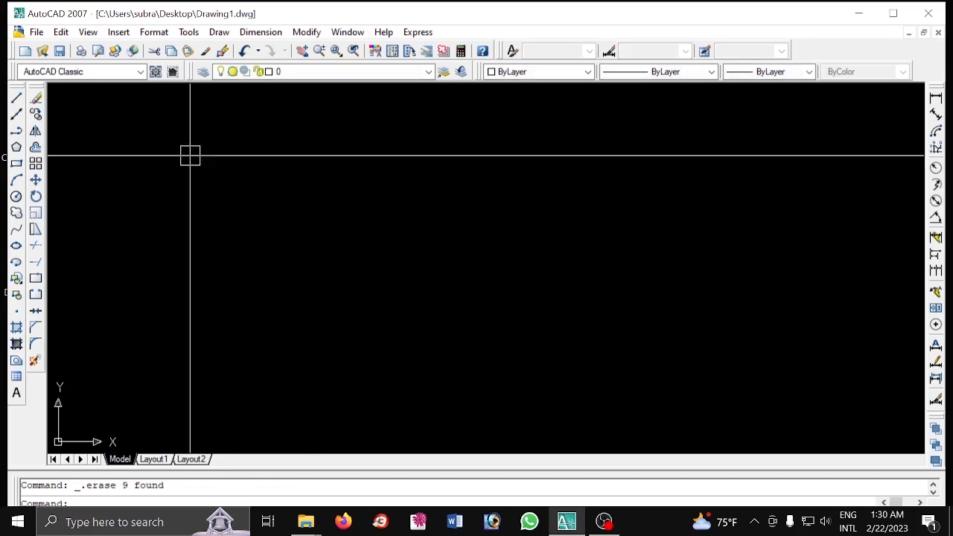
Step: Draw a polygon with 6 sides, inscribed in a circle, in the upper left of the empty drawing
left_click(16, 148)
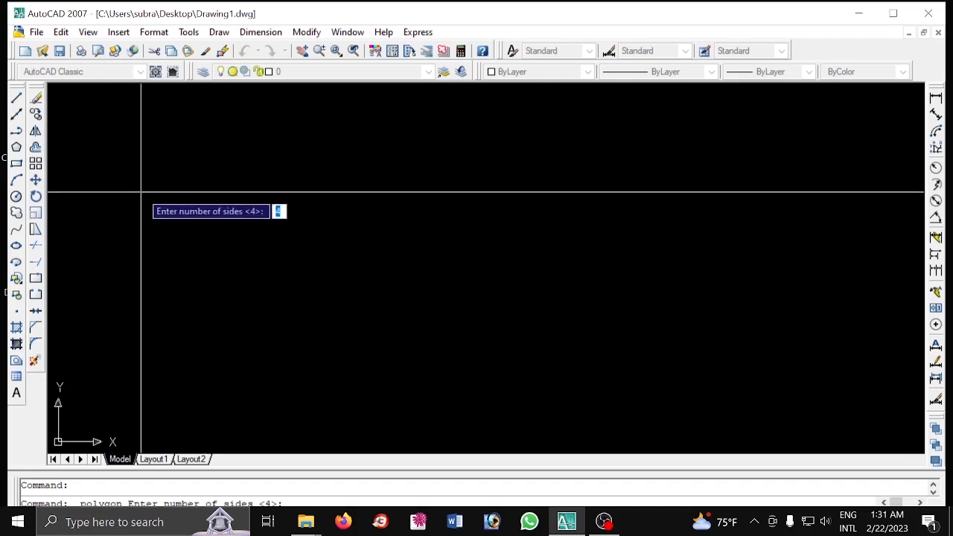
key("Escape")
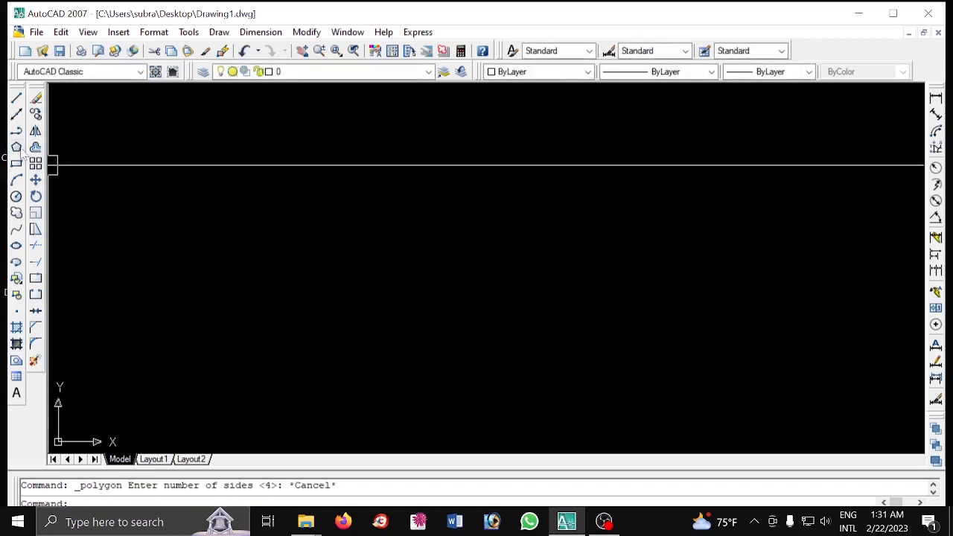
left_click(16, 147)
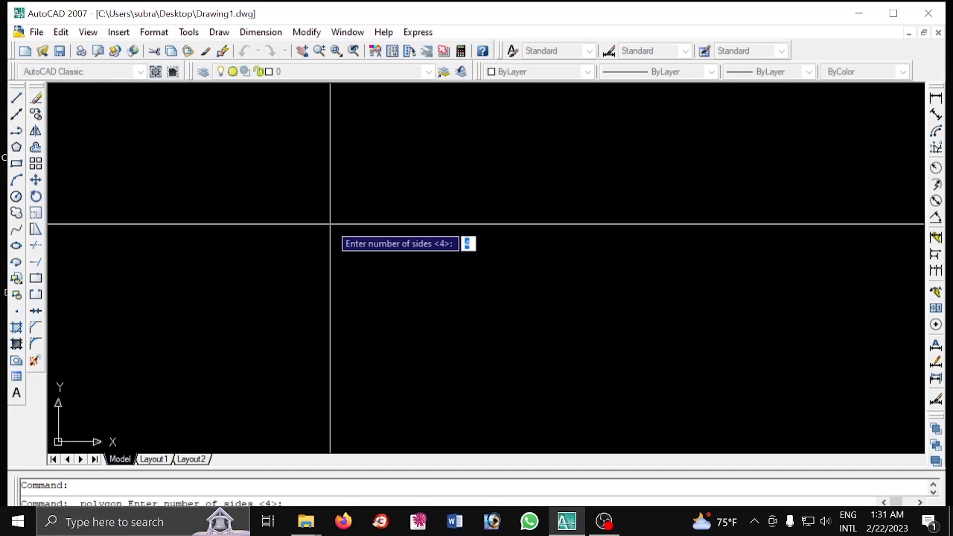
type("6")
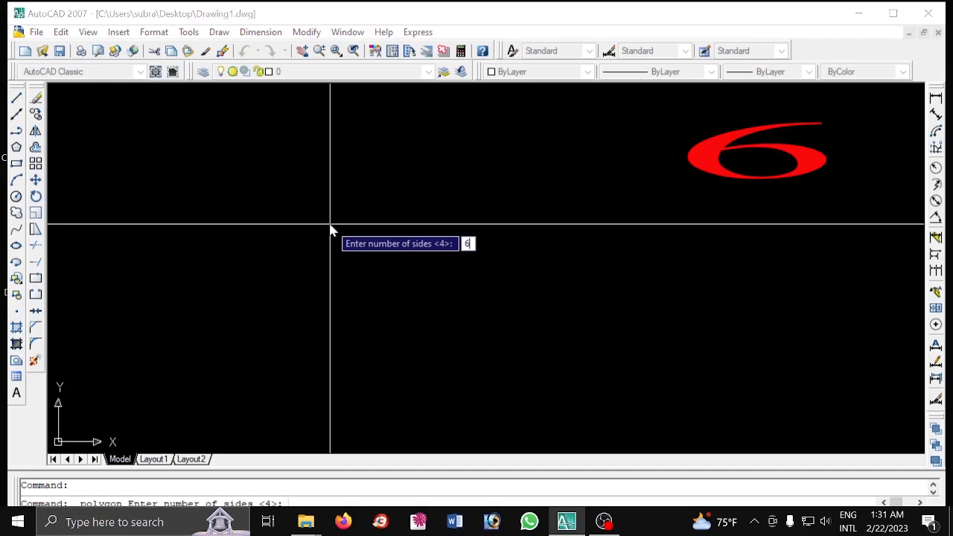
key("Return")
left_click(331, 223)
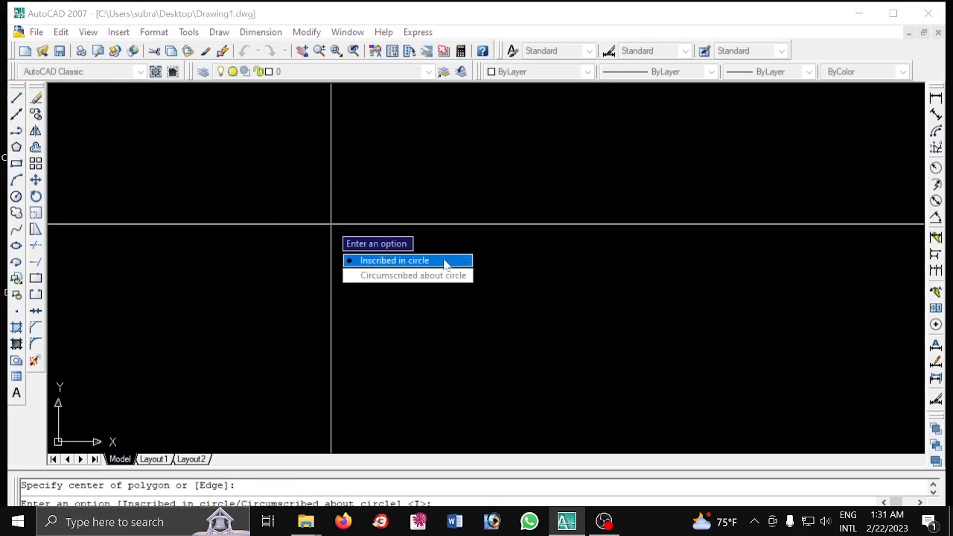
key("Return")
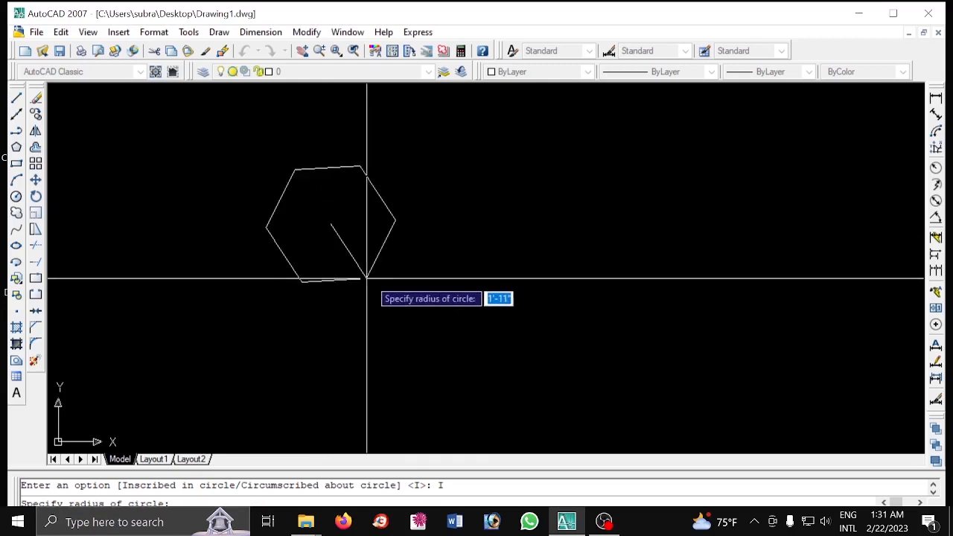
left_click(410, 289)
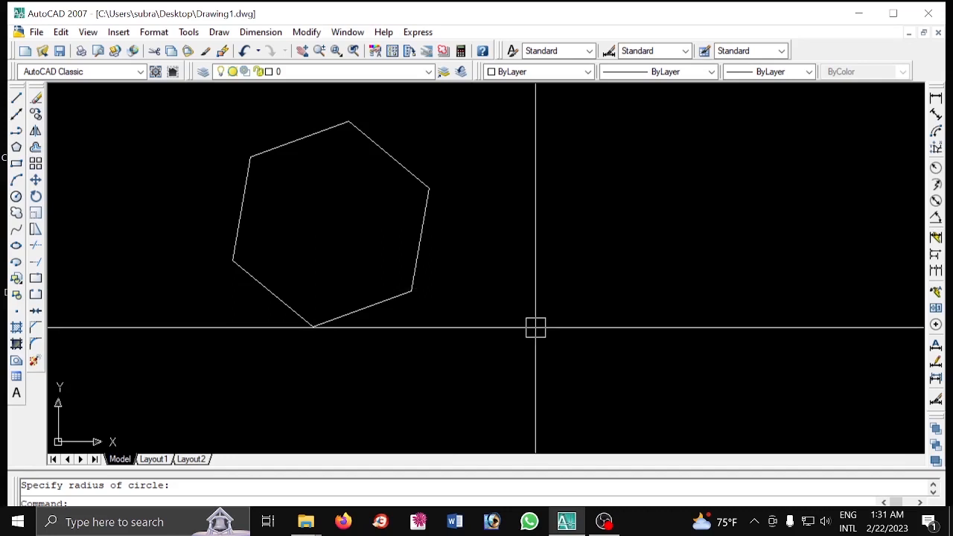
Step: Stretch the hexagon's lowest vertex to the right, beyond the lower-right vertex
left_click(334, 318)
left_click(312, 325)
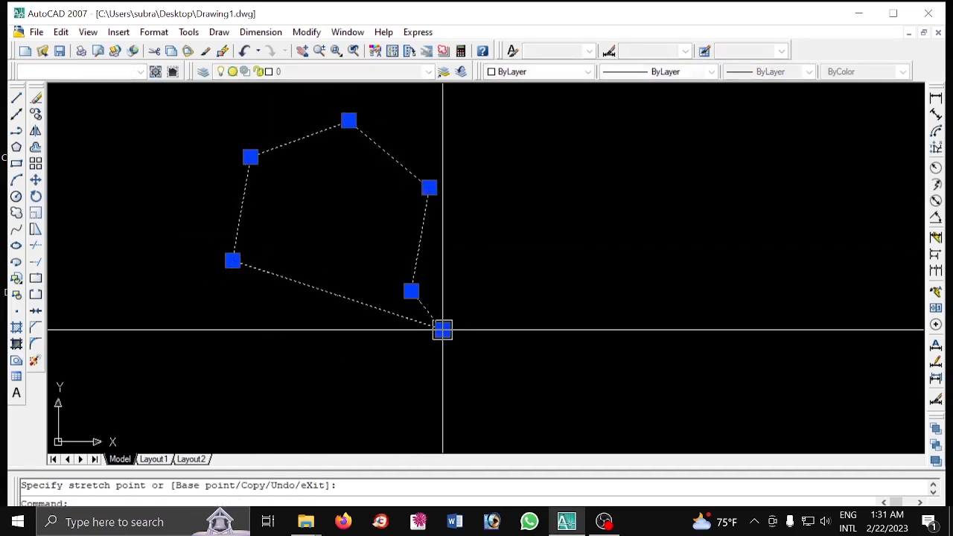
left_click(442, 329)
left_click(319, 391)
key("Escape")
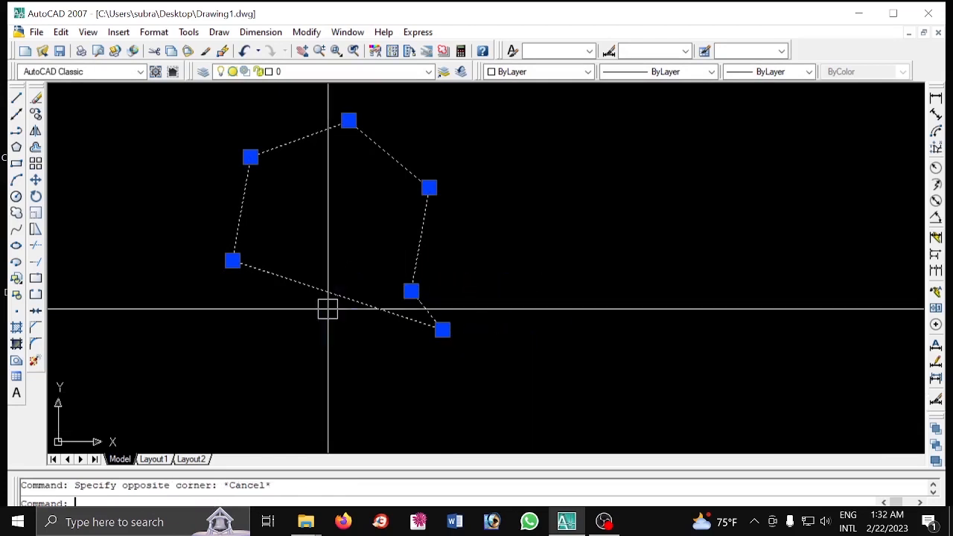
Step: Stretch the polygon's lower-left vertex inward and its upper-left vertex onto the topmost vertex
left_click(232, 260)
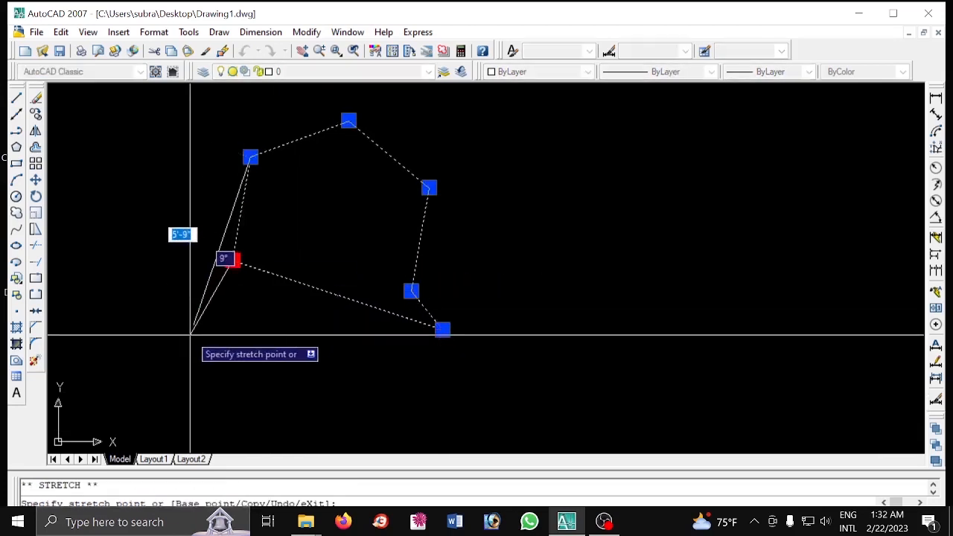
left_click(291, 258)
key("Escape")
left_click(250, 156)
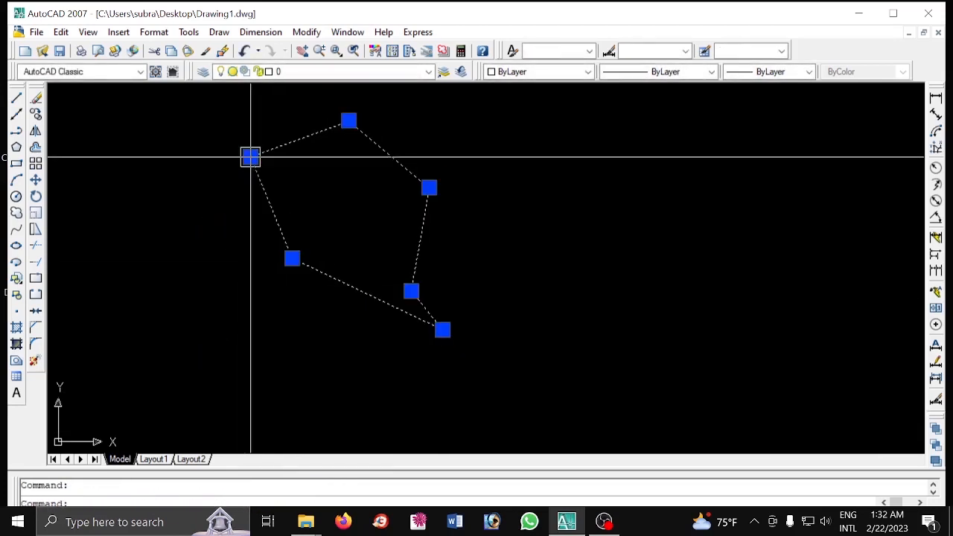
left_click(250, 156)
left_click(349, 119)
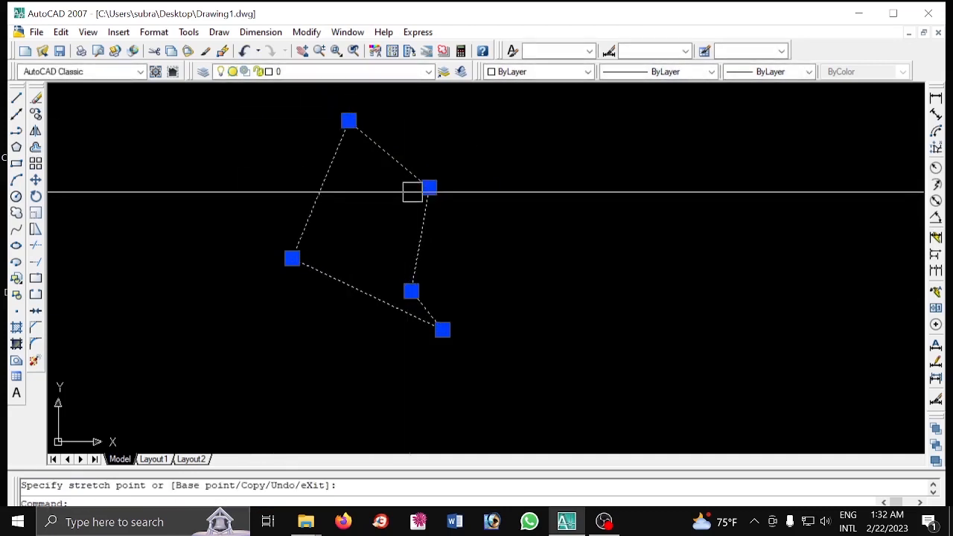
Step: Move the reshaped polygon slightly to the left and down, and clear the selection
left_click_drag(415, 190, 373, 203)
left_click(388, 218)
left_click(387, 199)
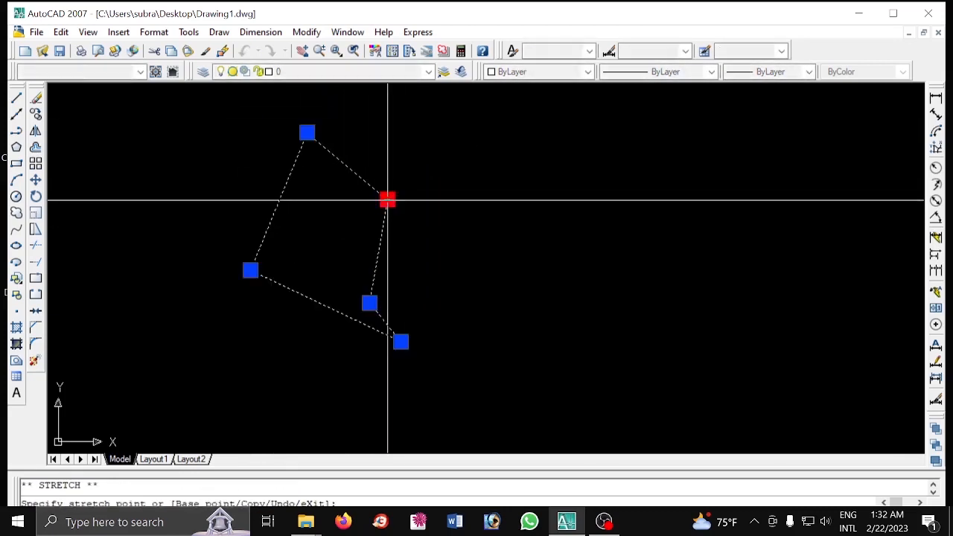
key("Escape")
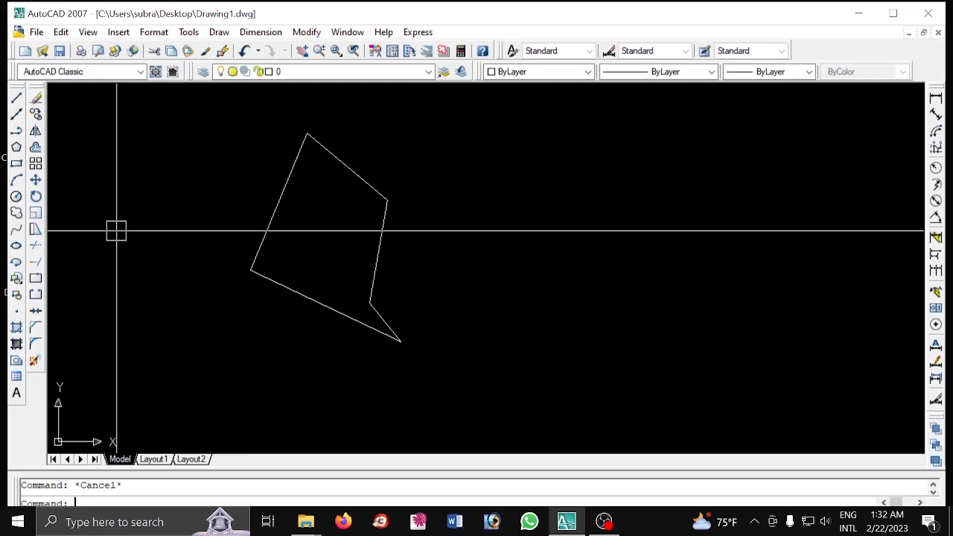
Step: Draw a polygon with 5 sides, inscribed in a circle, to the right of the reshaped polygon
left_click(16, 147)
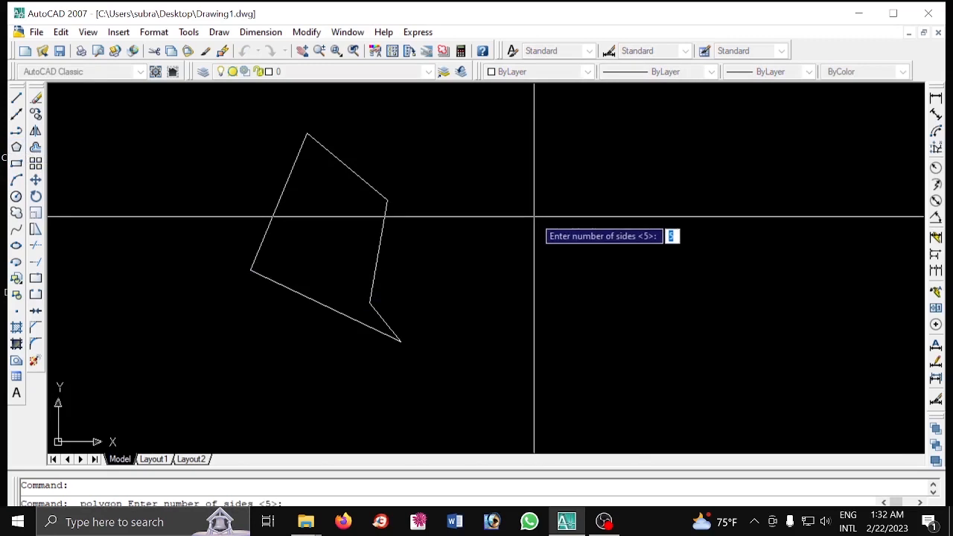
key("Return")
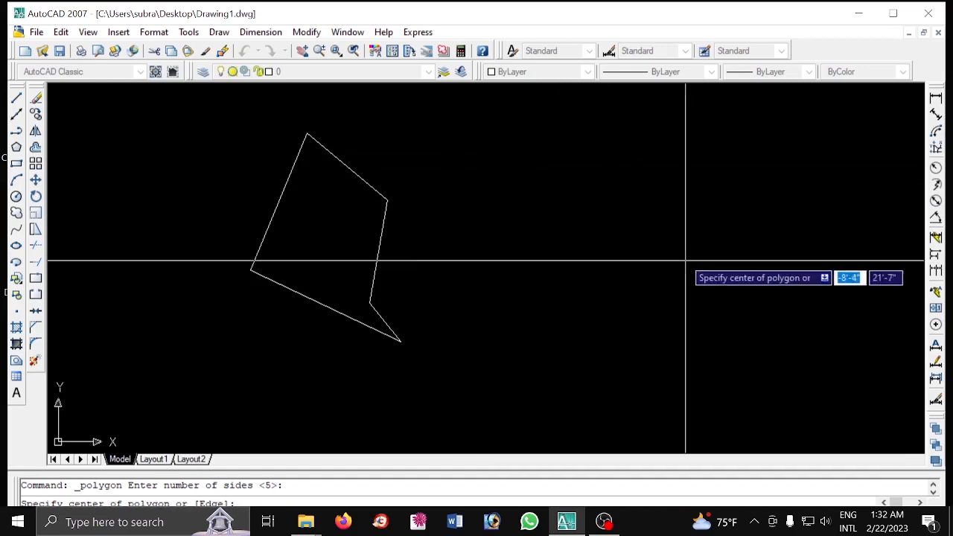
left_click(500, 229)
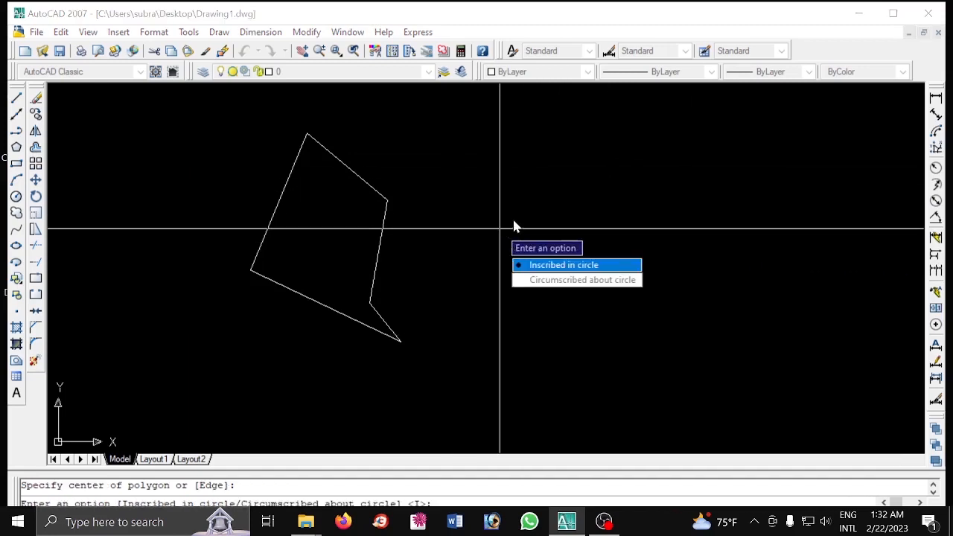
left_click(555, 269)
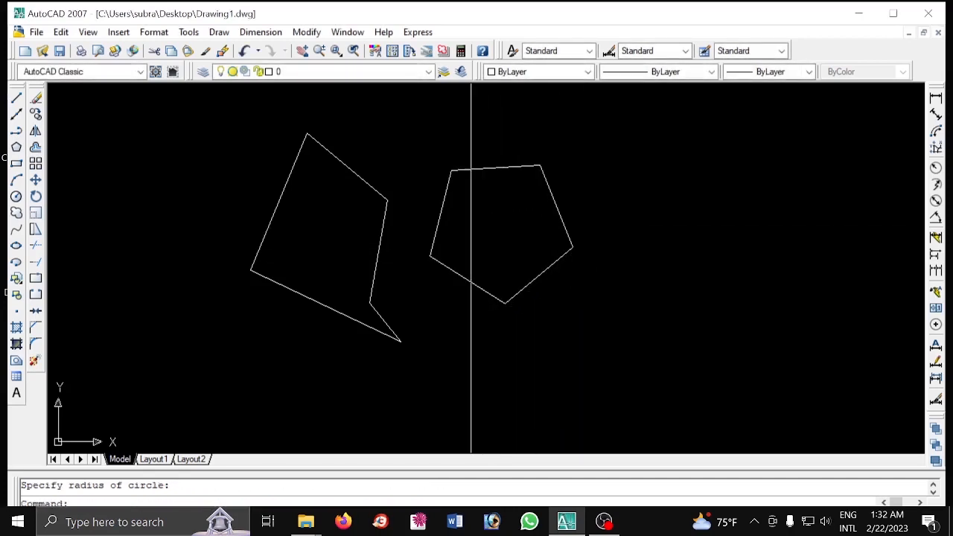
key("Escape")
Step: Stretch the pentagon's lowest vertex upward to flatten its lower corner, and clear the selection
left_click(545, 274)
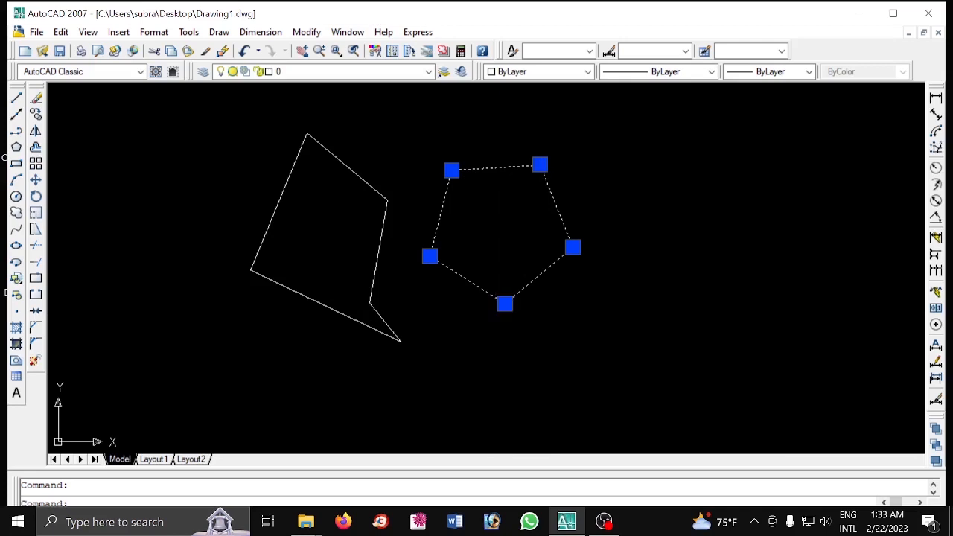
left_click(504, 304)
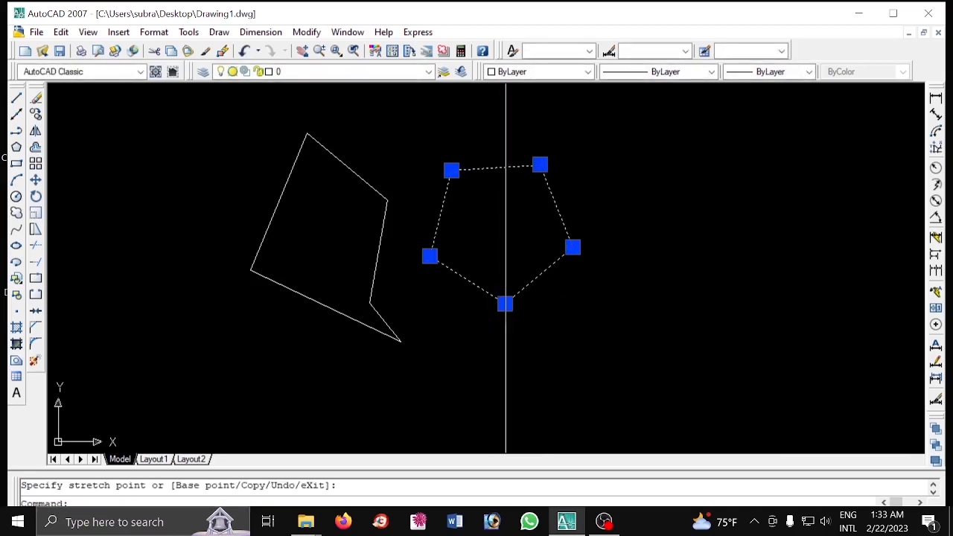
left_click(504, 304)
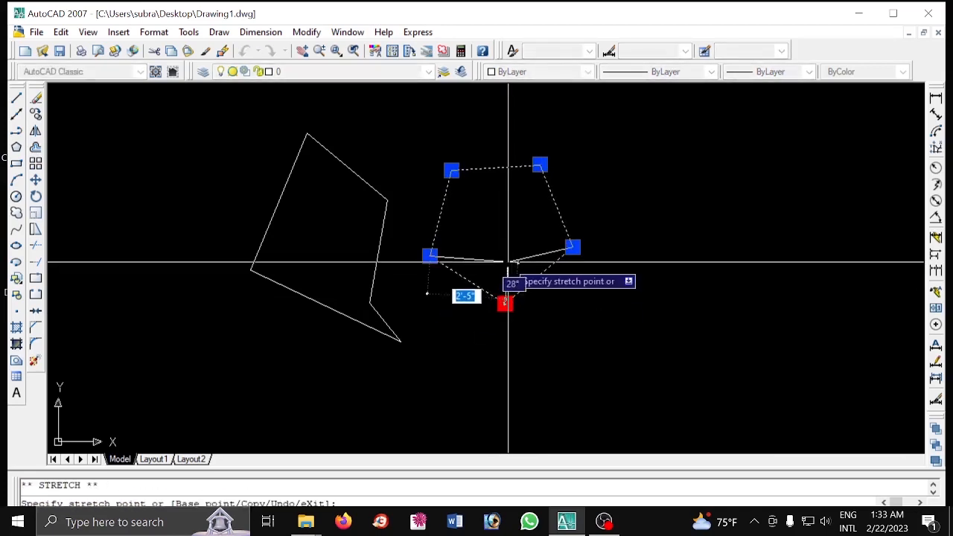
left_click(508, 276)
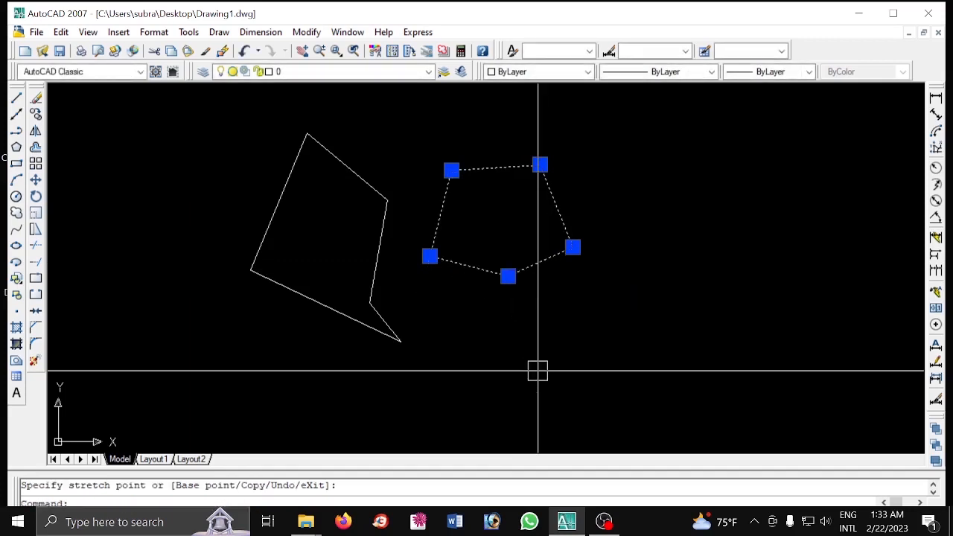
key("Escape")
Step: Move the pentagon down and to the left, and stretch its upper-right vertex down and inward
left_click(512, 170)
left_click(526, 163)
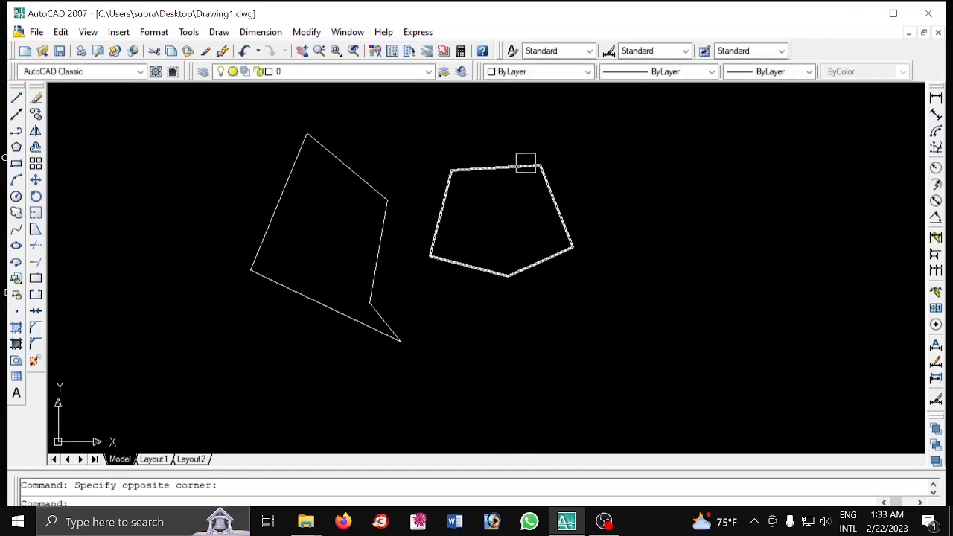
left_click(525, 165)
left_click(539, 164)
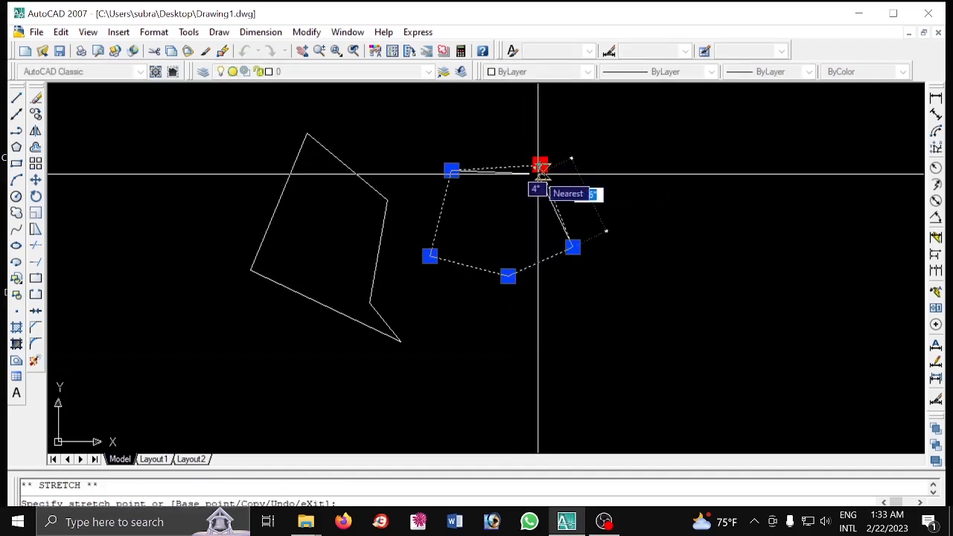
left_click(540, 164)
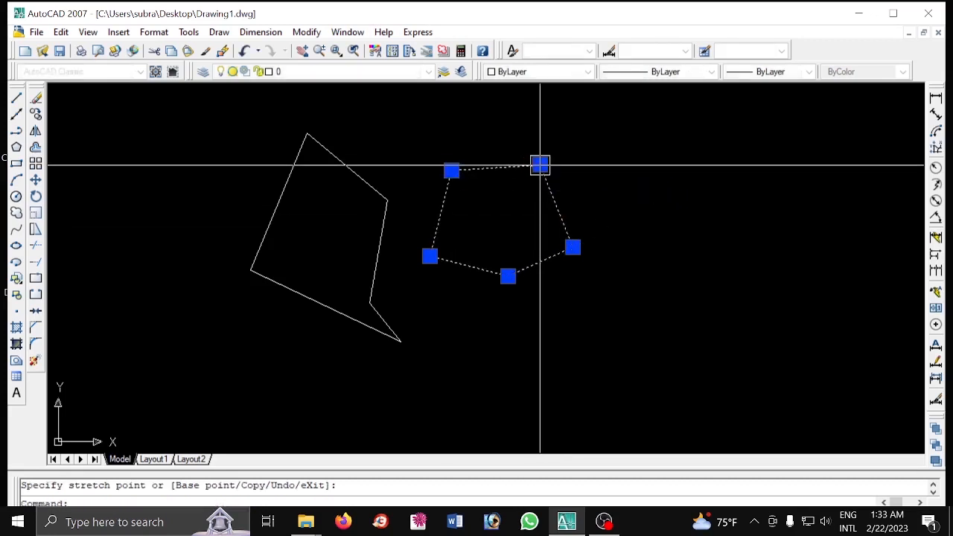
left_click_drag(525, 165, 511, 206)
left_click(511, 206)
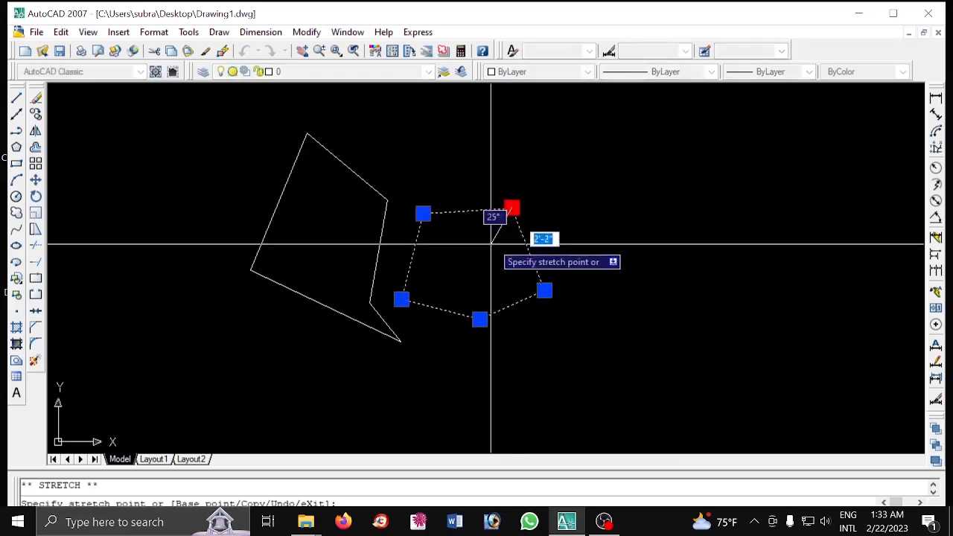
key("Escape")
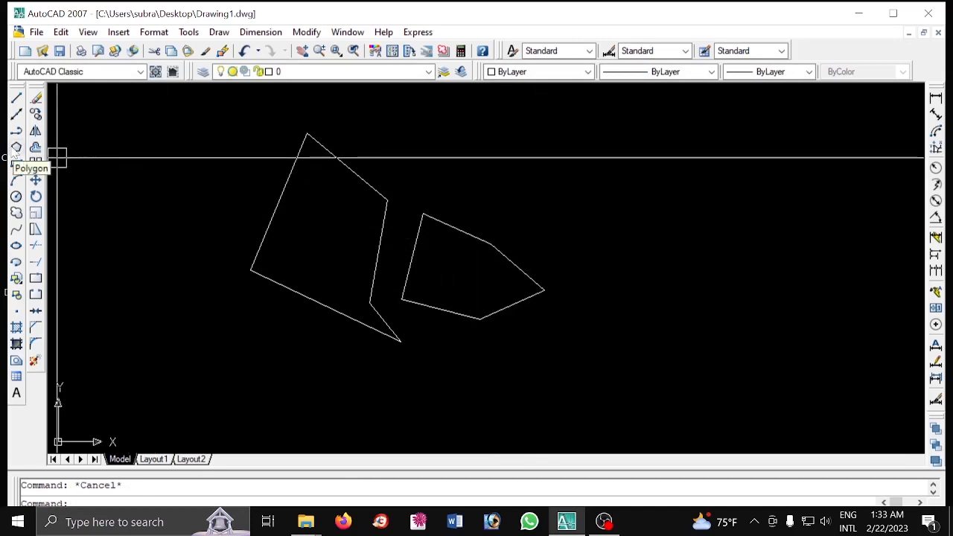
Step: Select all objects in the drawing and erase both polygons
key("ctrl+a")
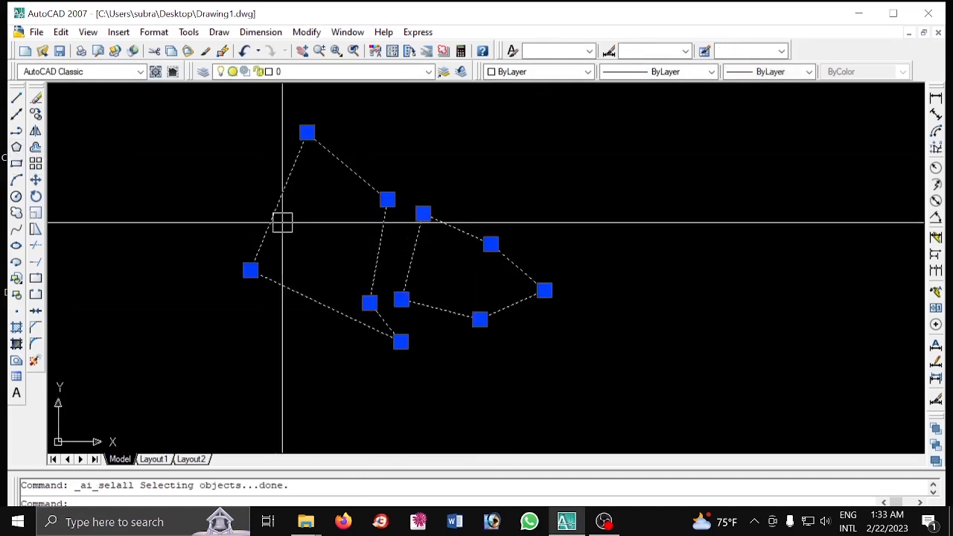
key("Delete")
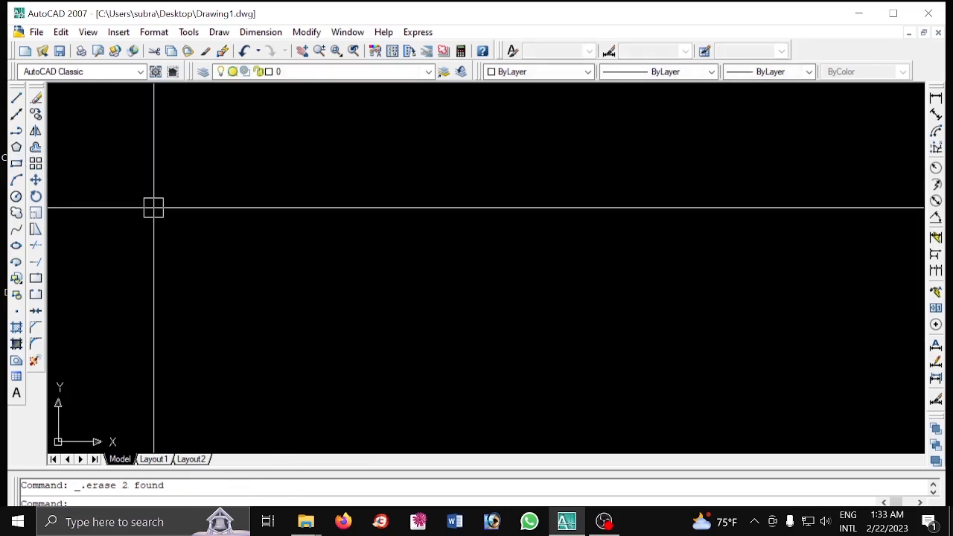
Step: Draw a rectangle 15" wide and 20" high, starting from a freely picked lower-left corner in the empty drawing
left_click(16, 164)
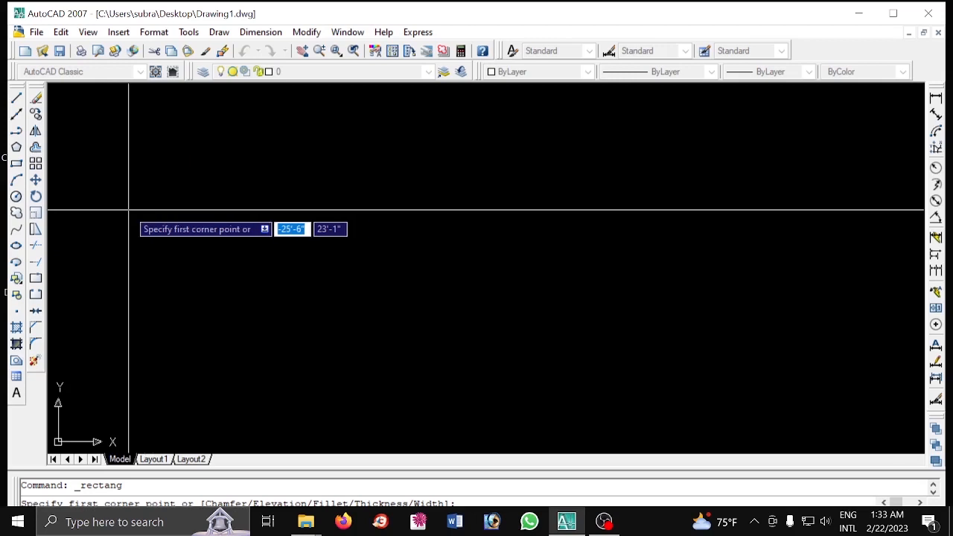
key("Escape")
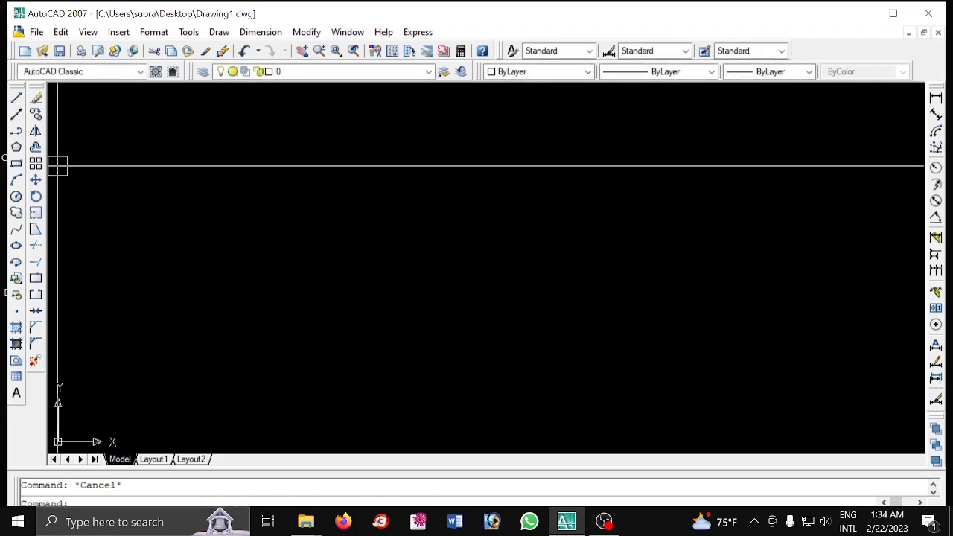
left_click(17, 164)
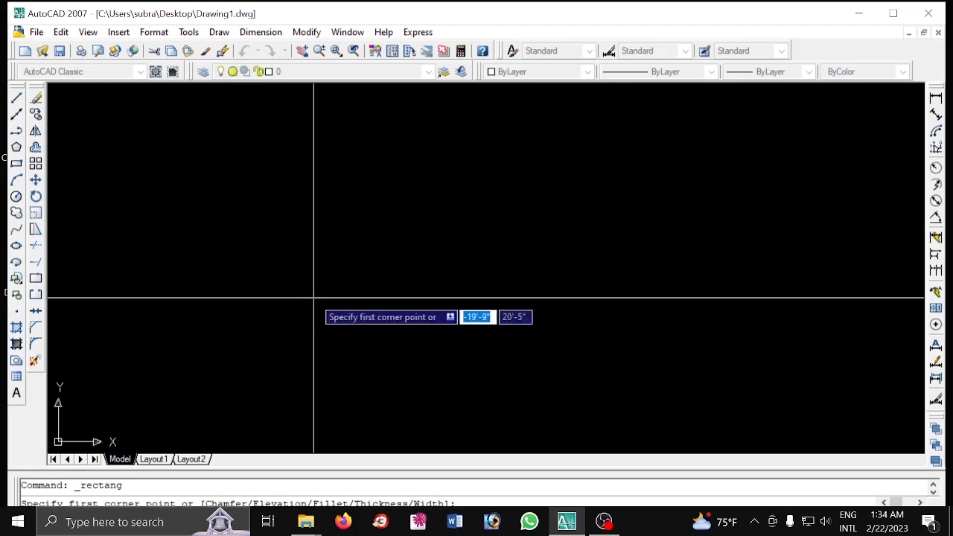
left_click(309, 227)
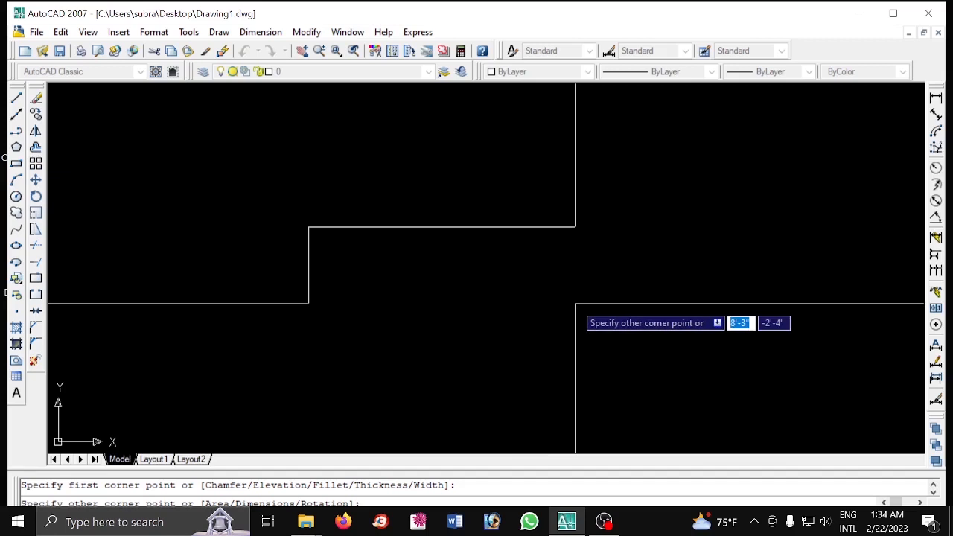
type("15")
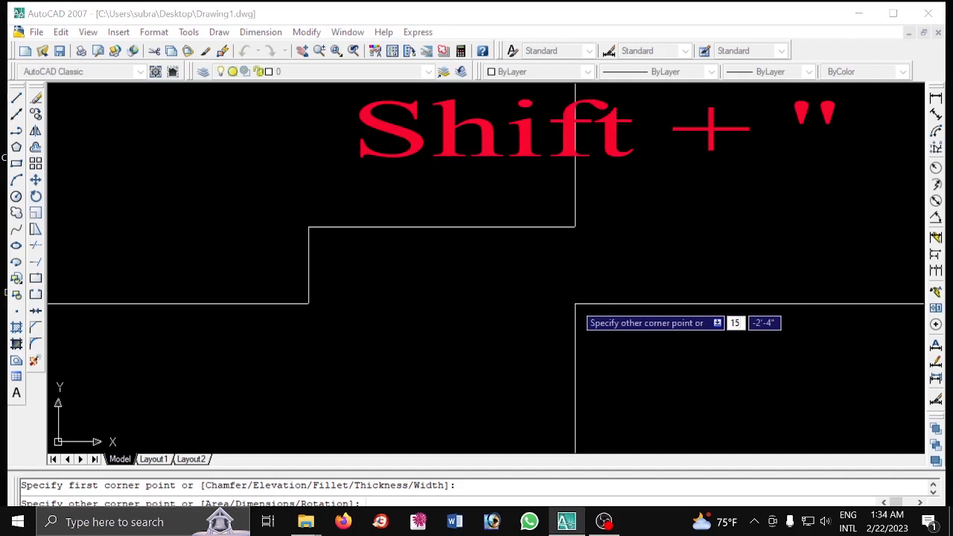
type("\"")
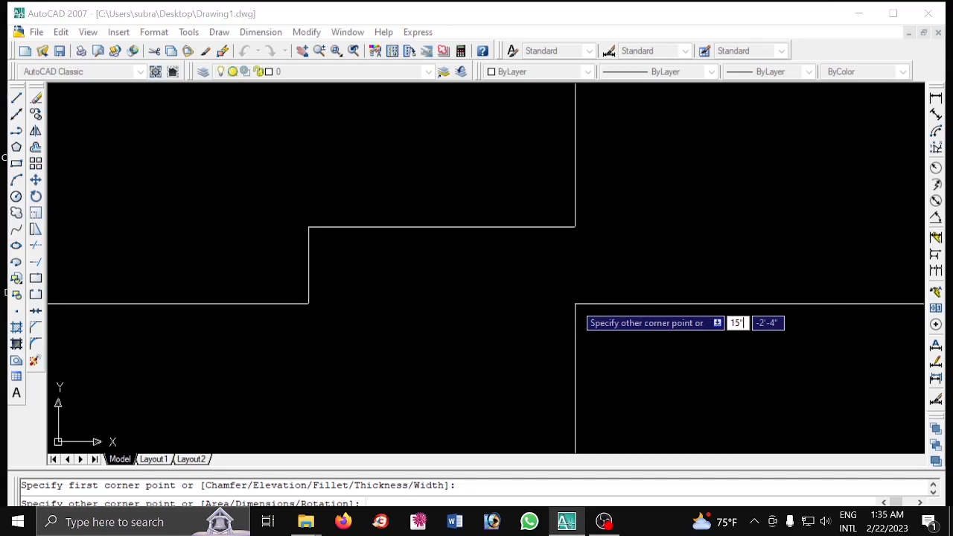
key("Tab")
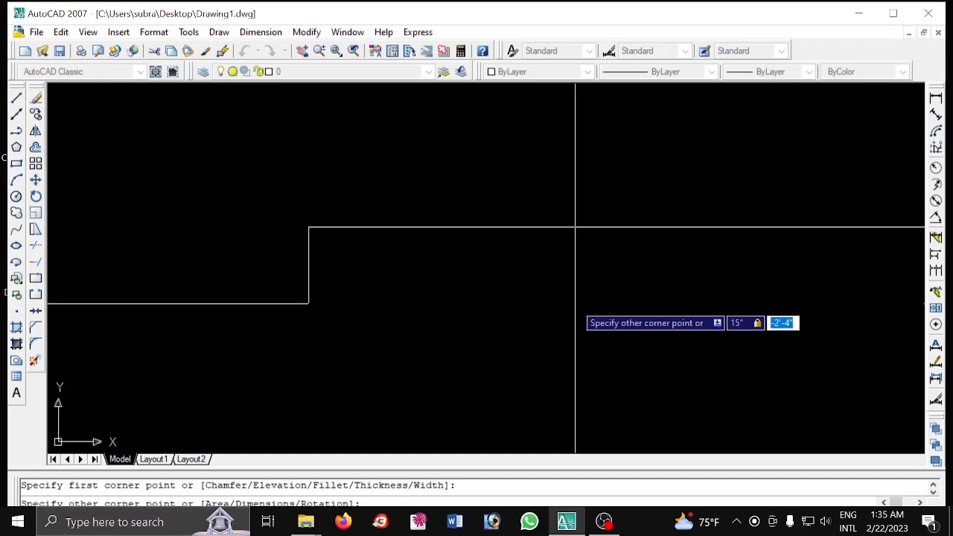
type("20")
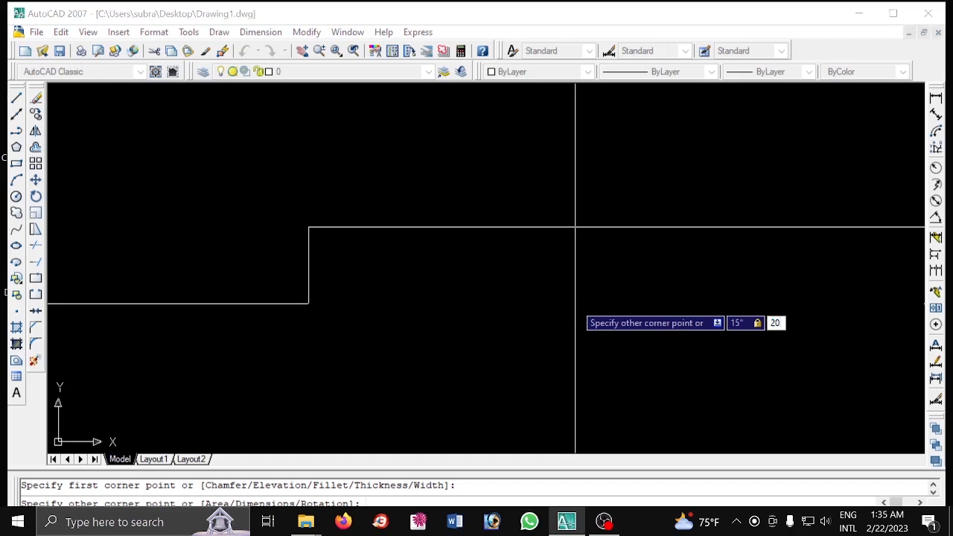
type("\"")
key("Tab")
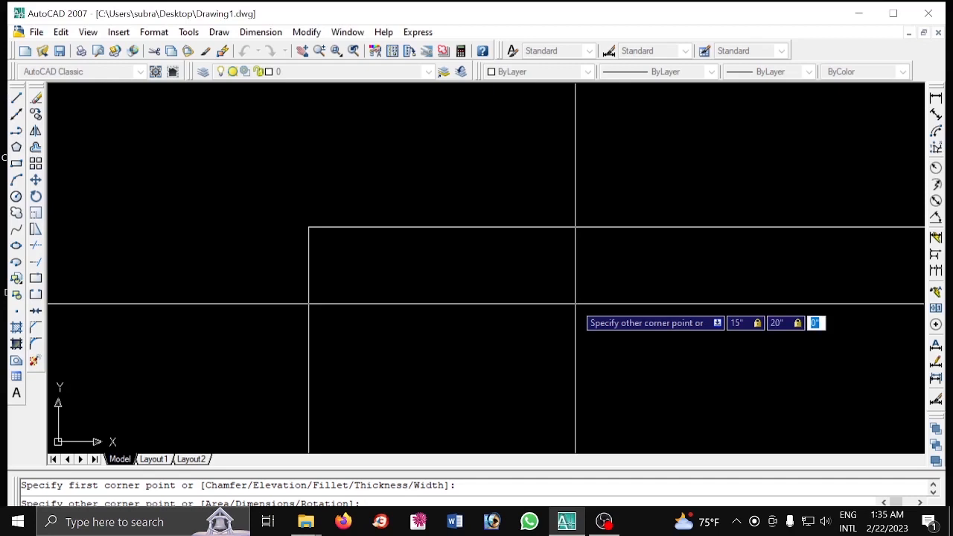
key("Return")
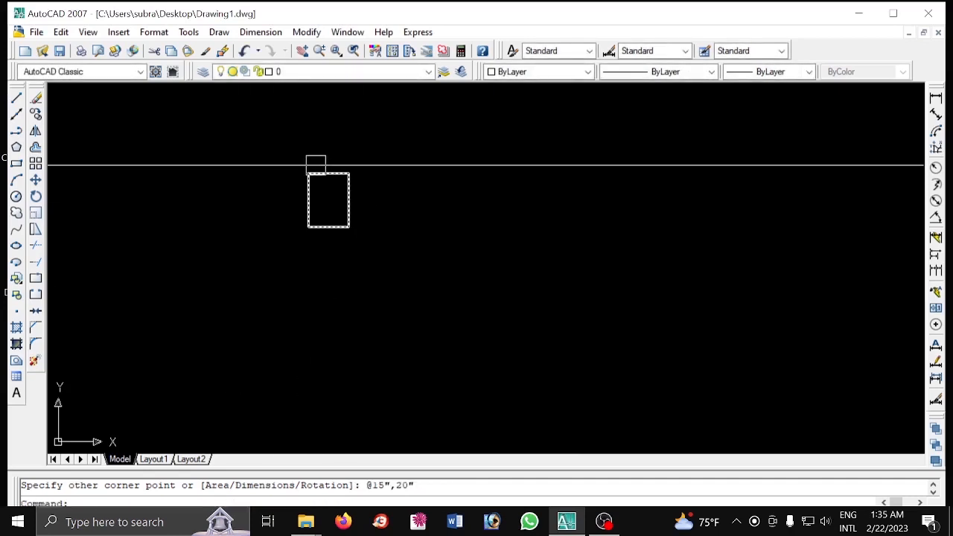
Step: Add a linear dimension across the rectangle's top edge, placing the dimension line above the edge
scroll(327, 174, "up", 6)
scroll(328, 173, "down", 3)
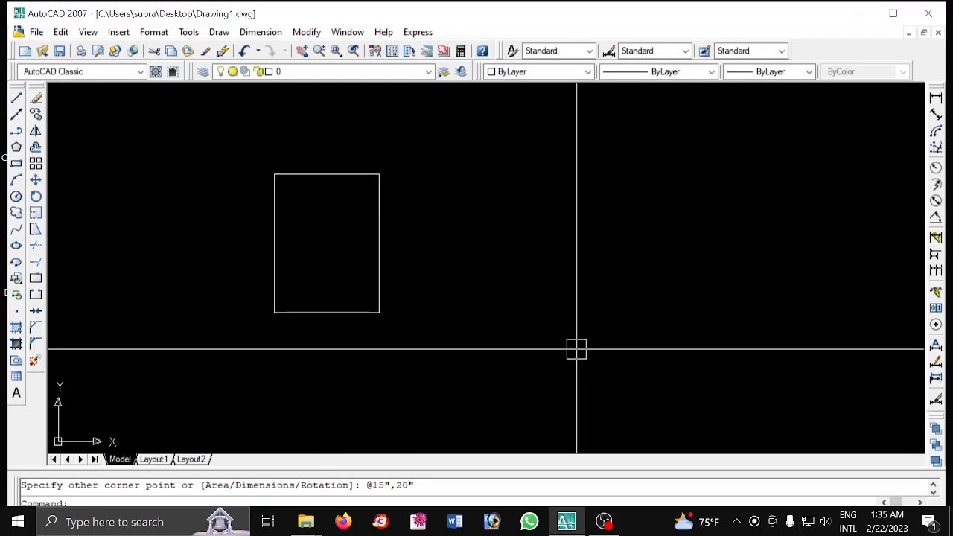
key("Escape")
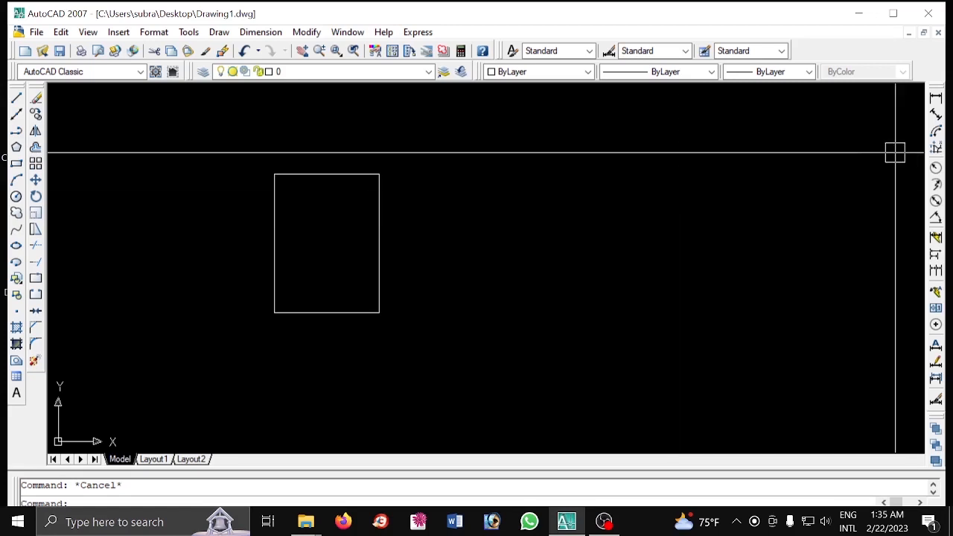
left_click(937, 101)
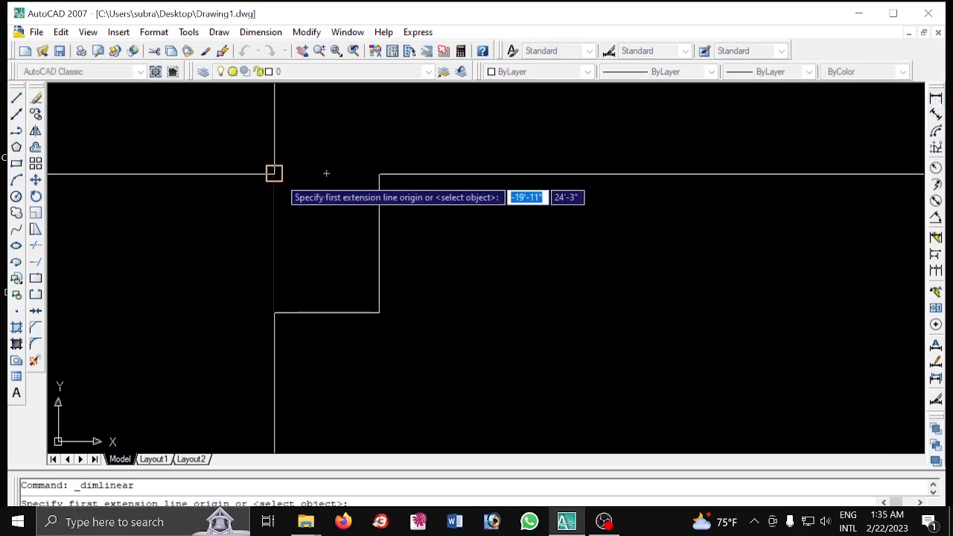
left_click(274, 173)
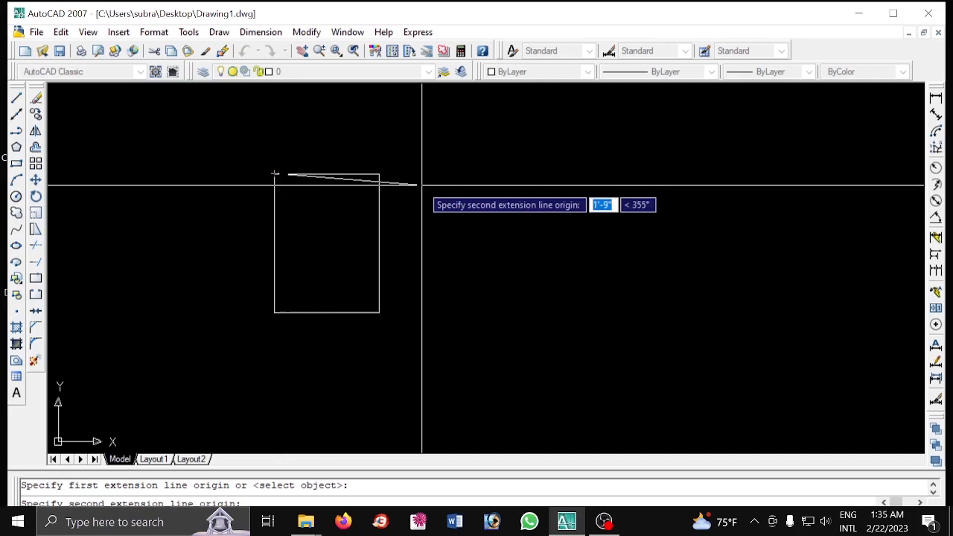
left_click(379, 173)
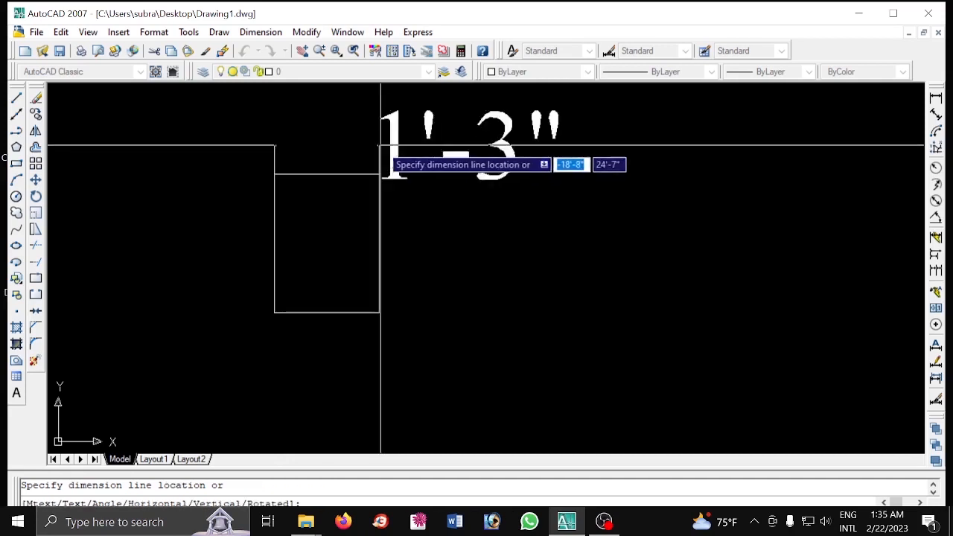
left_click(430, 136)
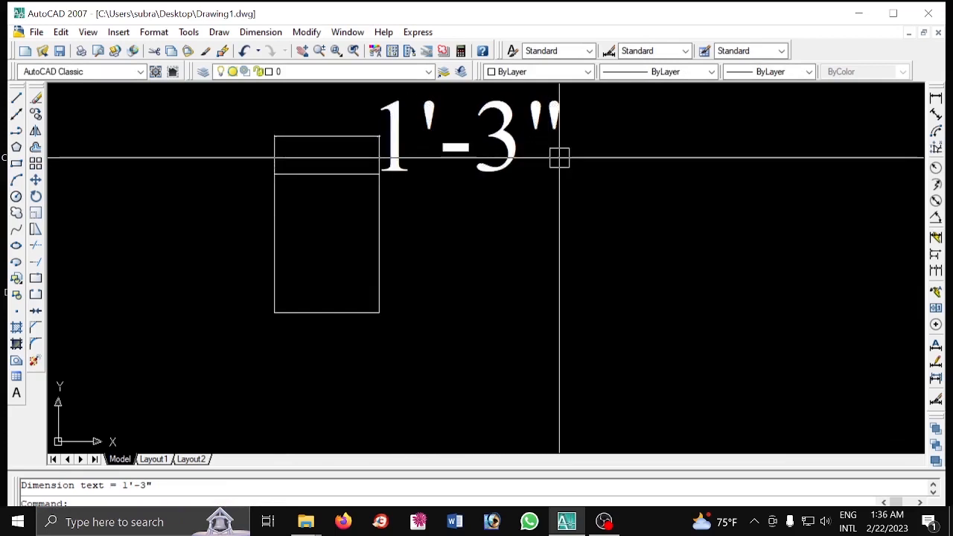
Step: Add a vertical linear dimension along the rectangle's right edge, placing the dimension line well outside the edge
left_click(935, 100)
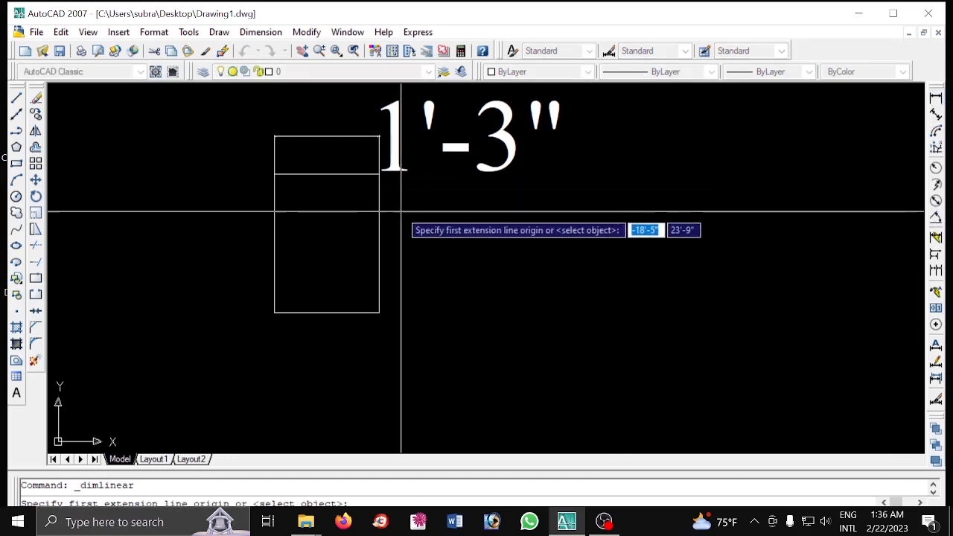
left_click(379, 173)
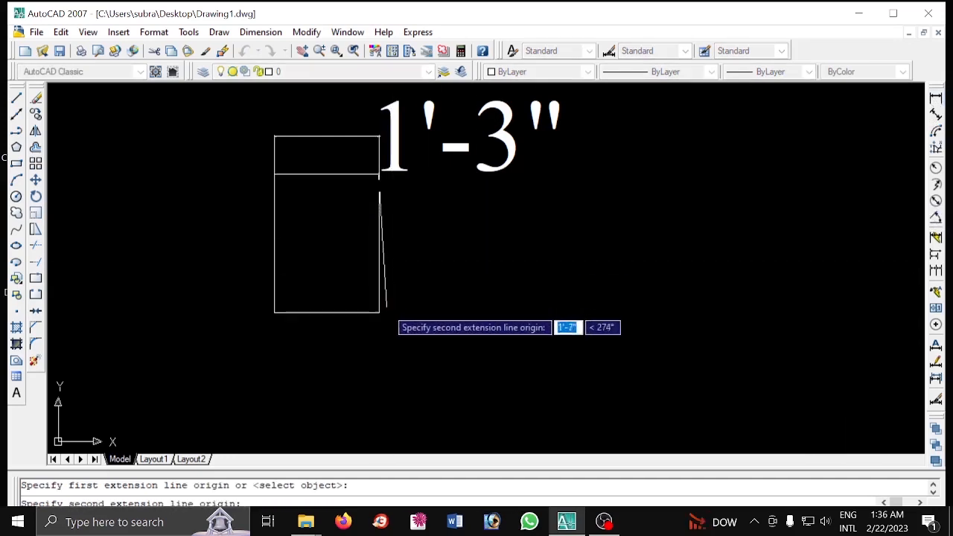
left_click(379, 312)
left_click(553, 327)
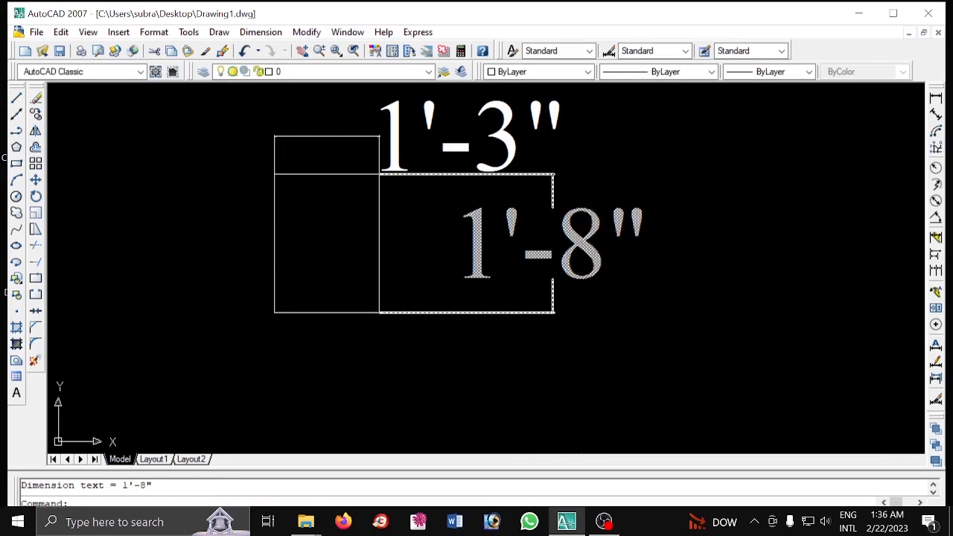
Step: Select both linear dimensions and erase them, keeping only the rectangle
left_click(572, 306)
left_click(538, 224)
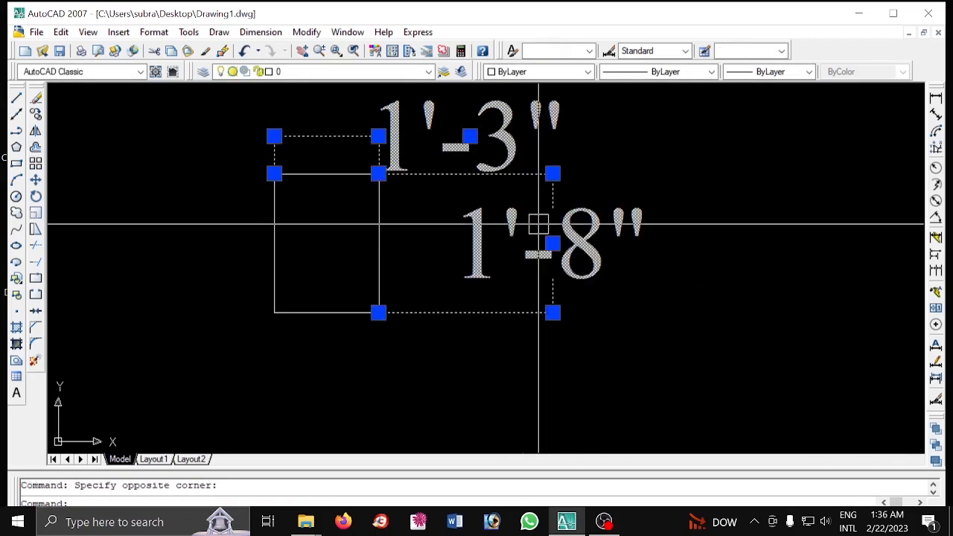
key("Delete")
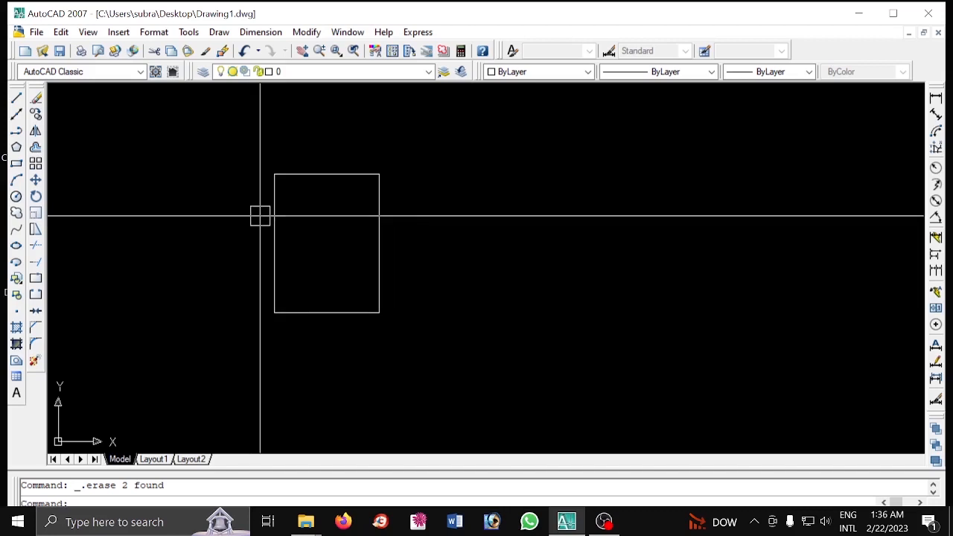
left_click(267, 208)
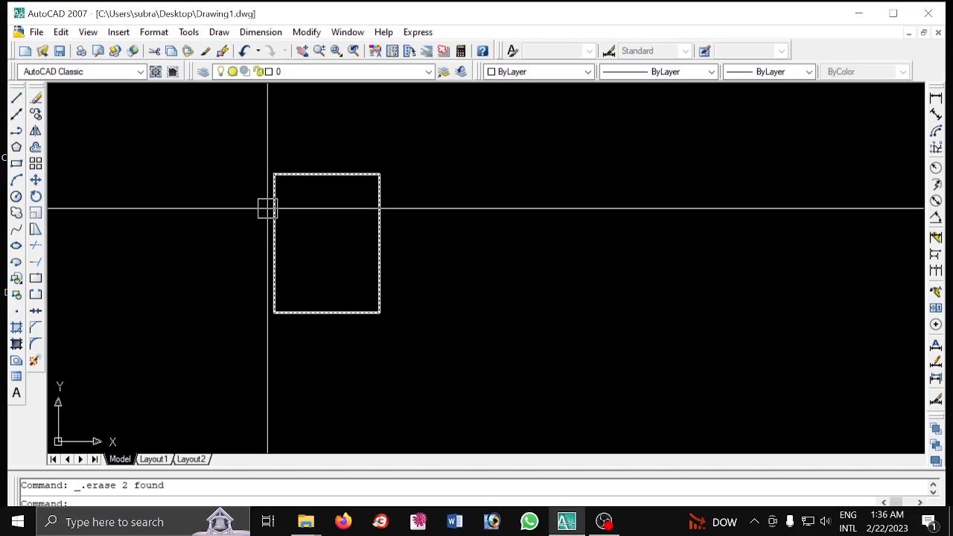
key("Escape")
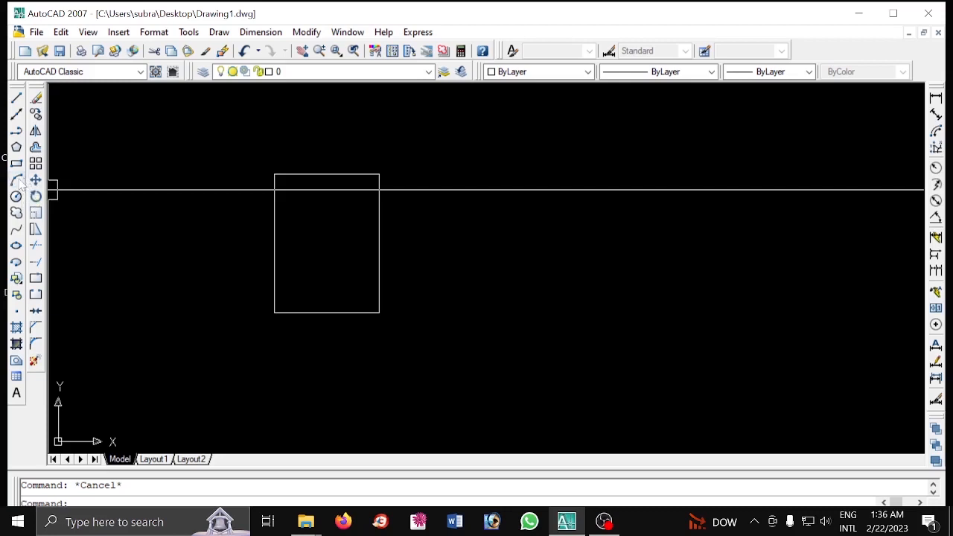
key("Return")
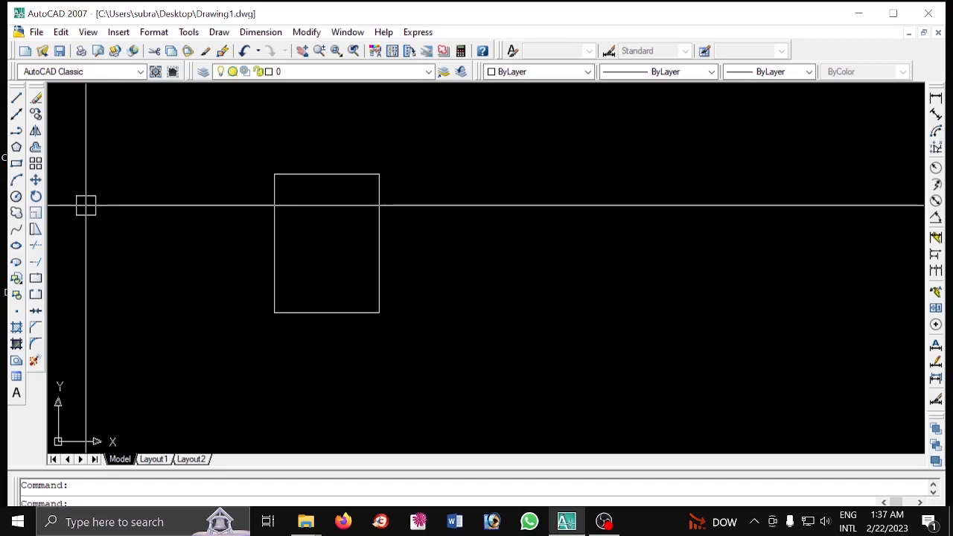
key("Escape")
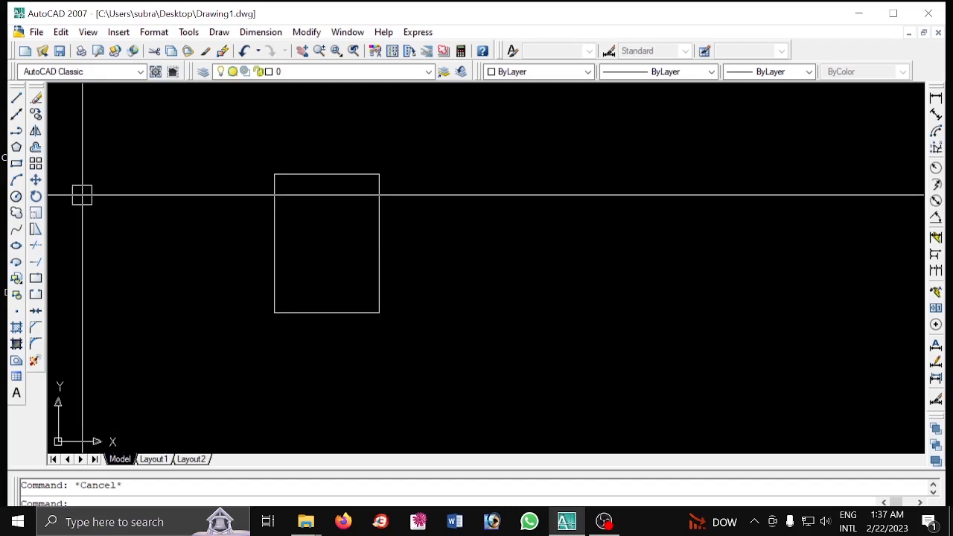
Step: Draw a three-point arc beside the rectangle, turning Ortho on and placing the second point about 3'-2" right and the end about 2" above it
left_click(16, 179)
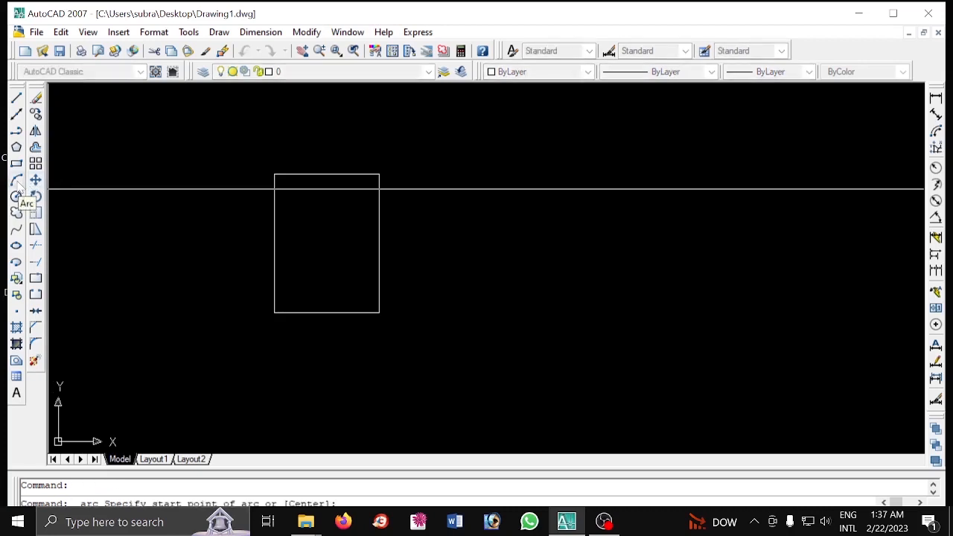
left_click(475, 246)
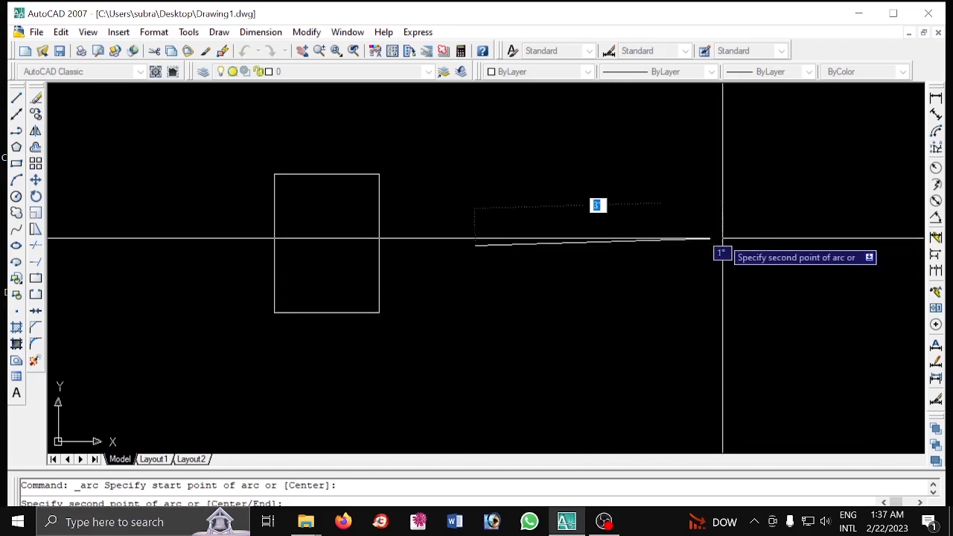
key("F8")
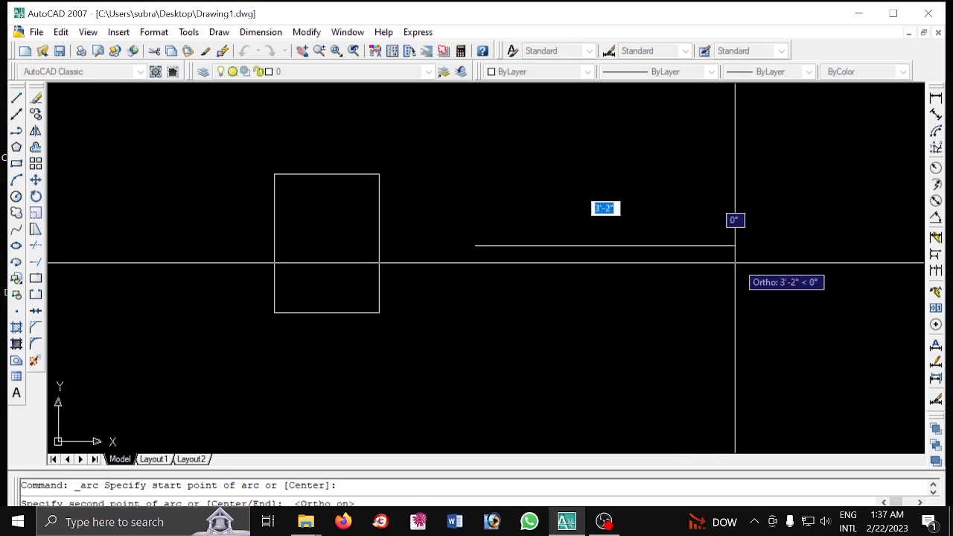
left_click(734, 257)
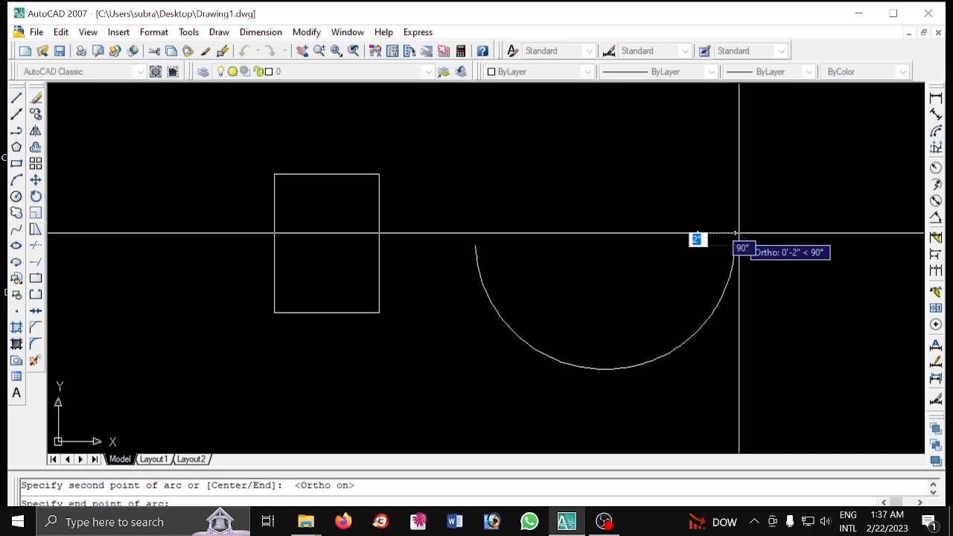
left_click(737, 233)
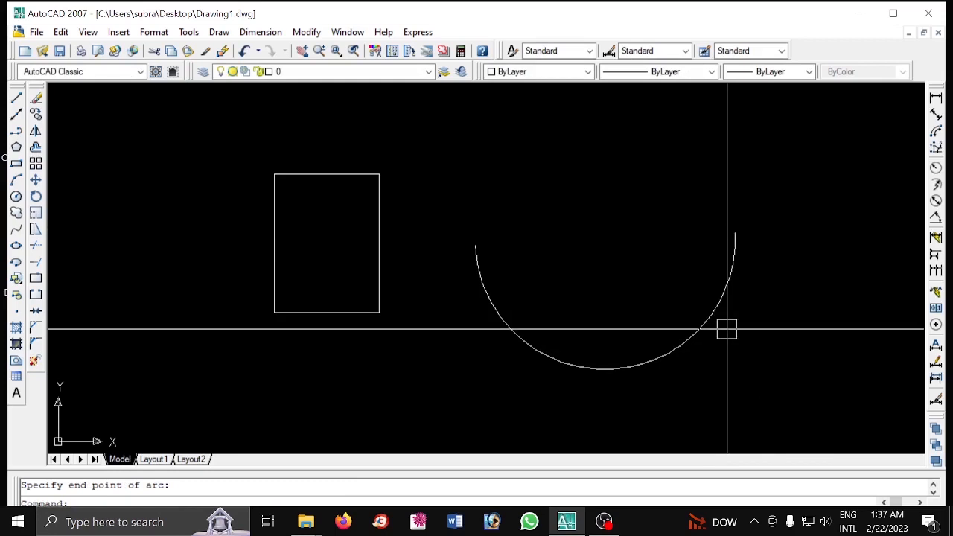
left_click(718, 306)
key("Escape")
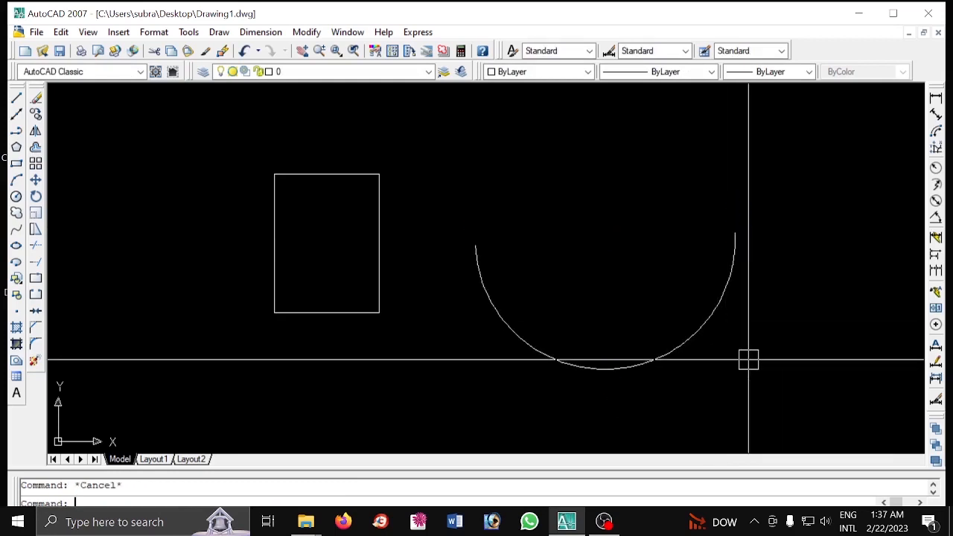
left_click(724, 307)
key("Escape")
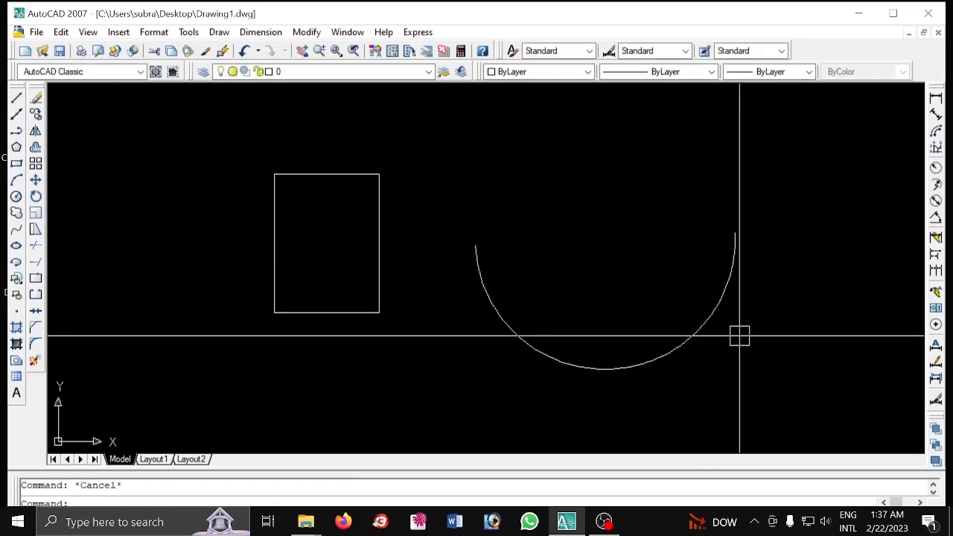
left_click(728, 294)
key("Escape")
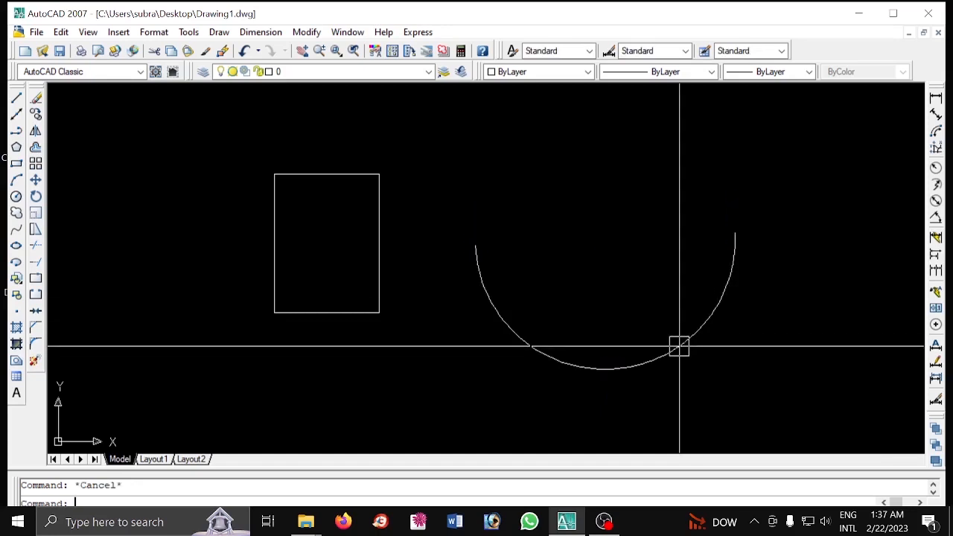
Step: Stretch the arc's right endpoint down and to the left along its curve to shorten the arc
left_click(738, 244)
left_click(733, 233)
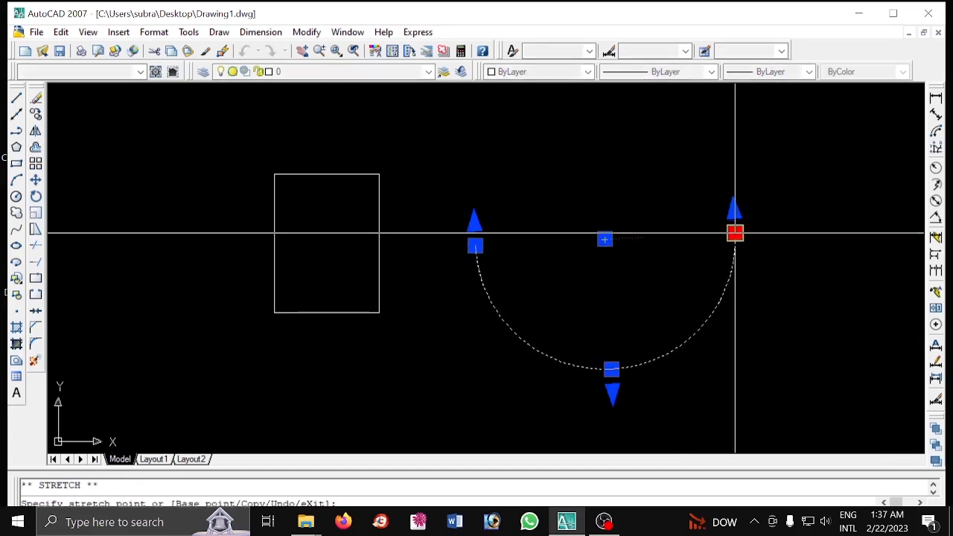
left_click(733, 233)
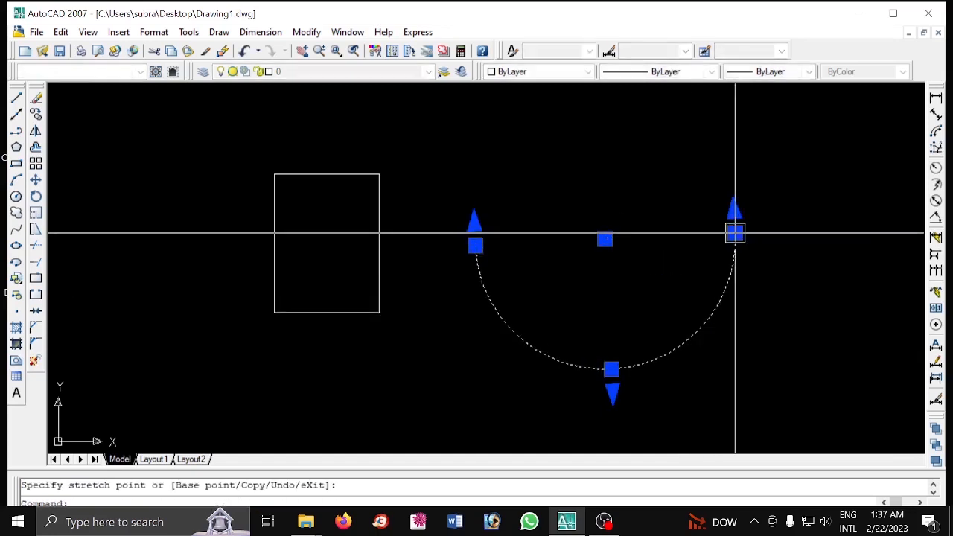
left_click(734, 233)
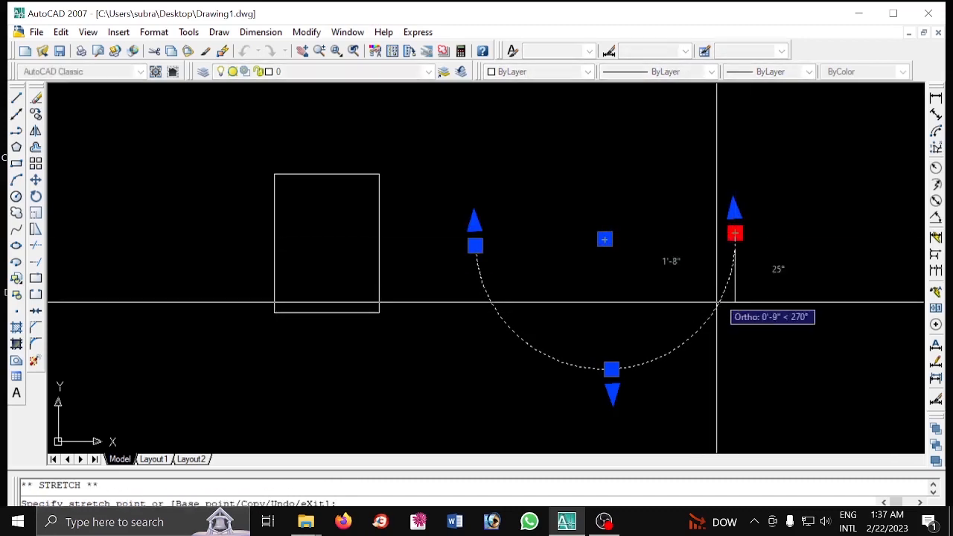
left_click(695, 332)
key("Escape")
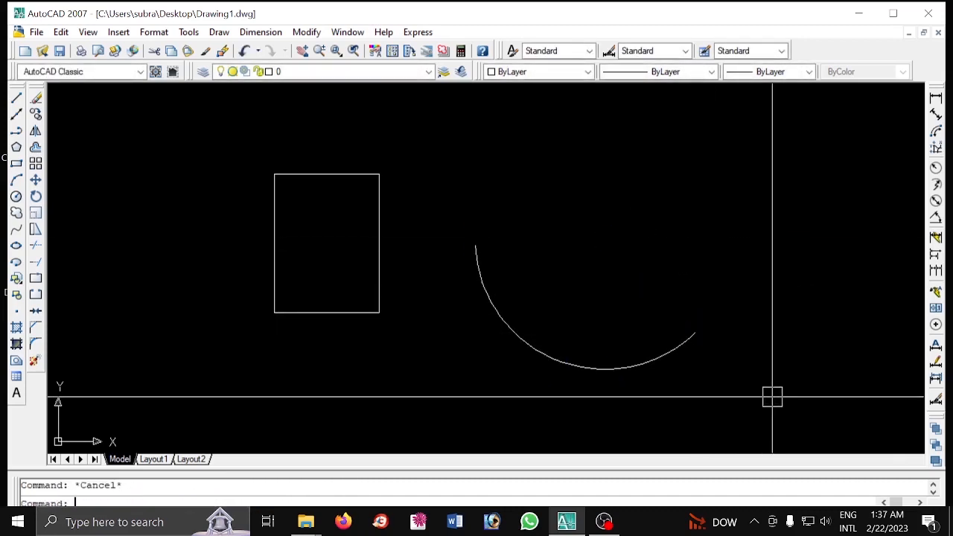
Step: Stretch the arc's left endpoint horizontally to the right so the arc curls into a tighter, nearly closed curve
left_click(475, 247)
left_click(464, 244)
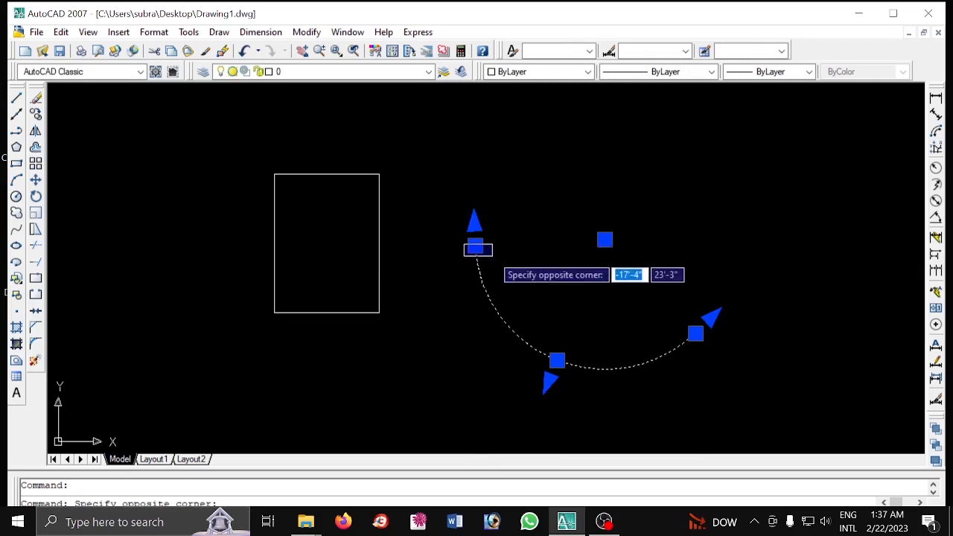
key("Escape")
left_click(480, 255)
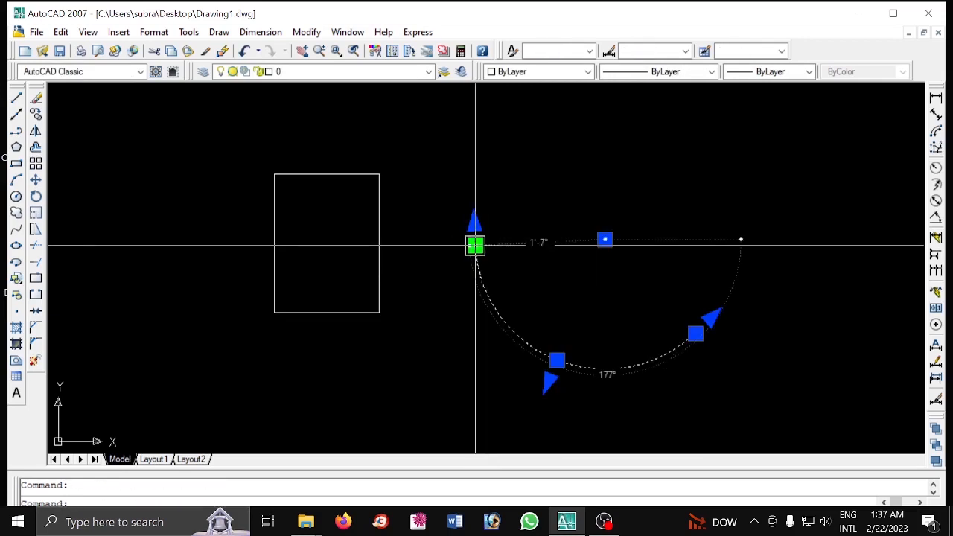
left_click(474, 245)
left_click(588, 149)
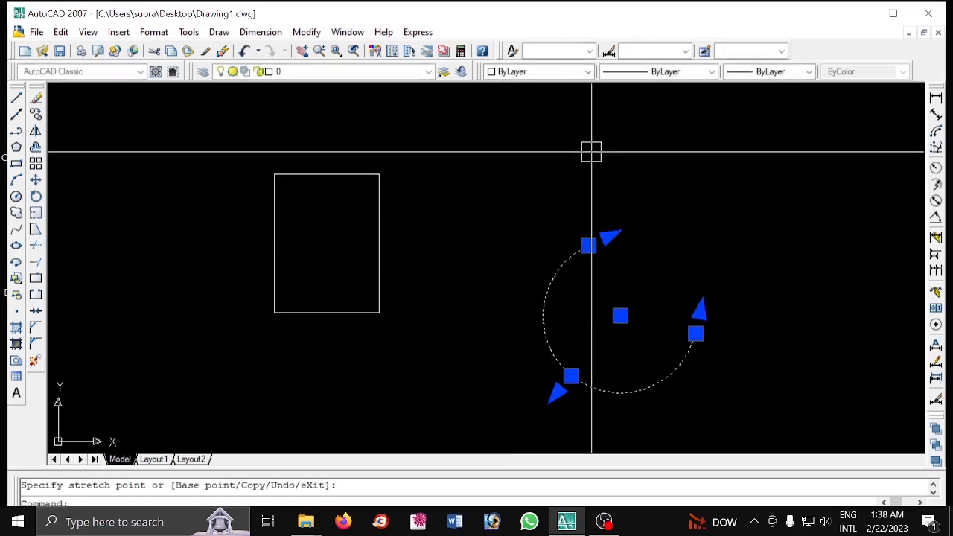
key("Escape")
Step: Stretch the arc's upper endpoint down and to the left, leaving only the lower bowl-shaped part of the curve
left_click(588, 246)
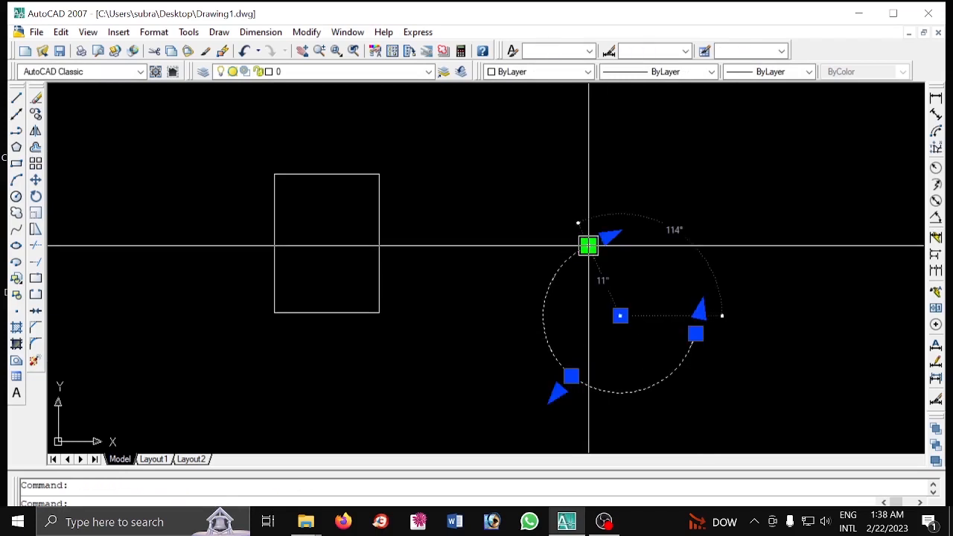
key("Escape")
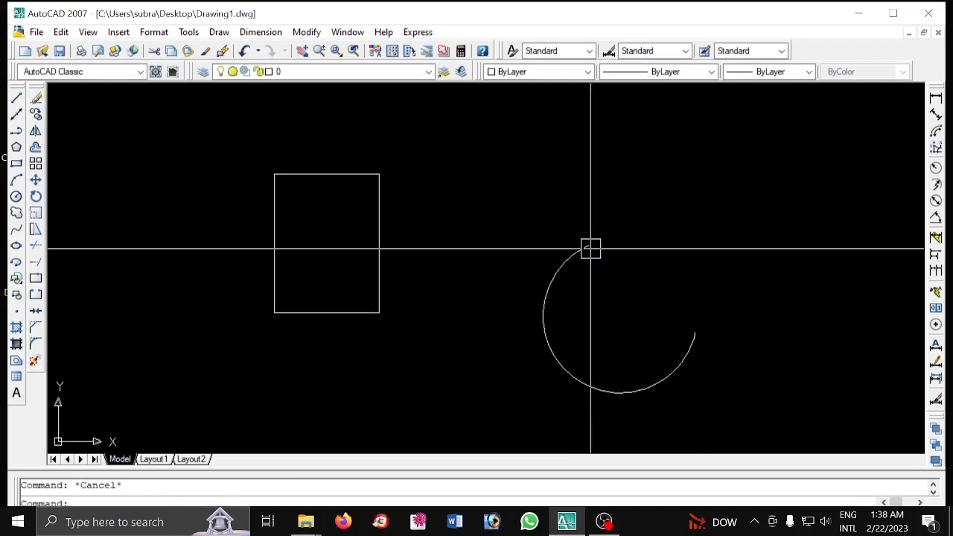
left_click(590, 247)
left_click(587, 245)
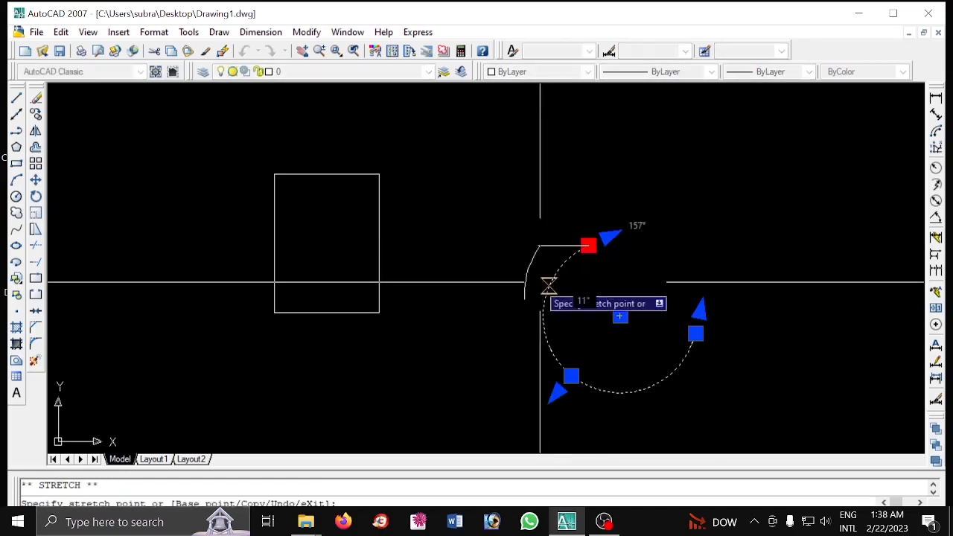
left_click(546, 337)
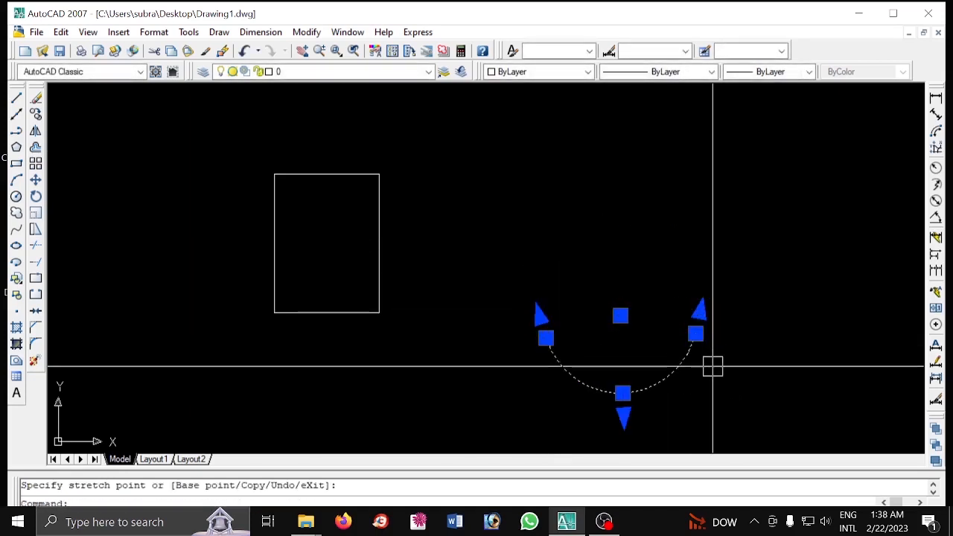
key("Escape")
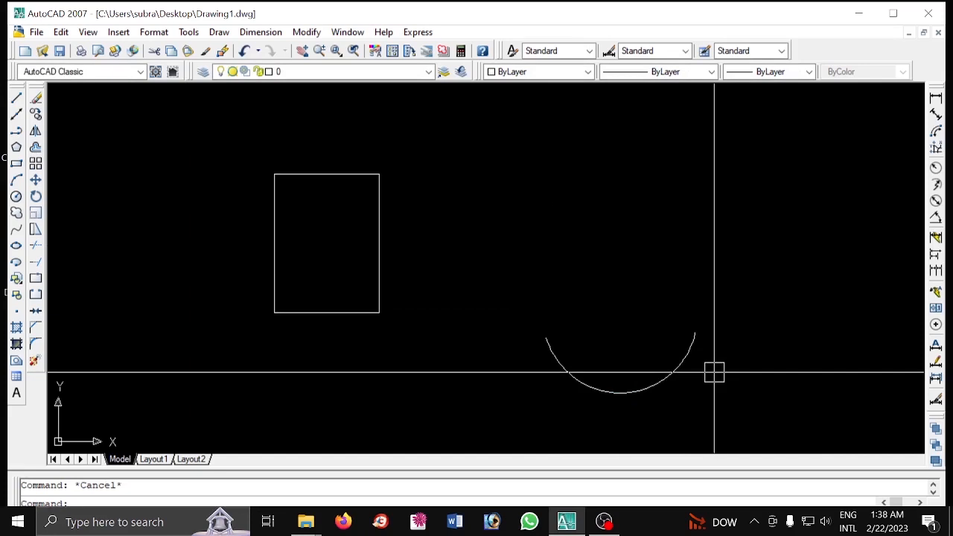
left_click(680, 363)
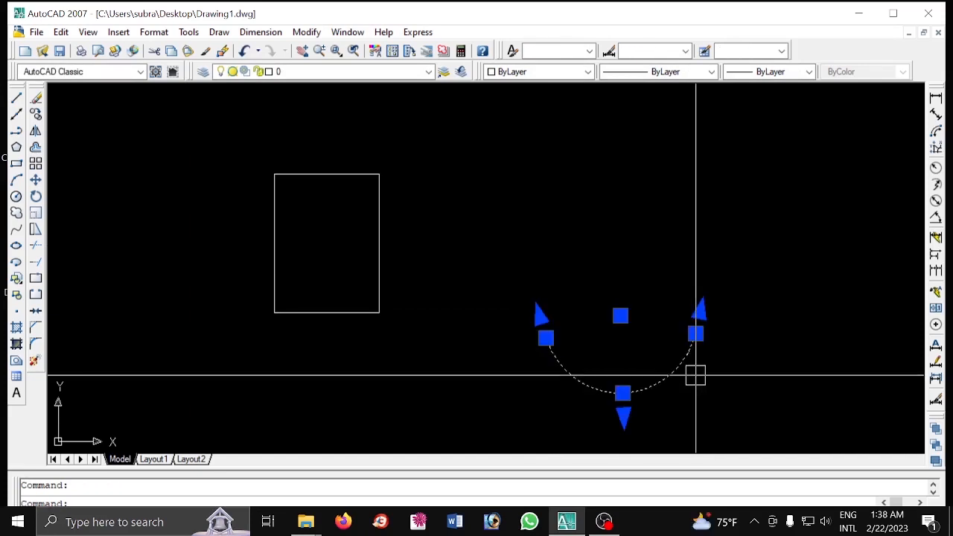
key("Escape")
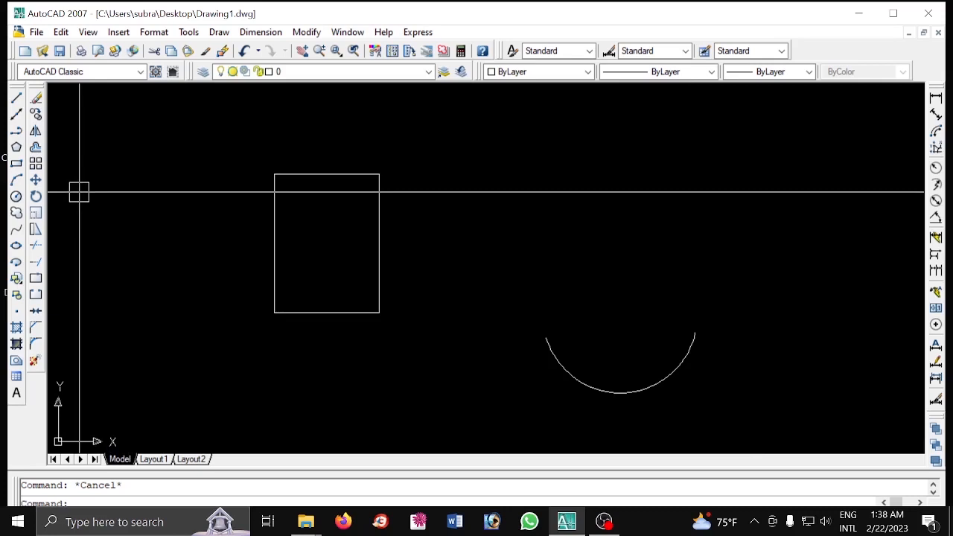
Step: Draw a circle with a radius of about 8" in the empty area between the rectangle and the arc, above the arc
left_click(16, 197)
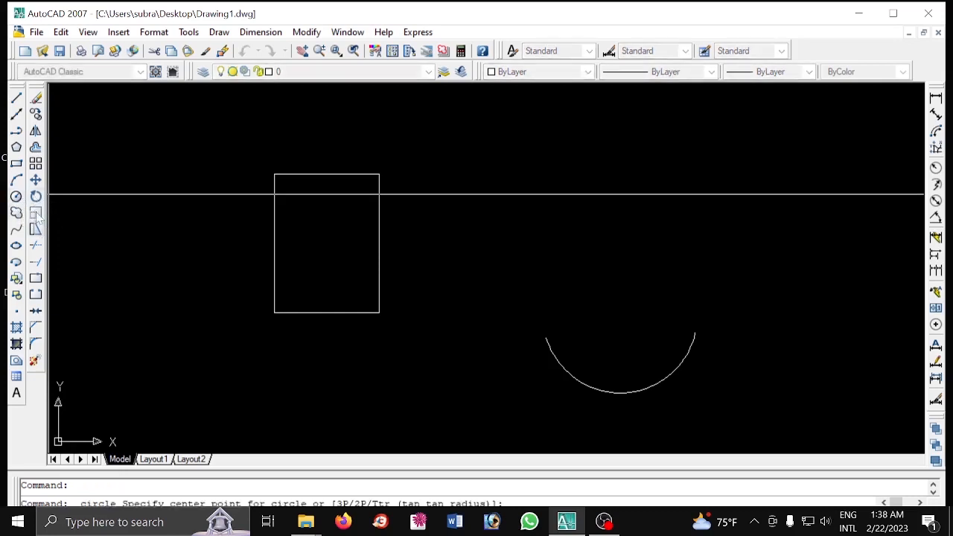
left_click(504, 200)
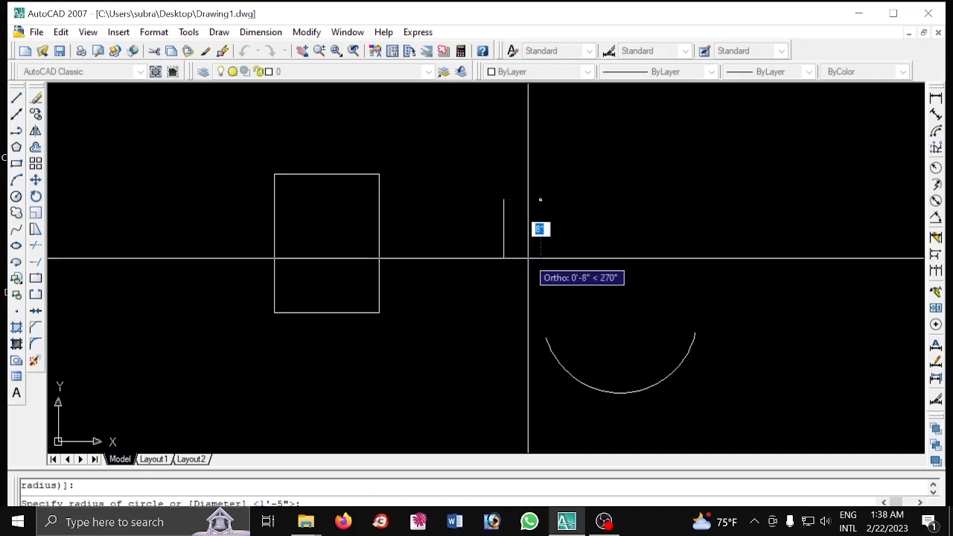
left_click(528, 258)
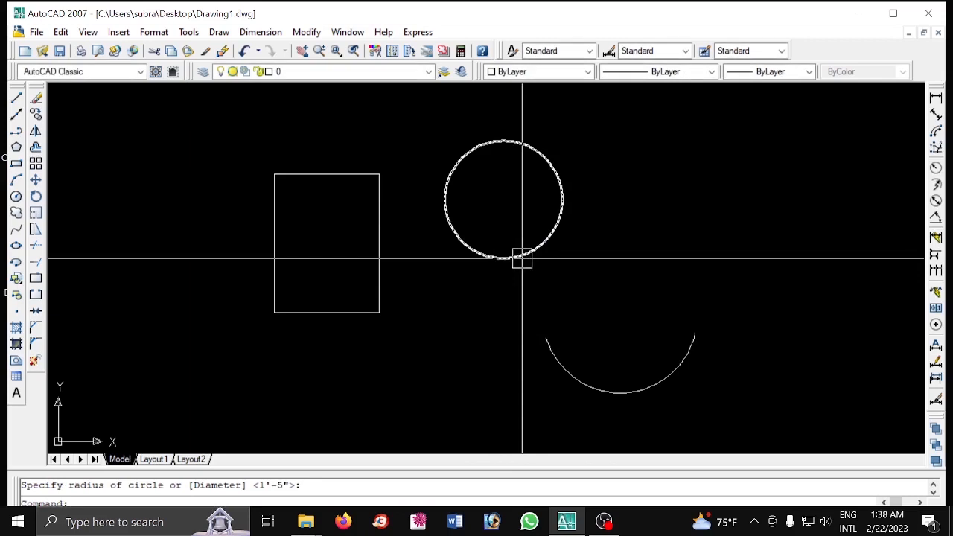
left_click(560, 235)
key("Escape")
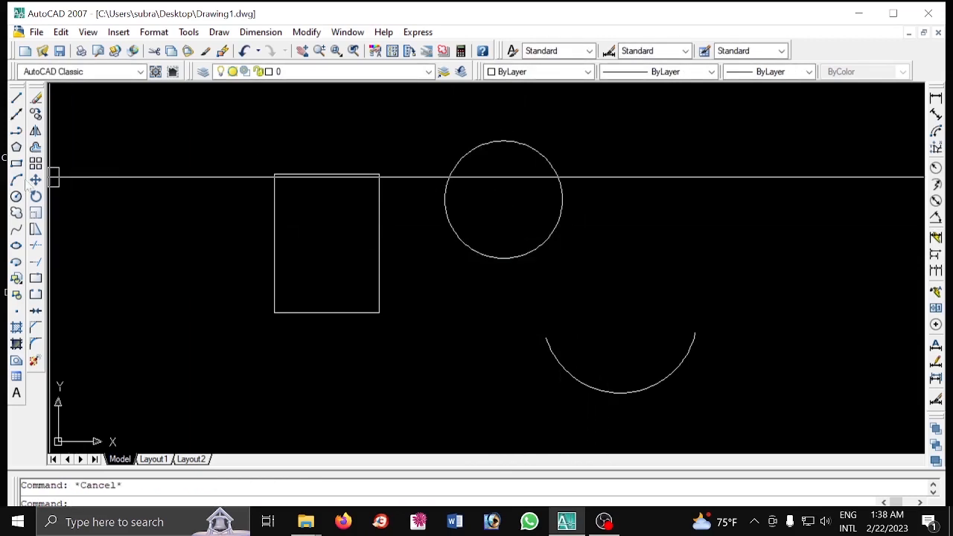
Step: Draw a second circle with the default 8" radius beside the first one, above the arc
left_click(15, 196)
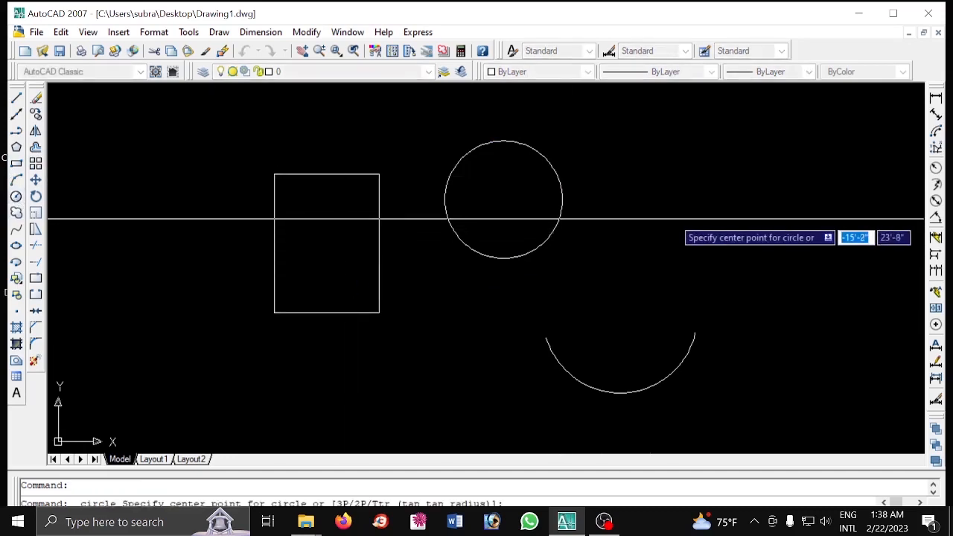
left_click(675, 209)
key("Return")
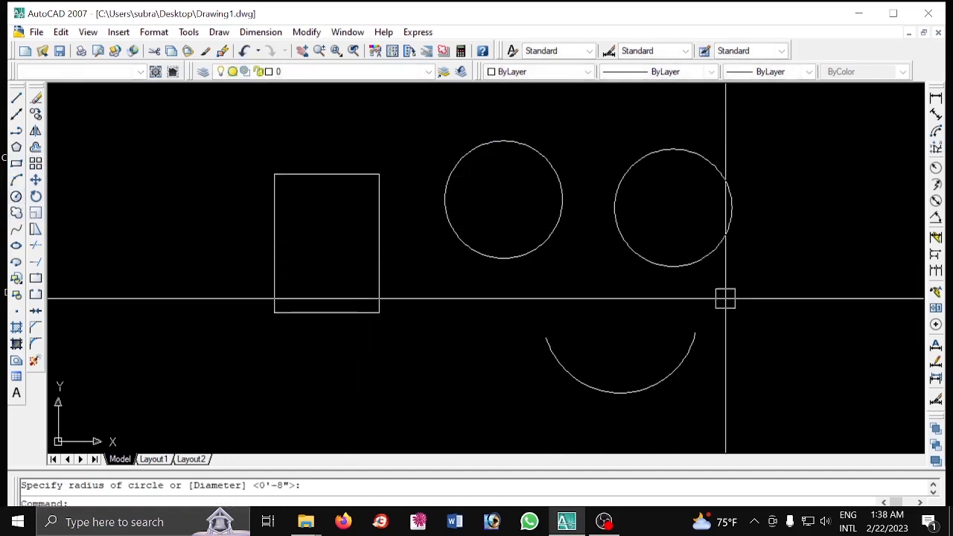
scroll(759, 287, "down", 2)
scroll(762, 261, "down", 1)
scroll(761, 261, "up", 3)
middle_click_drag(757, 266, 642, 289)
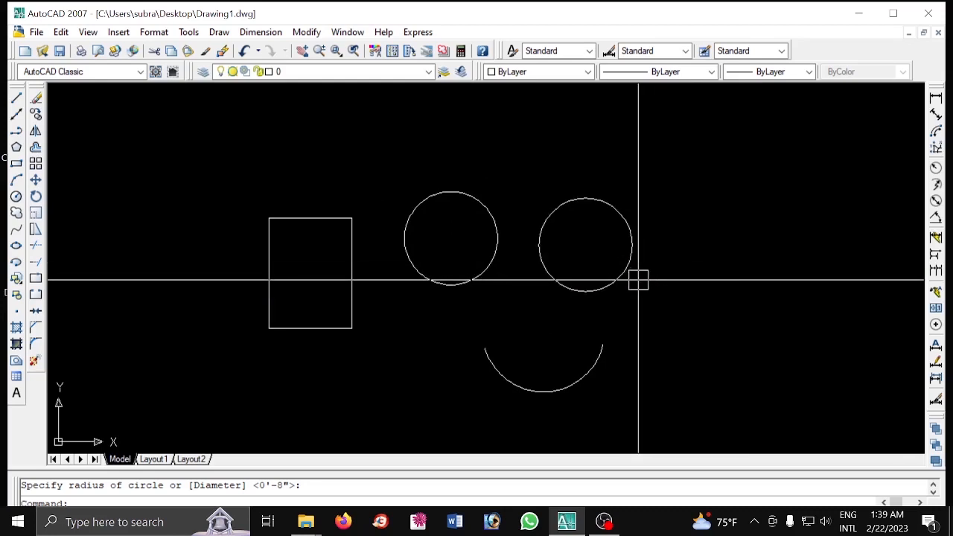
scroll(591, 277, "up", 2)
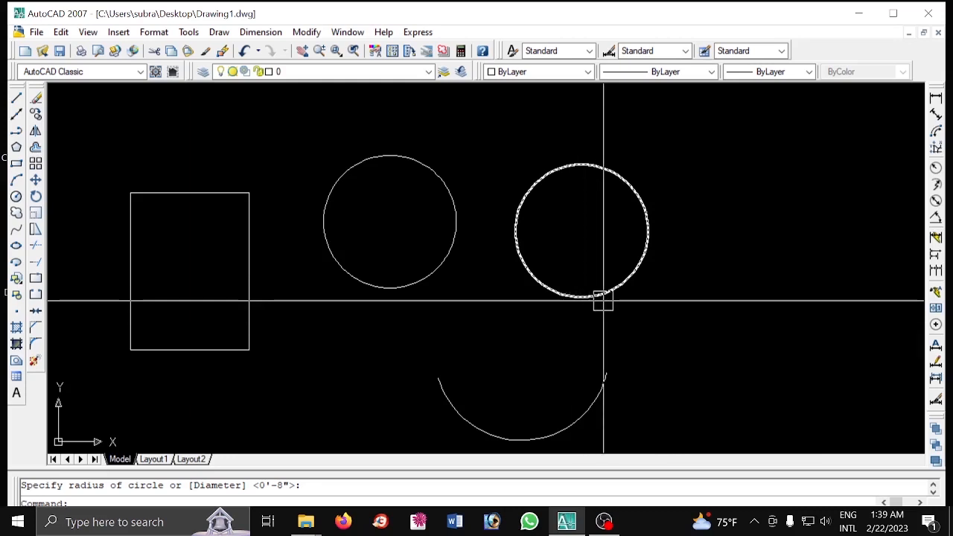
Step: Delete the circle nearest the rectangle and the bowl-shaped arc
key("Escape")
left_click(433, 260)
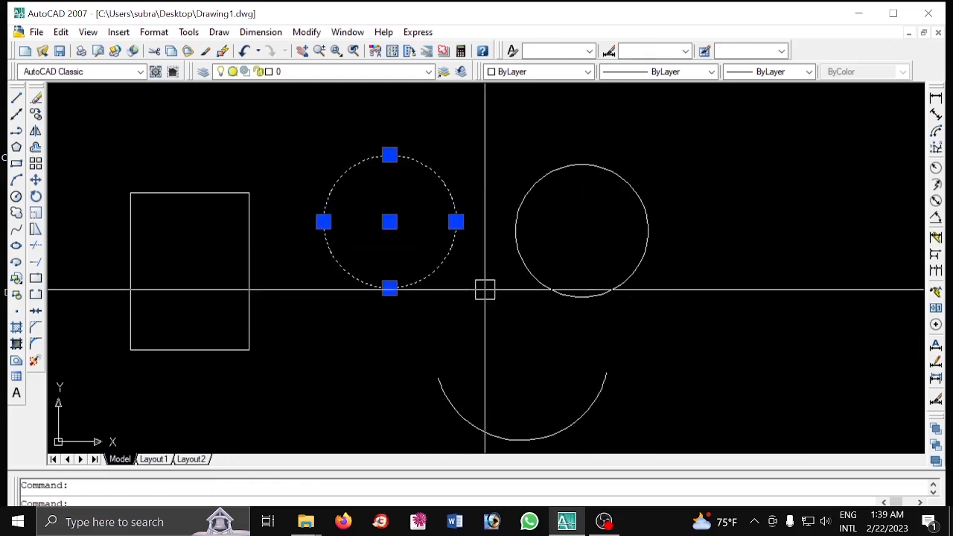
key("Delete")
left_click(593, 392)
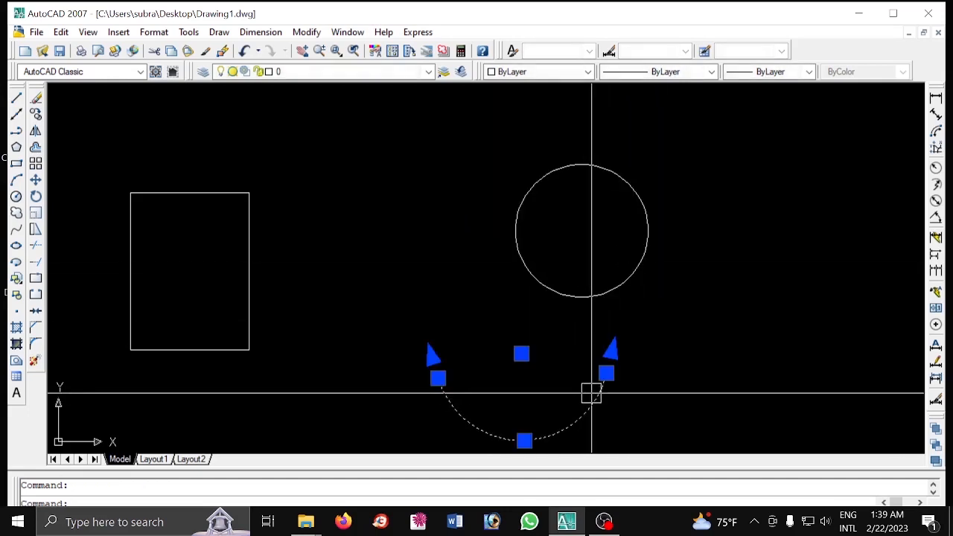
key("Delete")
scroll(591, 287, "down", 1)
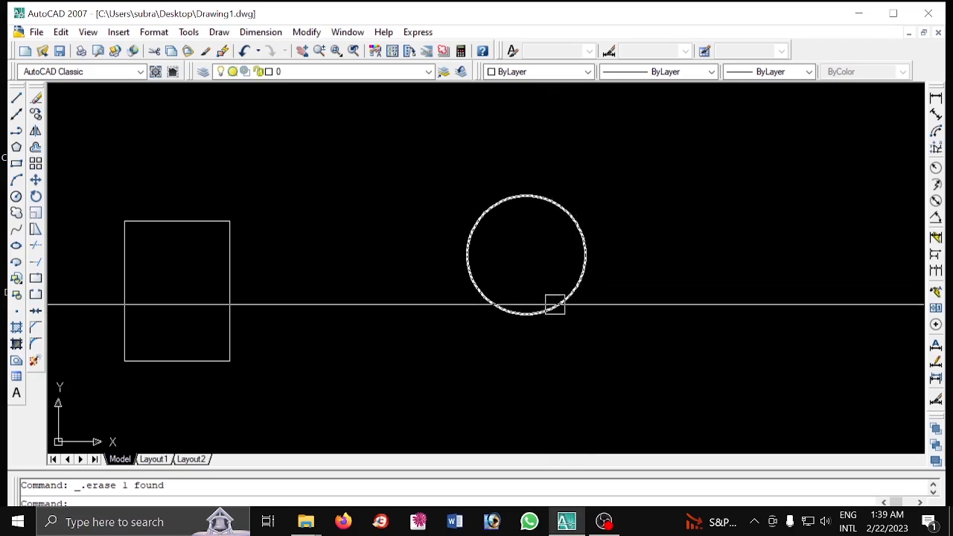
Step: Delete the remaining circle, leaving only the rectangle in the drawing
left_click(553, 307)
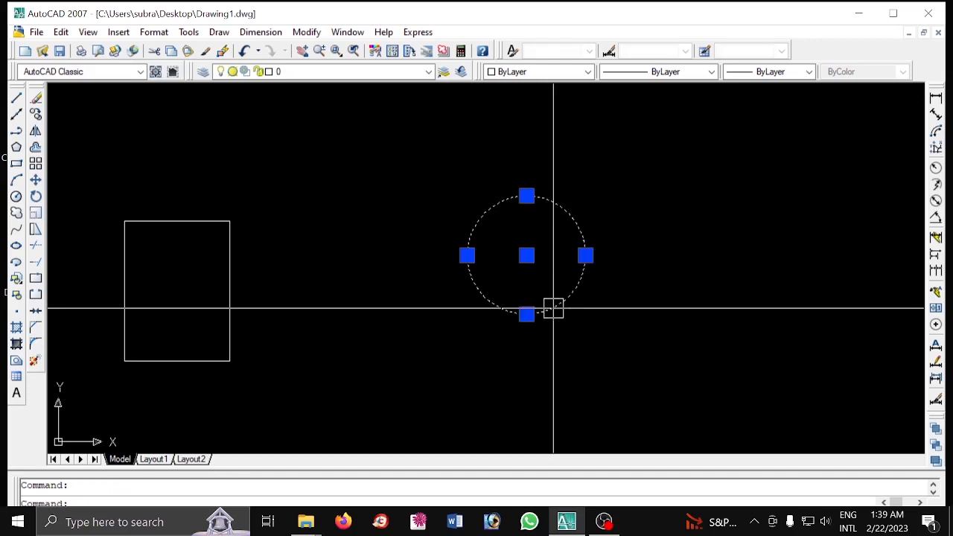
key("Escape")
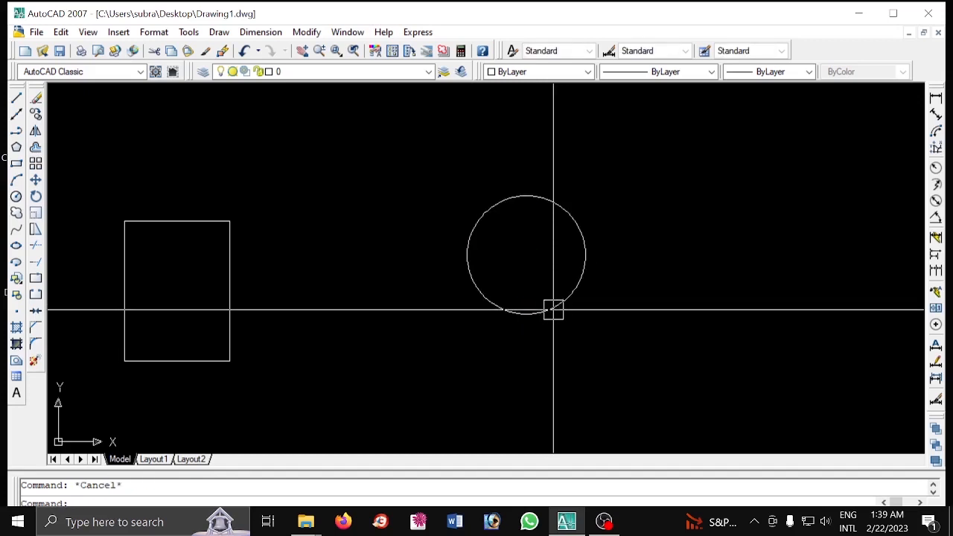
left_click(578, 299)
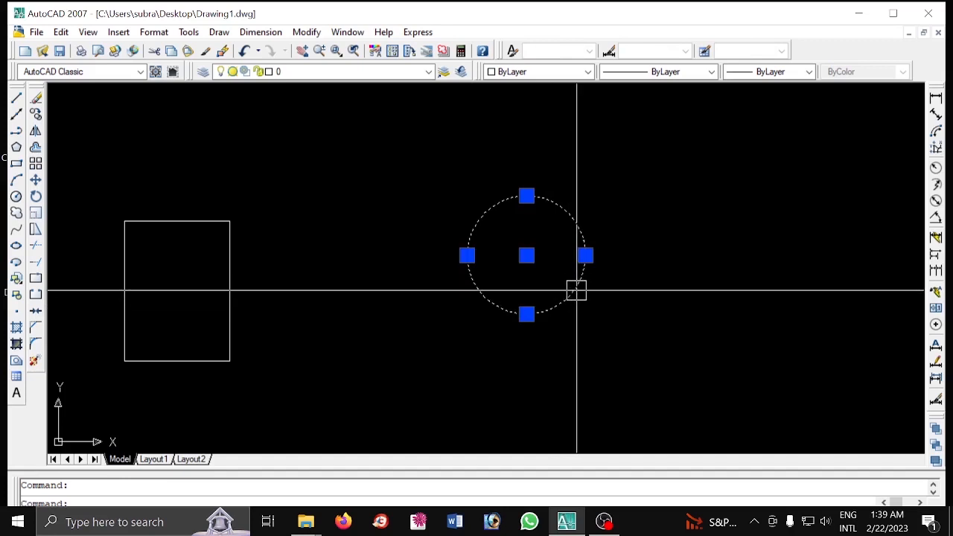
key("Delete")
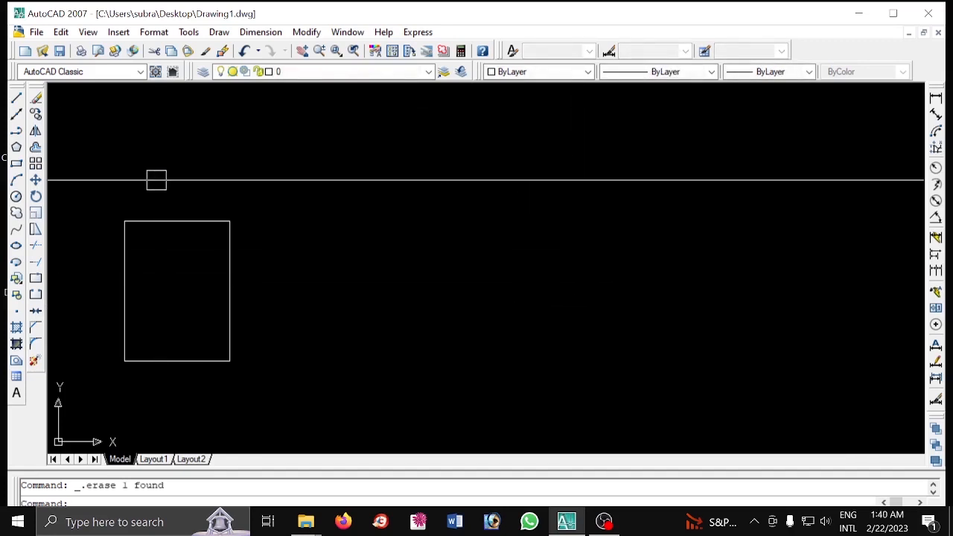
Step: Draw a circle with a radius of about 7" in the empty area to the right of the rectangle
left_click(16, 197)
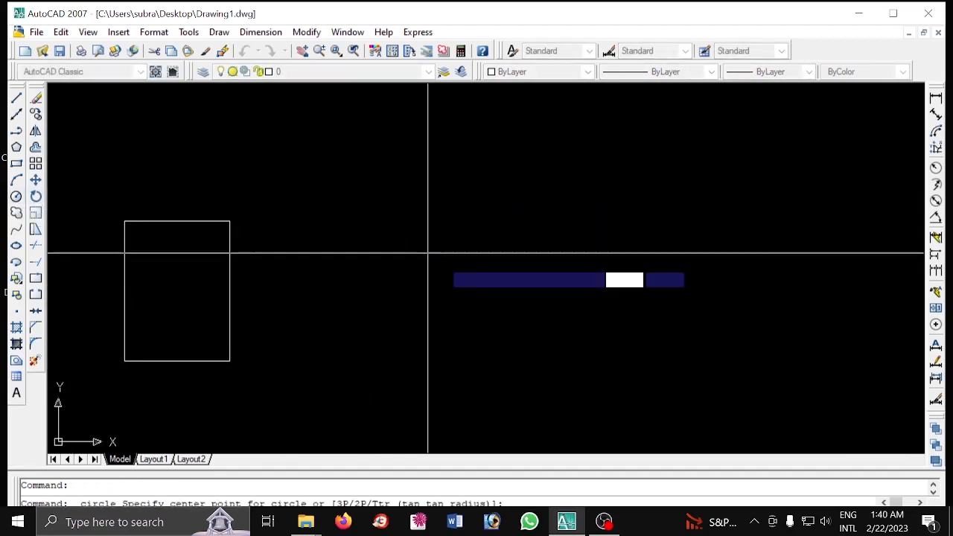
left_click(512, 249)
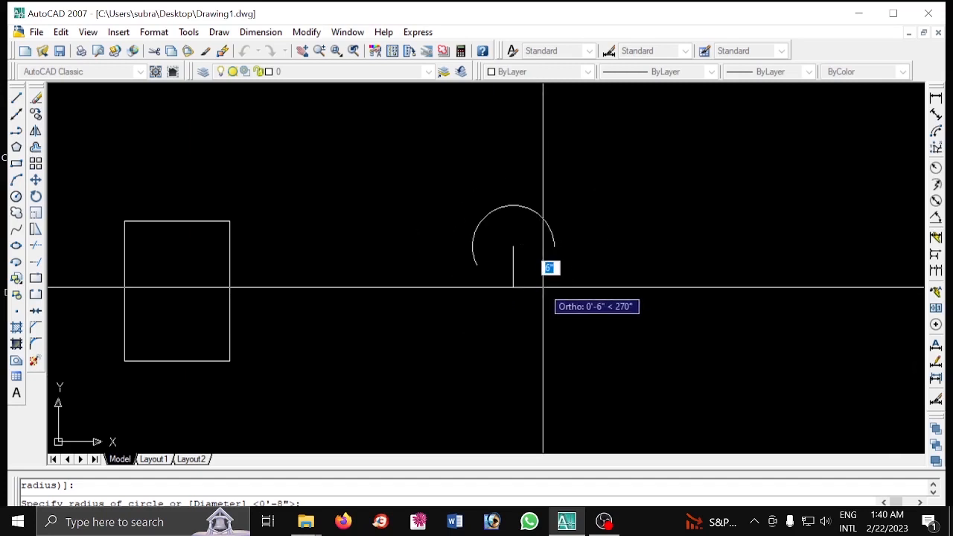
type("8")
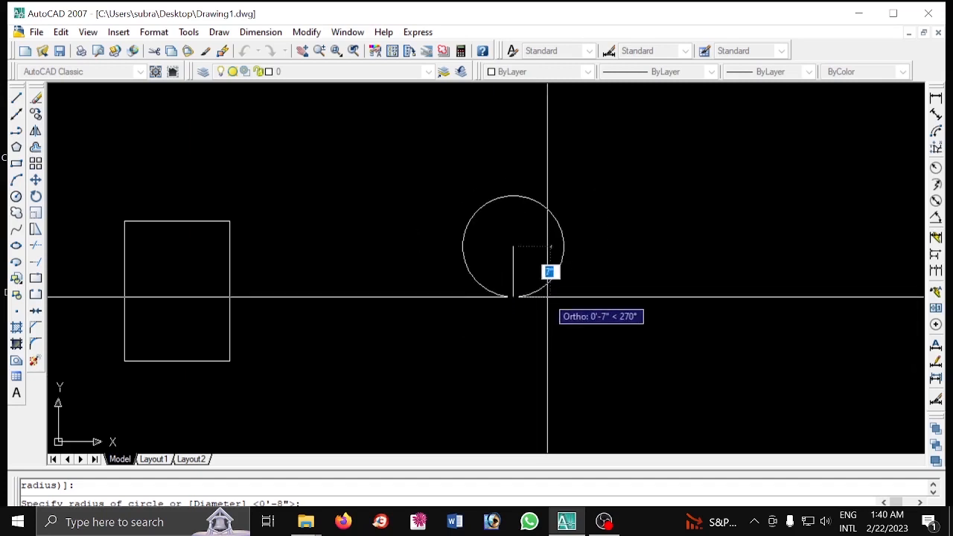
key("Return")
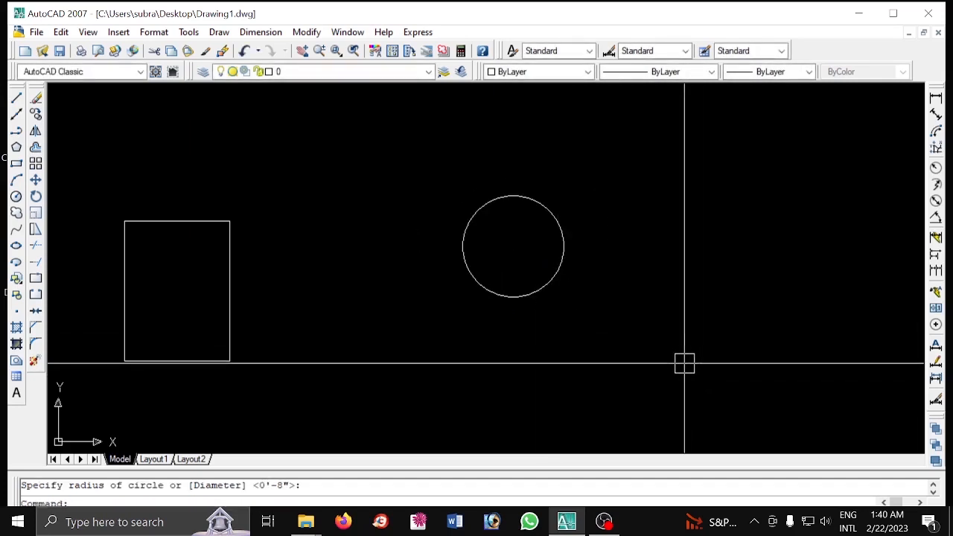
key("Escape")
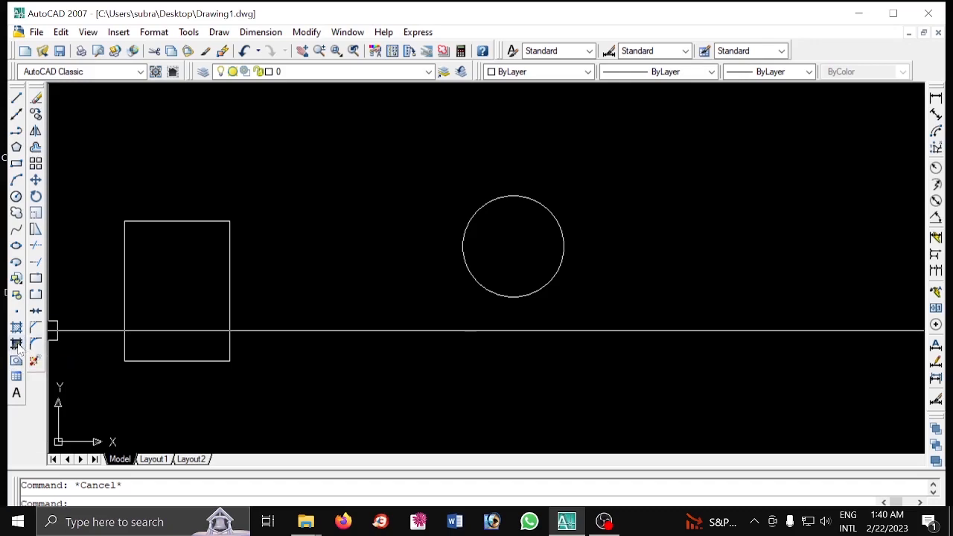
Step: Start a one-color gradient fill and set its true color to the light pink 253,196,213
left_click(16, 344)
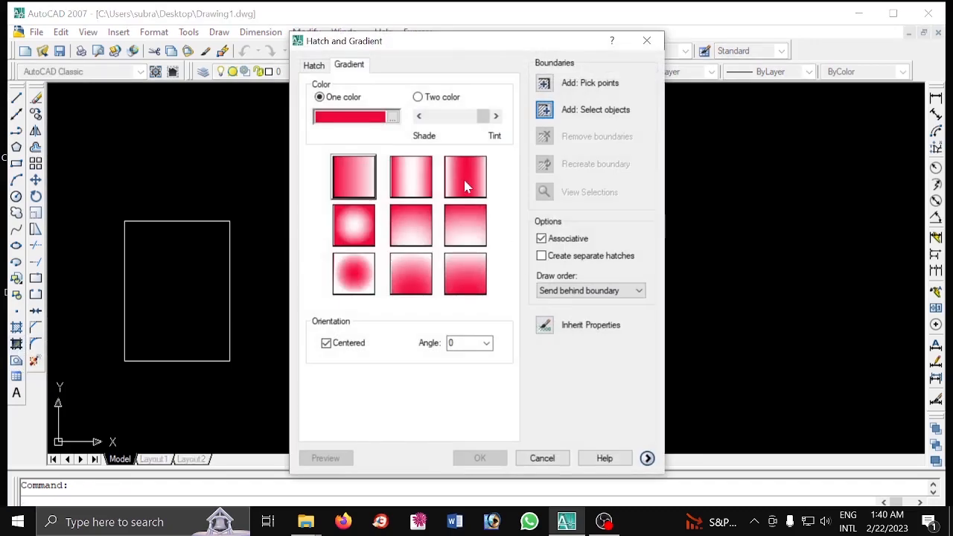
left_click(392, 116)
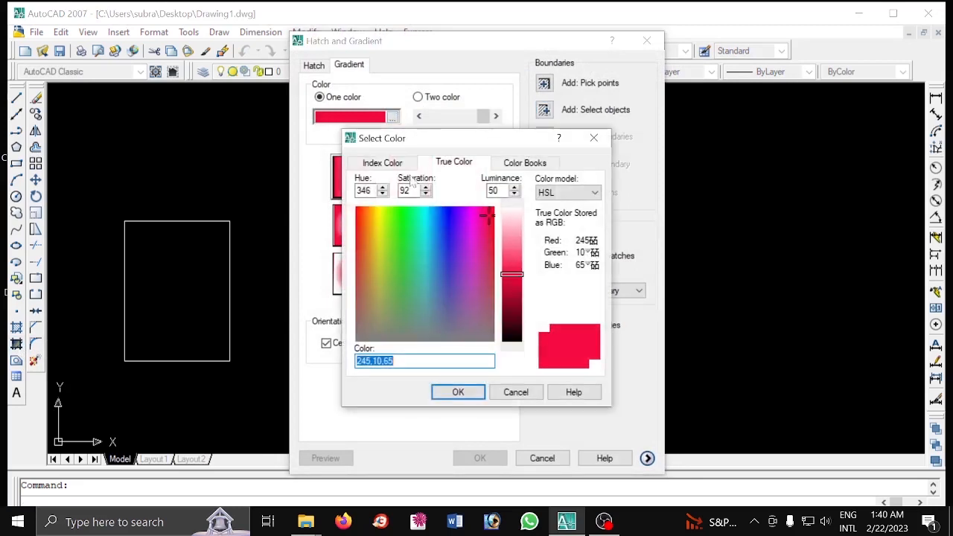
left_click(362, 220)
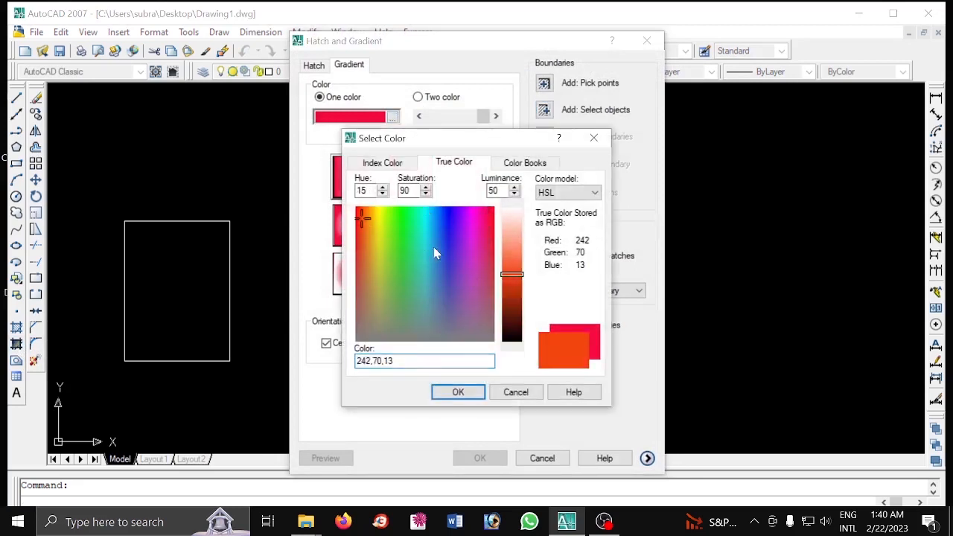
left_click(433, 247)
left_click(511, 224)
left_click(479, 294)
left_click(489, 224)
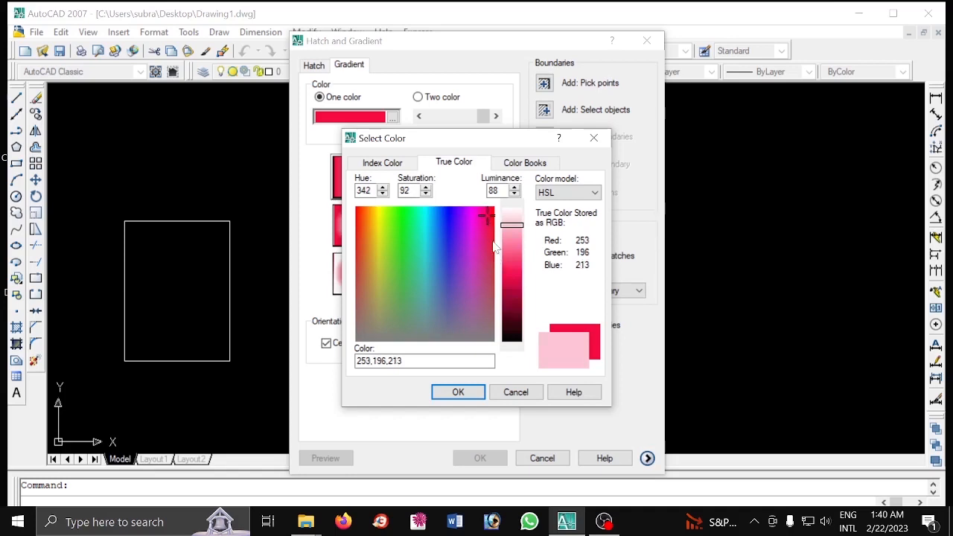
left_click(457, 391)
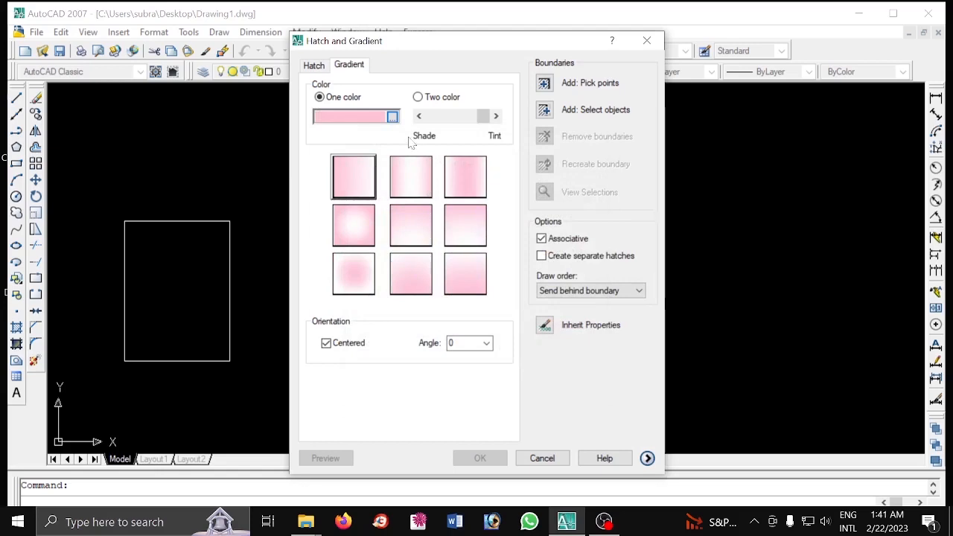
Step: Change the gradient's color to the deeper pink 249,72,131
left_click(392, 117)
left_click(513, 260)
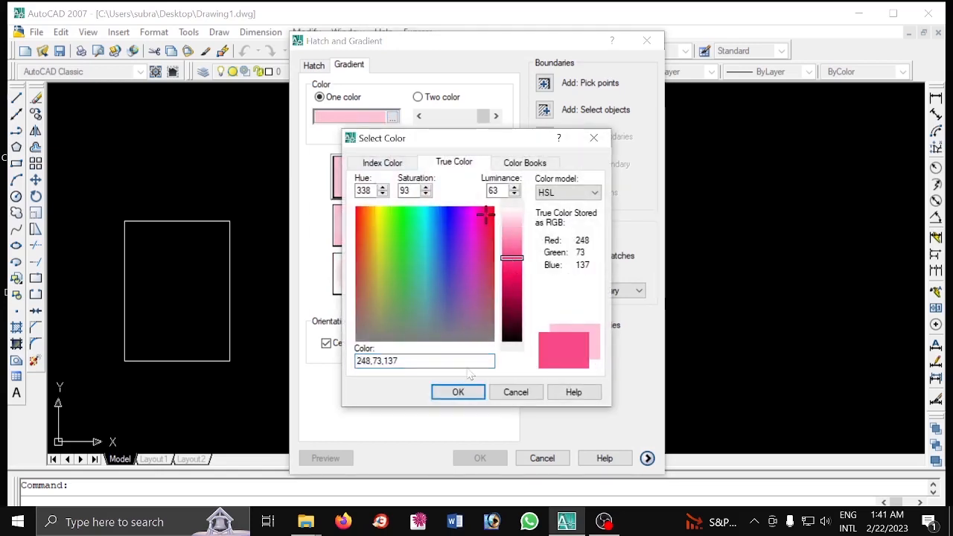
left_click(458, 392)
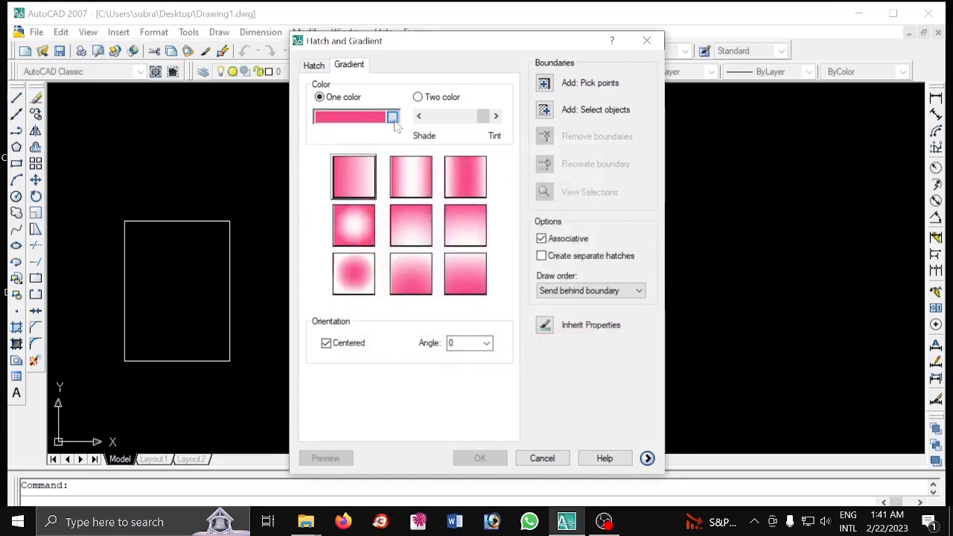
left_click(392, 117)
left_click(484, 215)
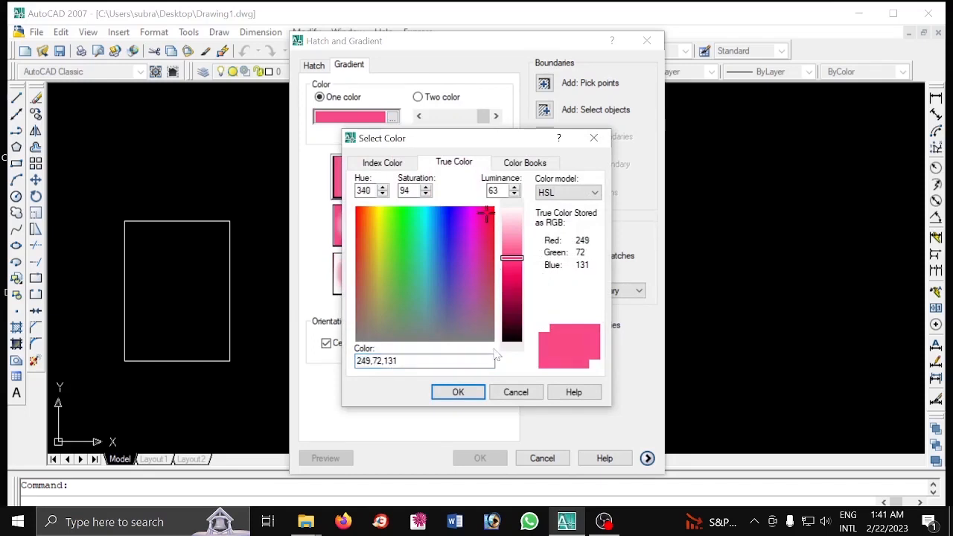
left_click(470, 391)
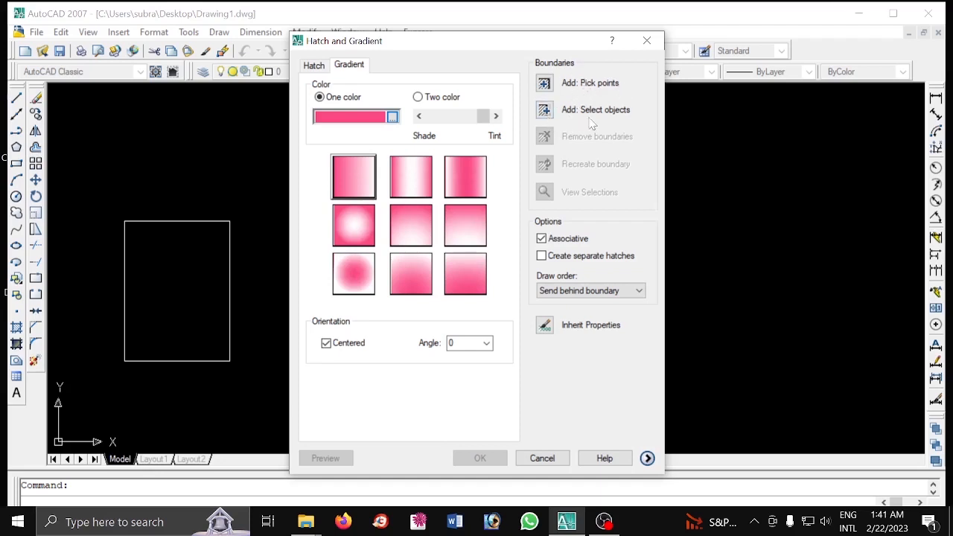
Step: Select the circle as the boundary object and apply the pink gradient fill to it
left_click(547, 111)
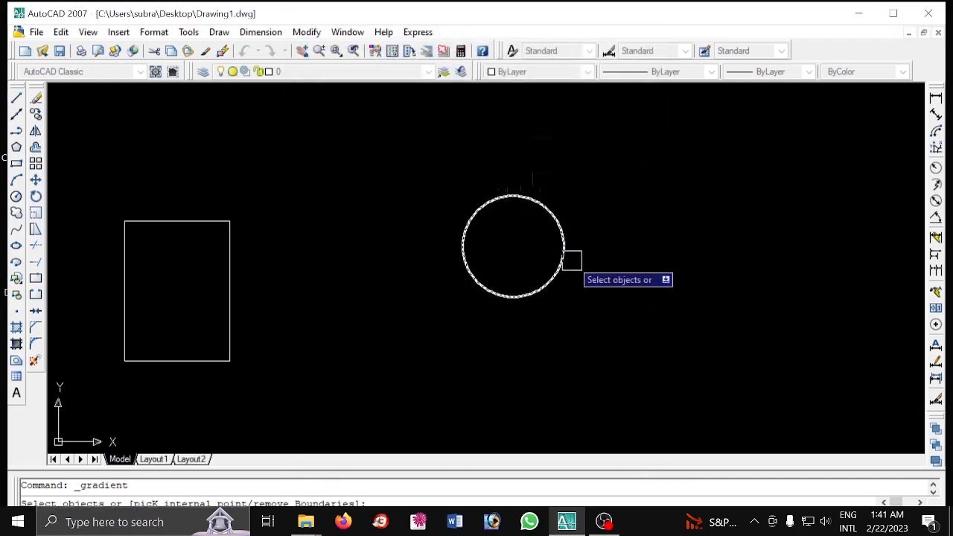
left_click(570, 258)
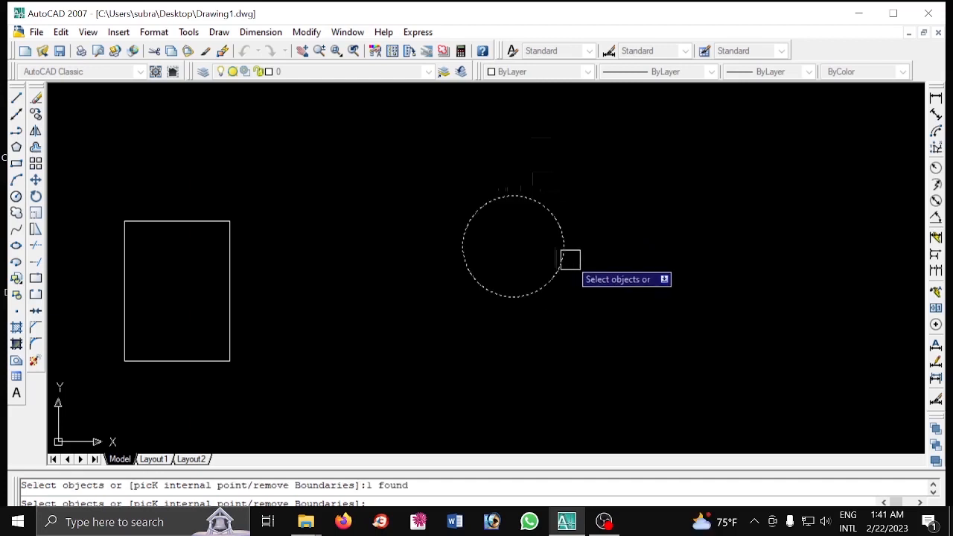
key("Return")
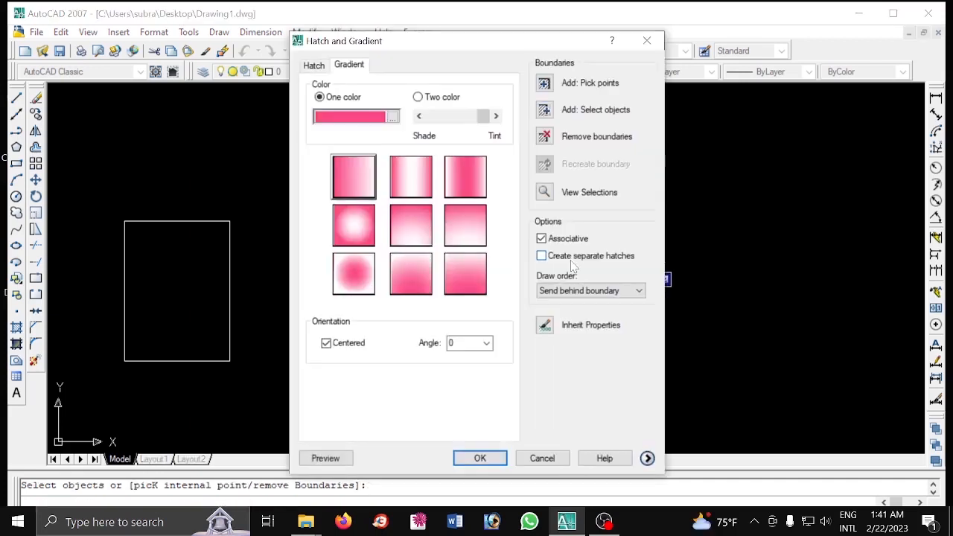
key("Return")
scroll(550, 278, "down", 1)
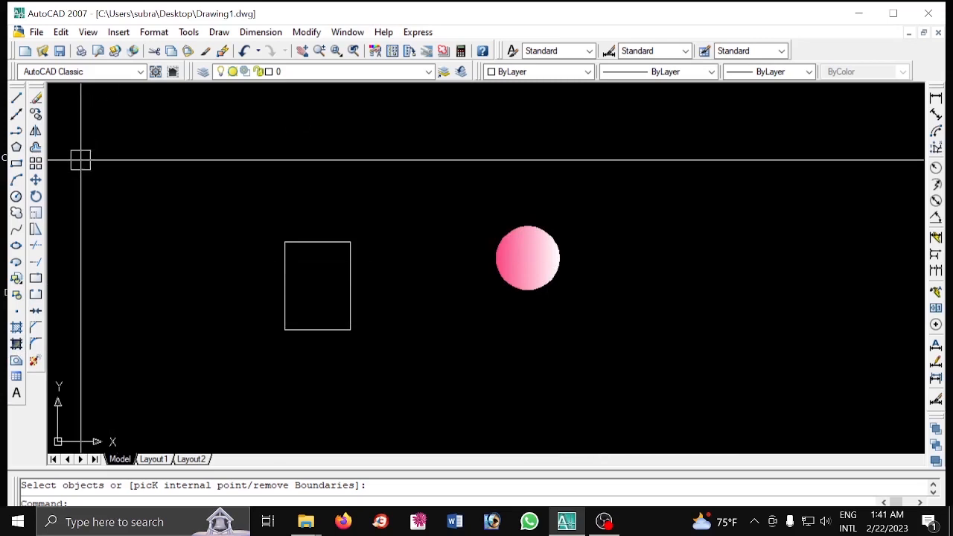
Step: Try to draw a freehand revision cloud starting to the upper left of the rectangle
left_click(16, 213)
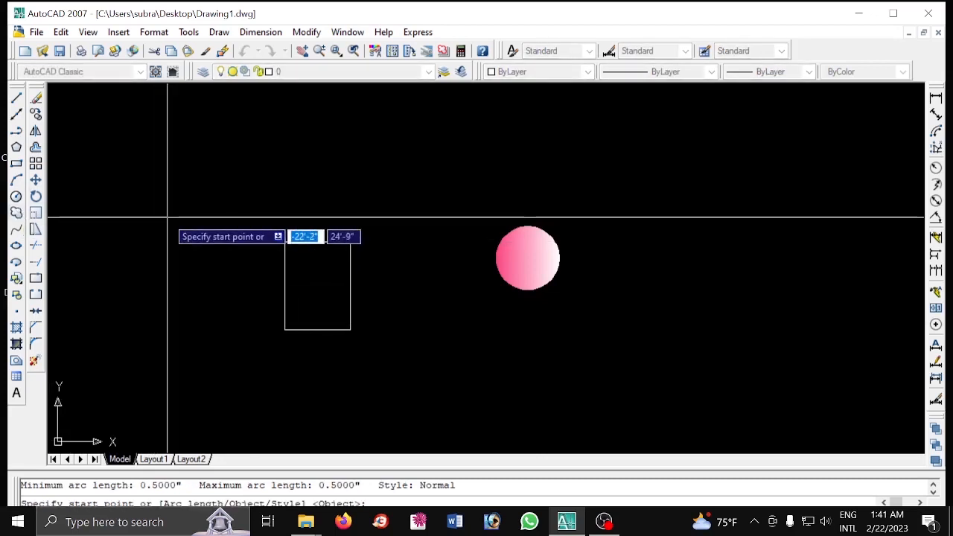
left_click(167, 215)
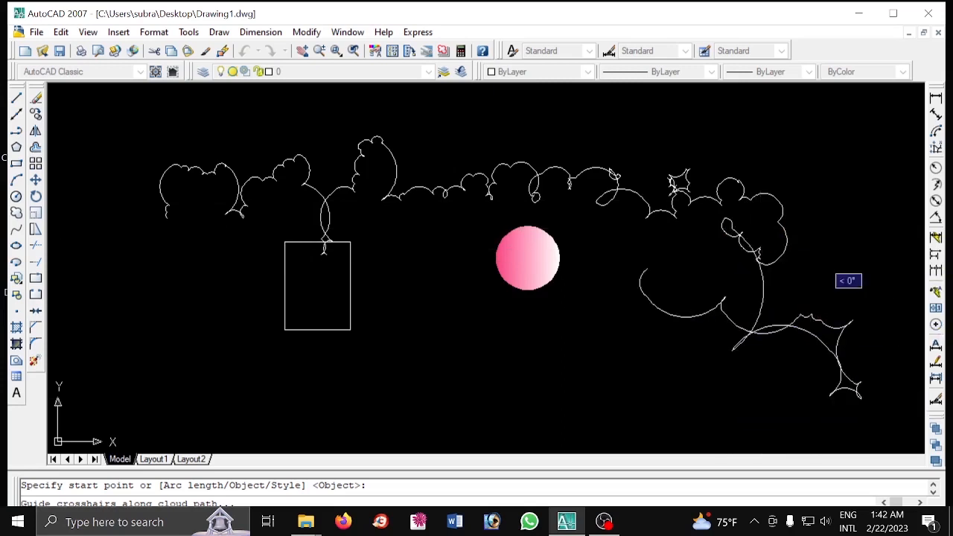
key("Escape")
key("Escape")
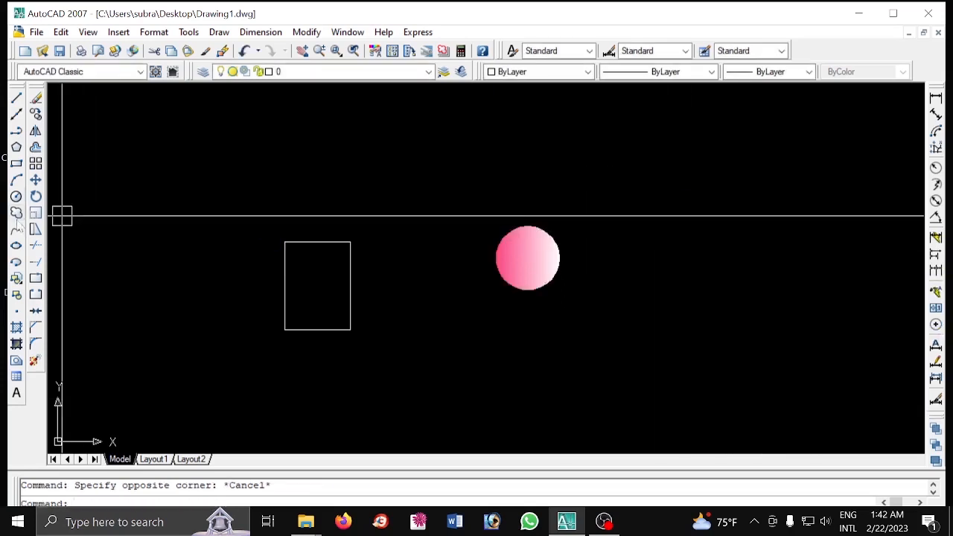
left_click(16, 213)
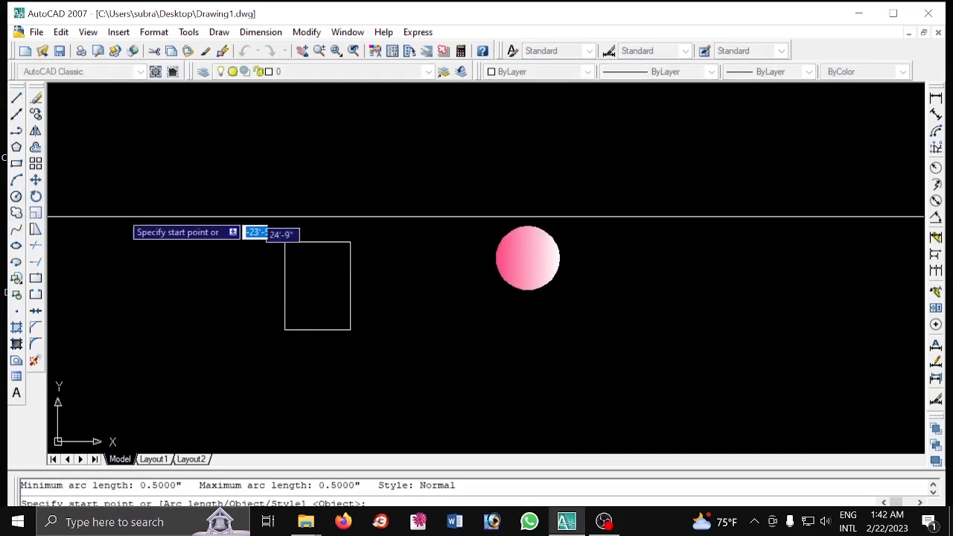
left_click(134, 209)
key("Escape")
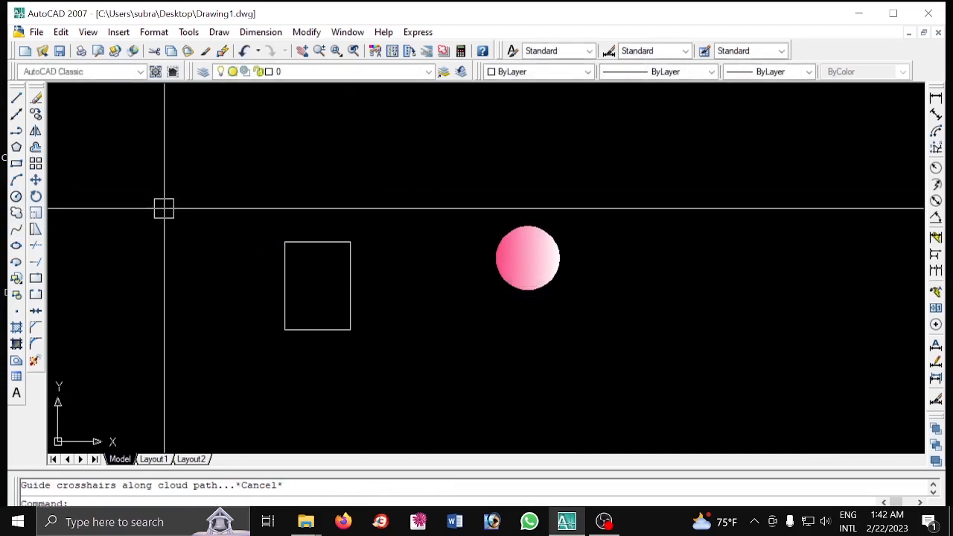
Step: Try to draw a spline through several points above the rectangle and across towards the circle
left_click(16, 231)
left_click(256, 199)
left_click(355, 174)
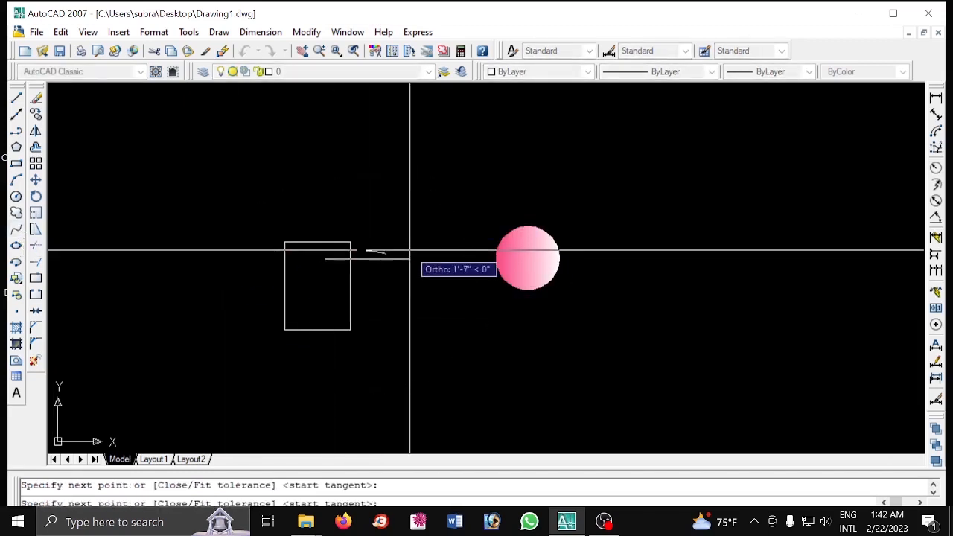
left_click(470, 285)
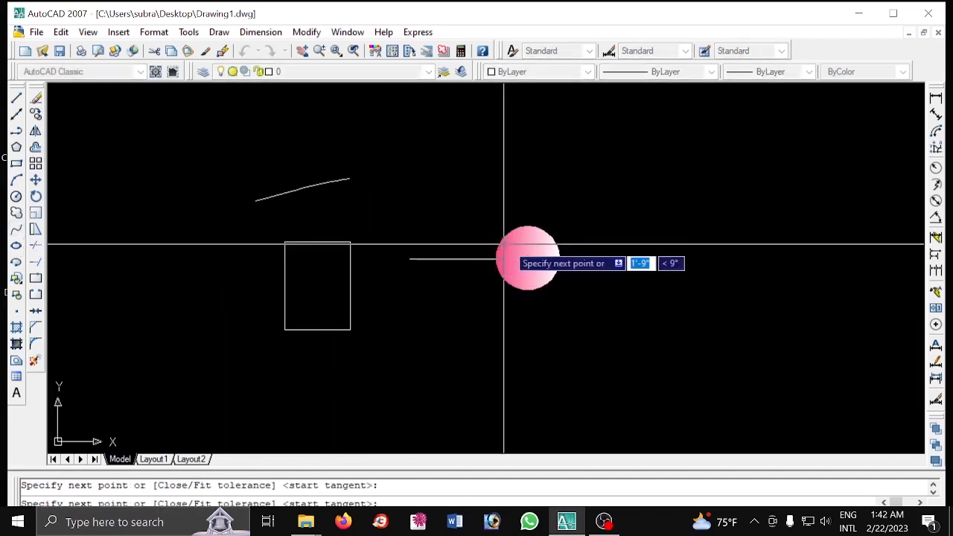
left_click(394, 257)
key("Escape")
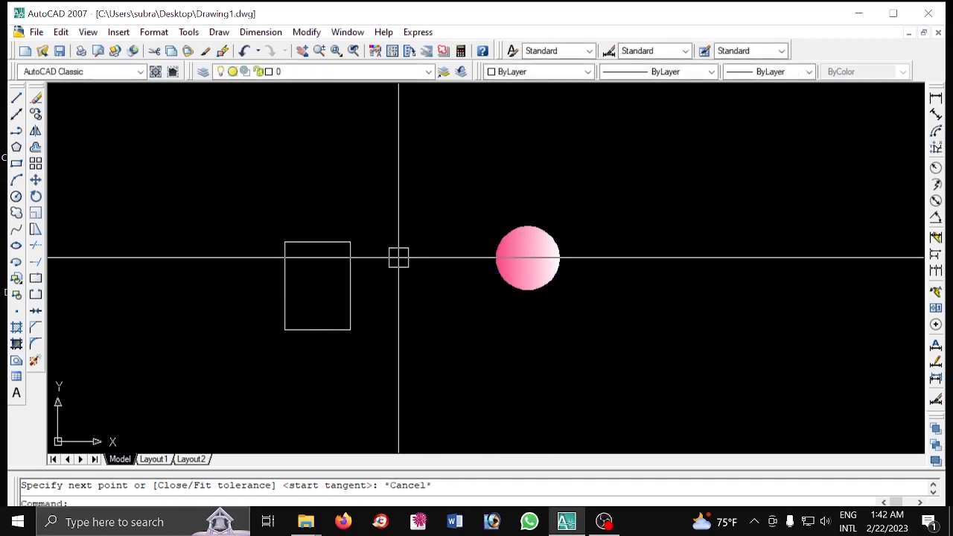
left_click(17, 246)
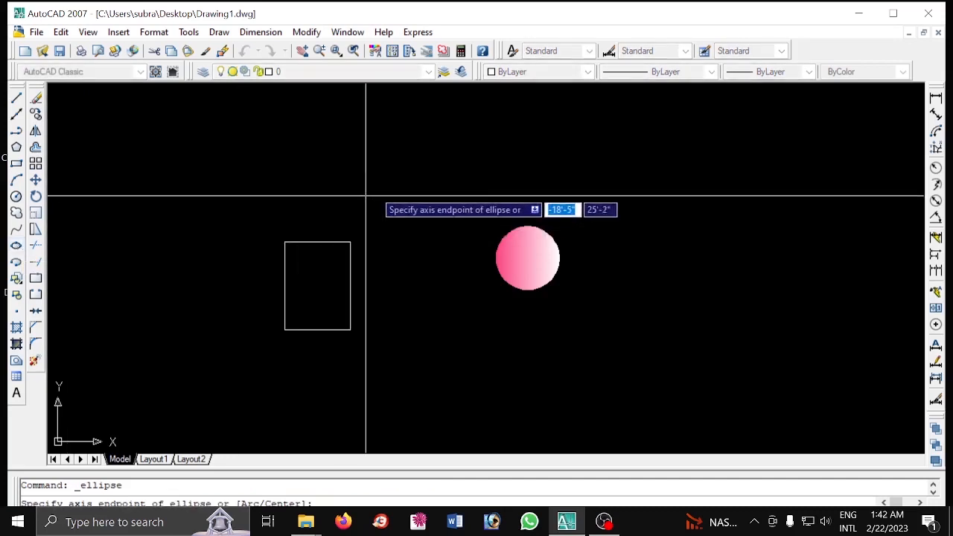
left_click(346, 268)
key("Escape")
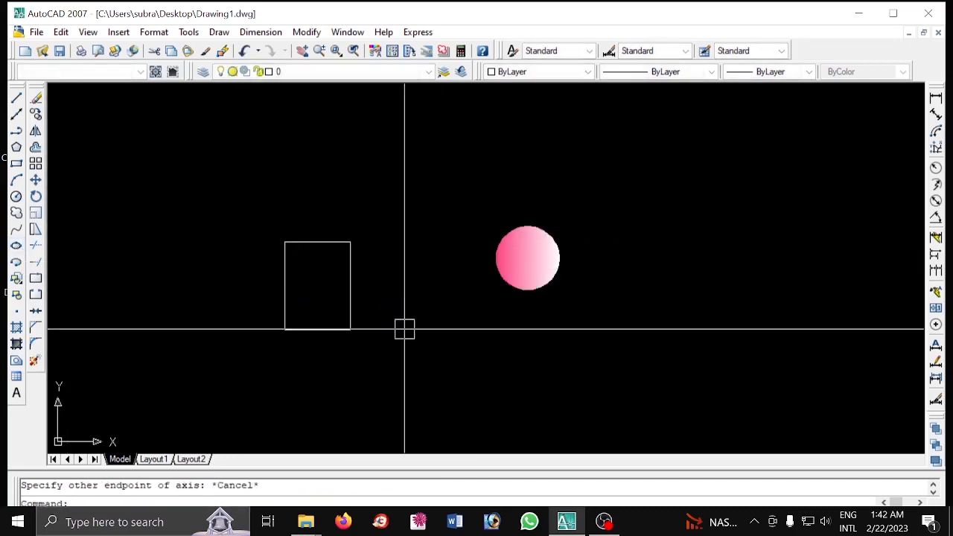
Step: Erase the pink gradient fill, the rectangle and the circle from the drawing
left_click(526, 258)
key("Delete")
left_click(317, 270)
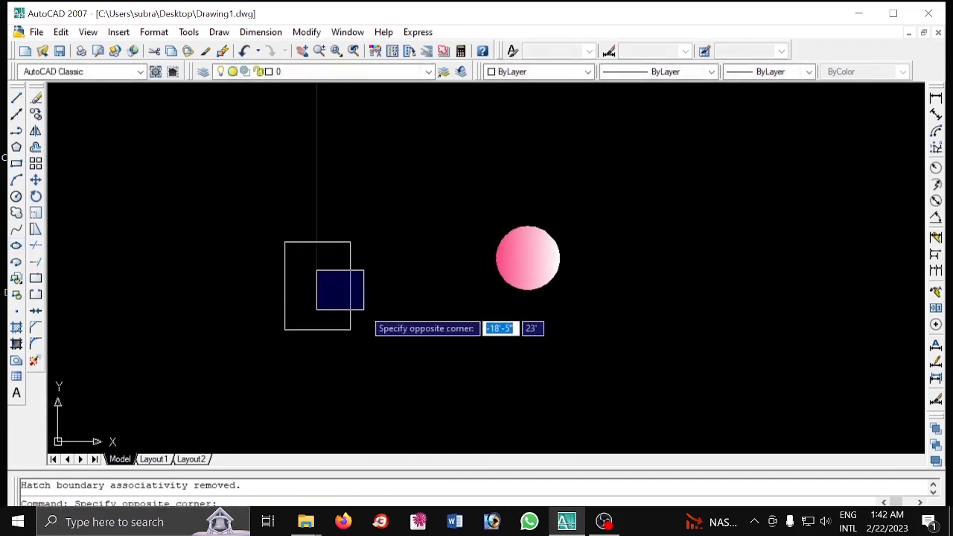
left_click(364, 308)
left_click(355, 311)
key("Delete")
left_click(528, 258)
key("Delete")
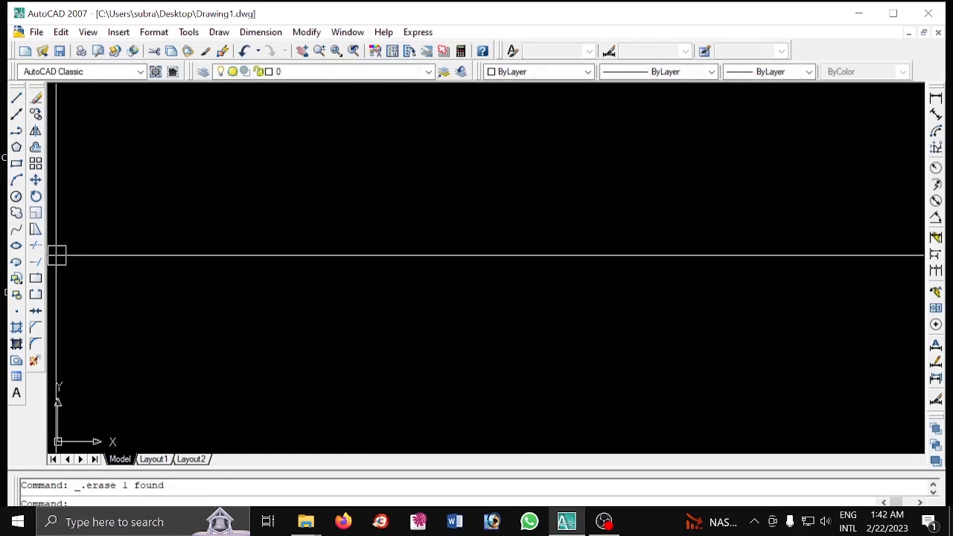
Step: Draw a large ellipse tilted down to the right near the middle of the drawing with Ortho off, and select it
left_click(17, 246)
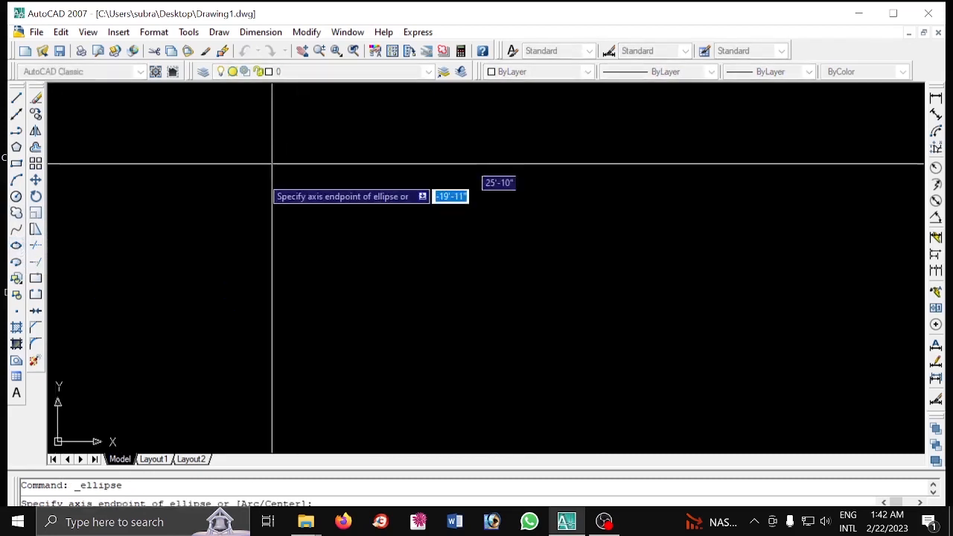
left_click(281, 214)
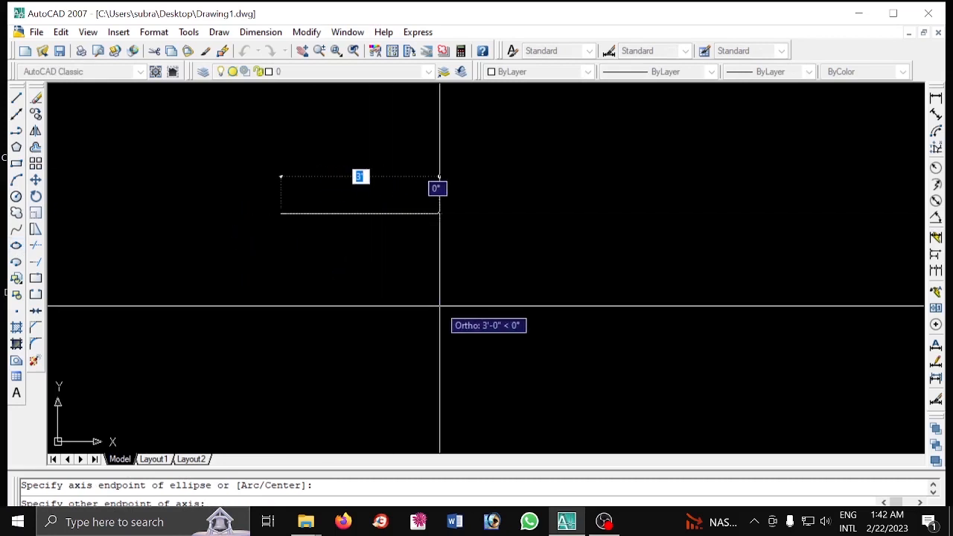
key("F8")
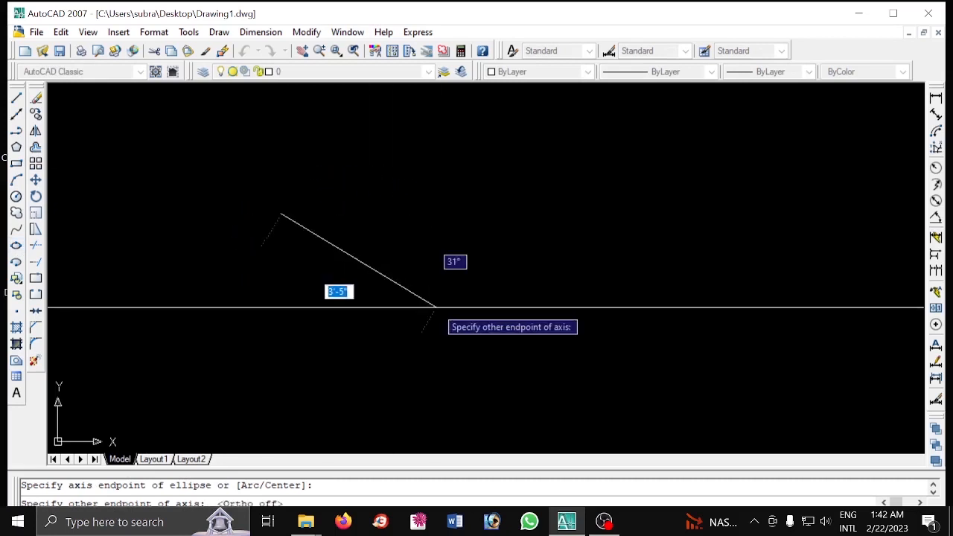
left_click(497, 278)
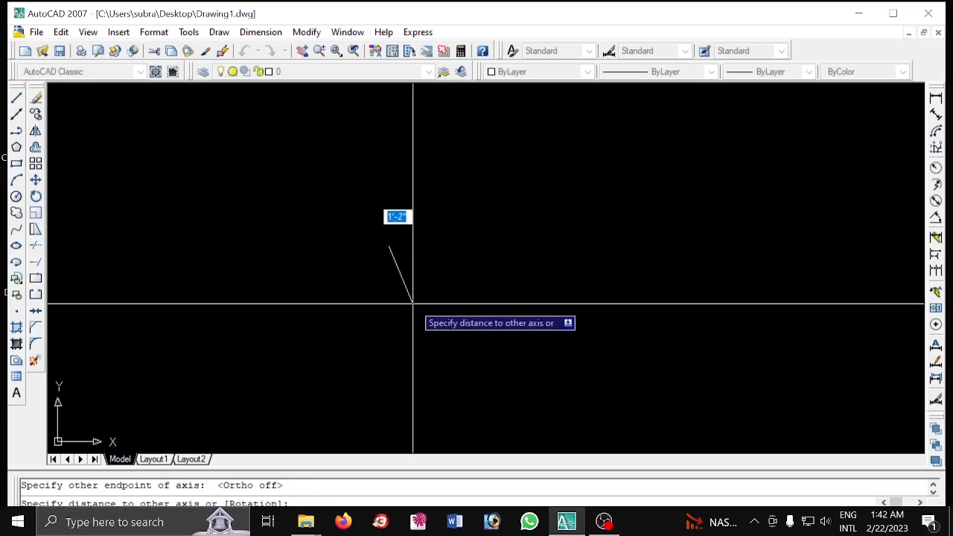
left_click(467, 282)
left_click(485, 317)
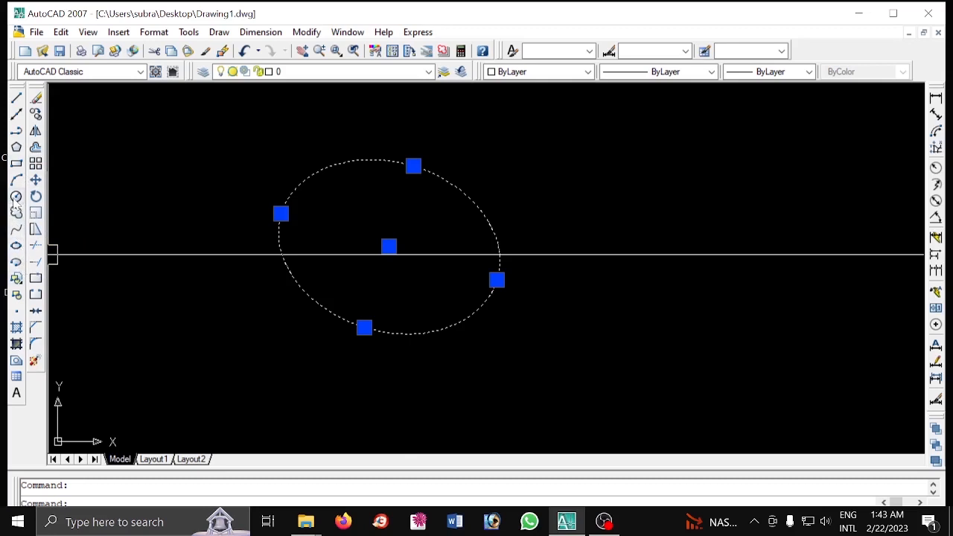
Step: Draw a circle with a radius of about 1'-5" to the right of the ellipse, leaving it unselected
left_click(17, 197)
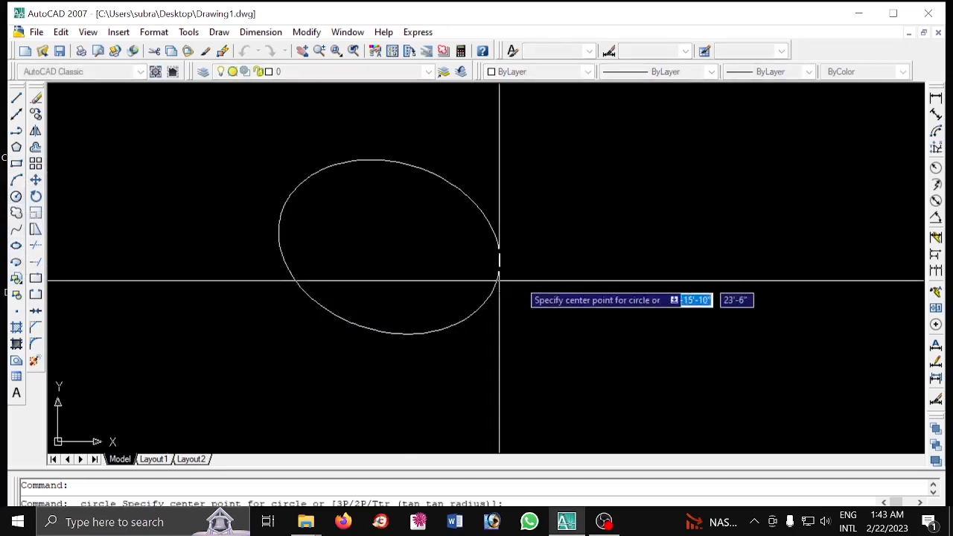
left_click(665, 244)
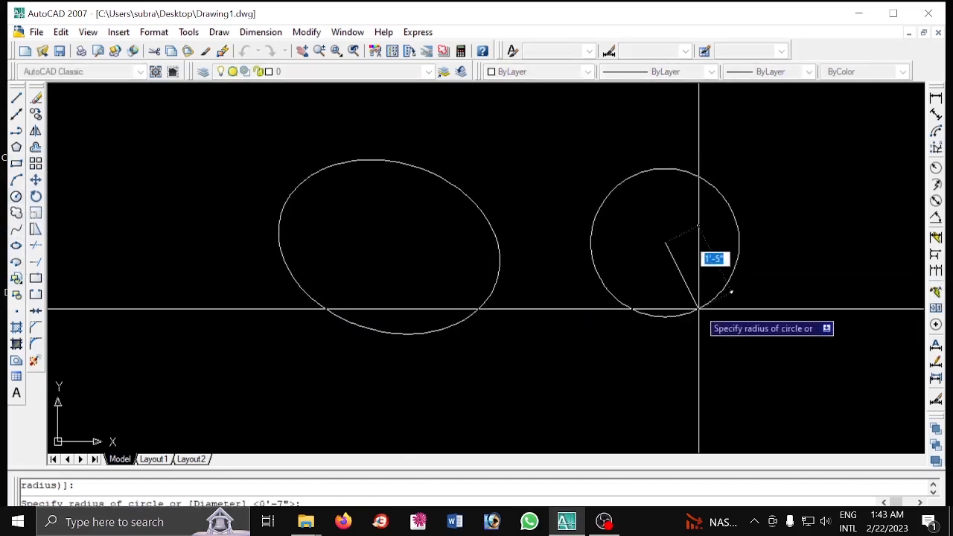
left_click(701, 313)
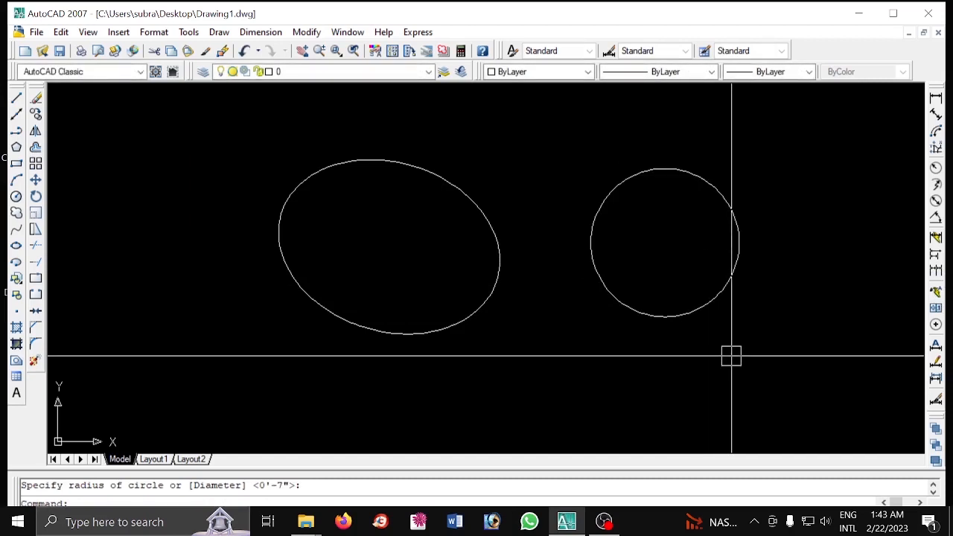
left_click(713, 302)
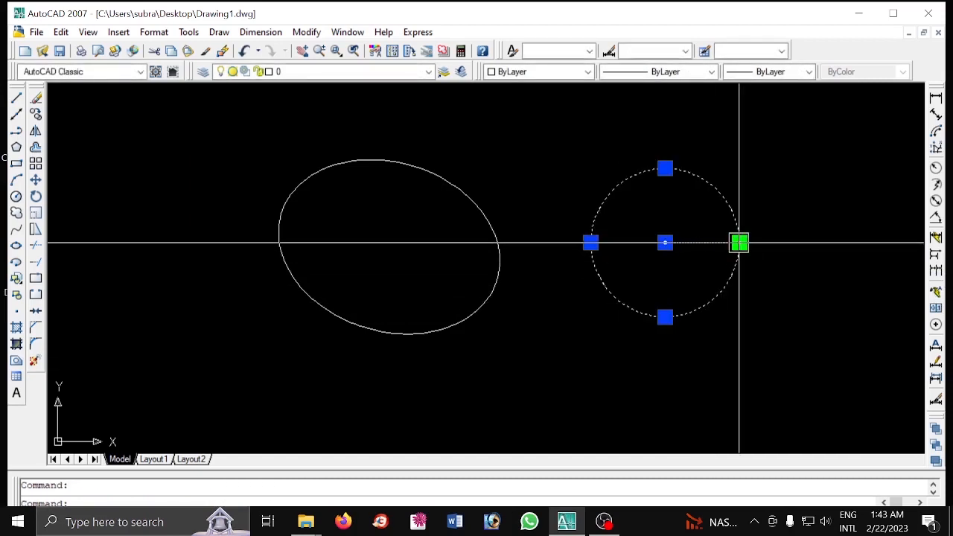
key("Escape")
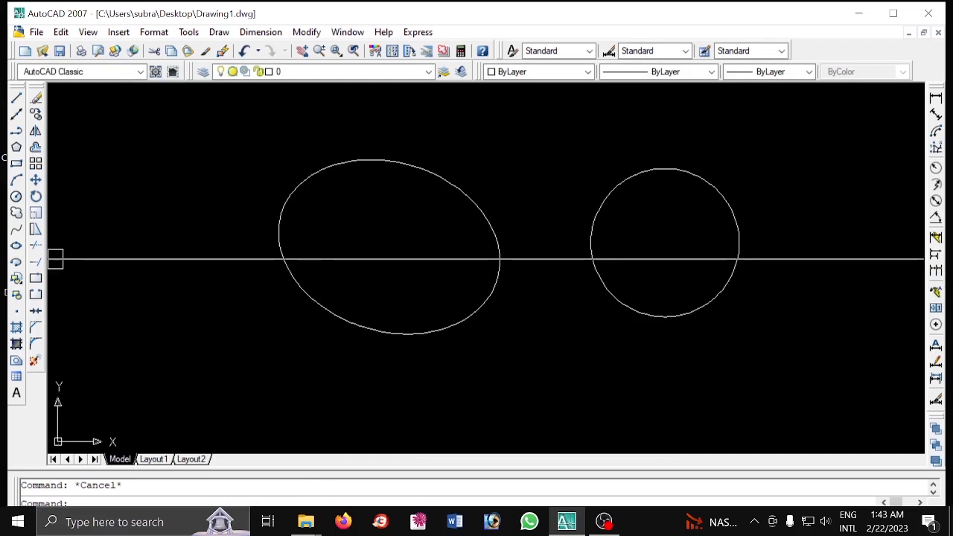
Step: Draw a small tilted ellipse with a first axis of about 1'-3" to the left of the large ellipse
left_click(16, 246)
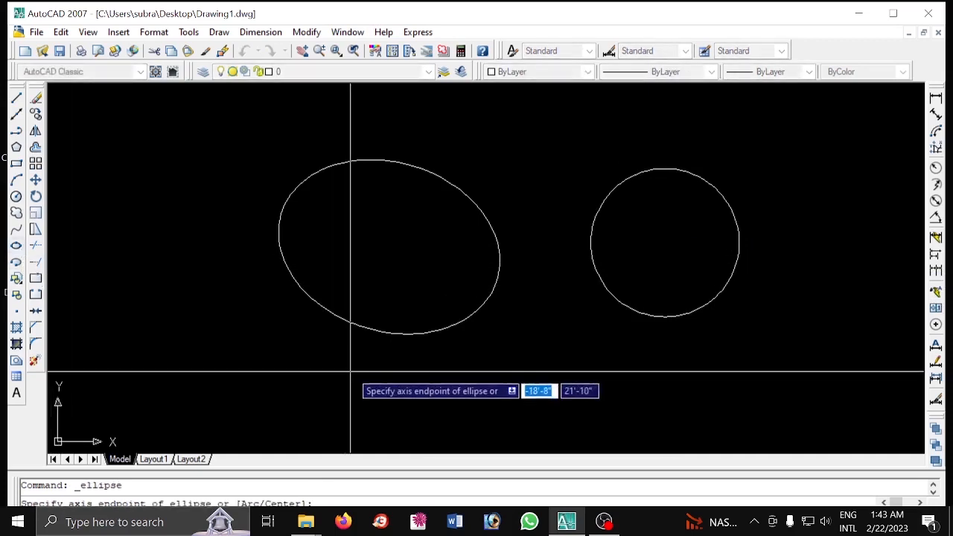
left_click(145, 218)
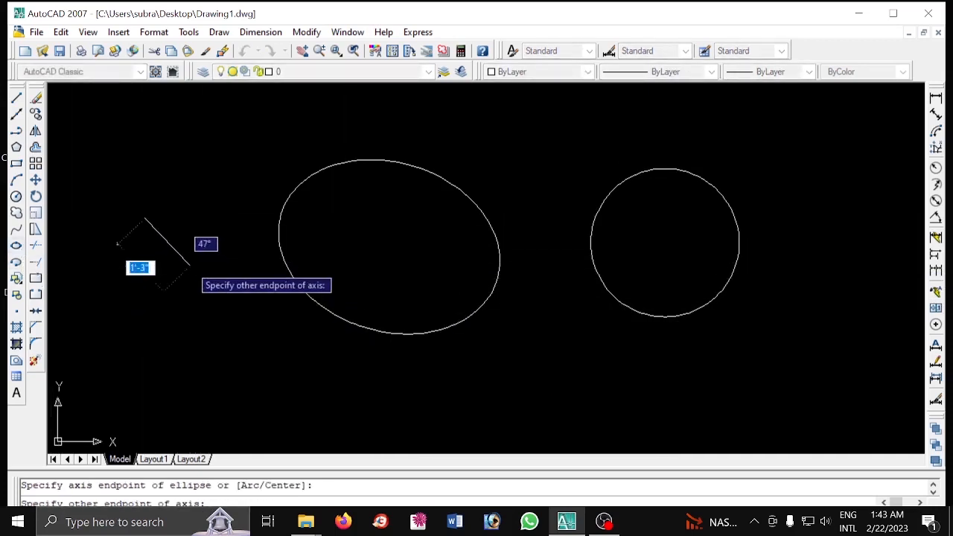
left_click(190, 265)
left_click(207, 277)
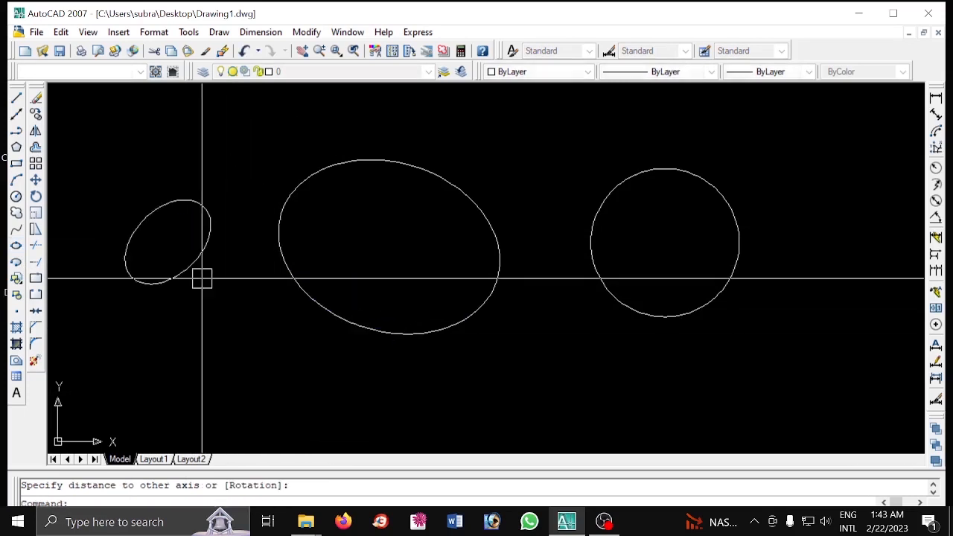
Step: Draw another tilted ellipse starting inside the large ellipse and extending past its right edge
left_click(16, 246)
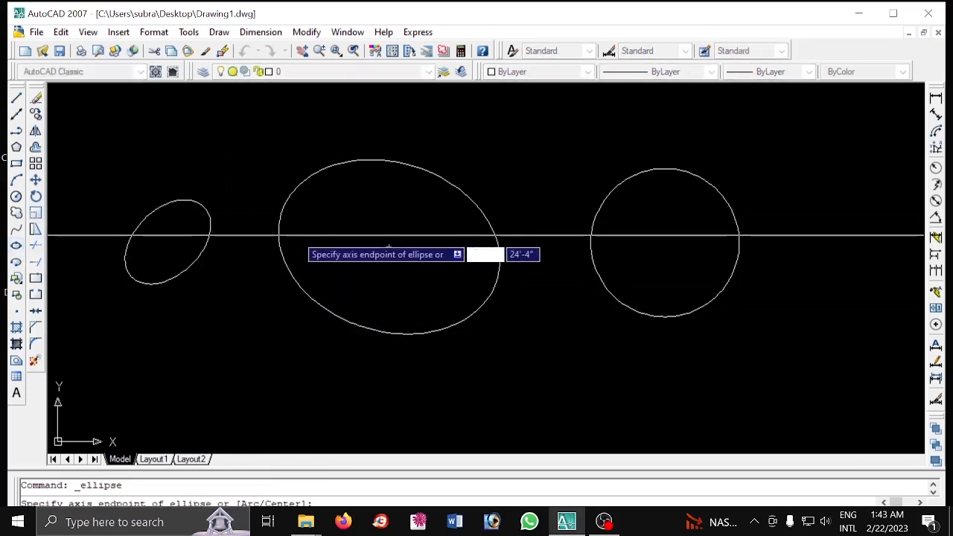
left_click(369, 223)
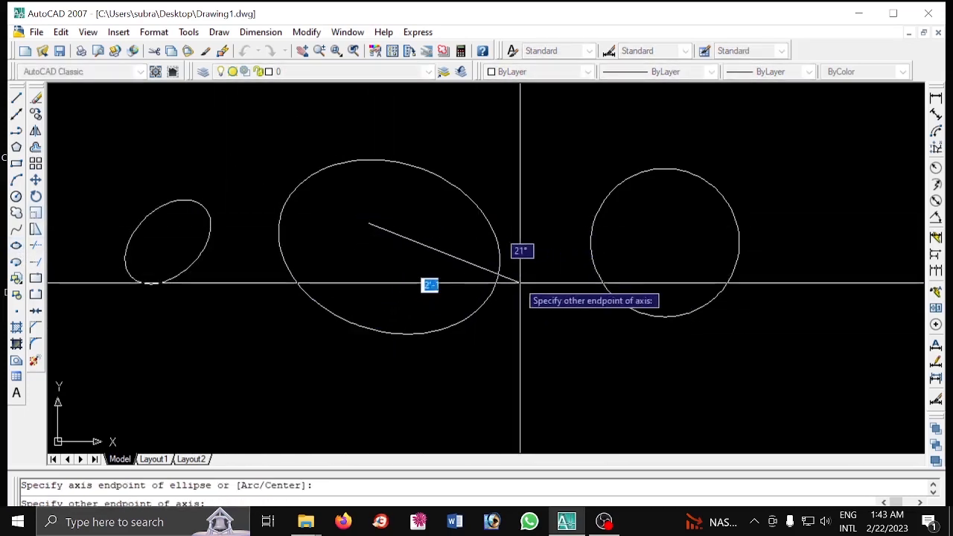
left_click(523, 284)
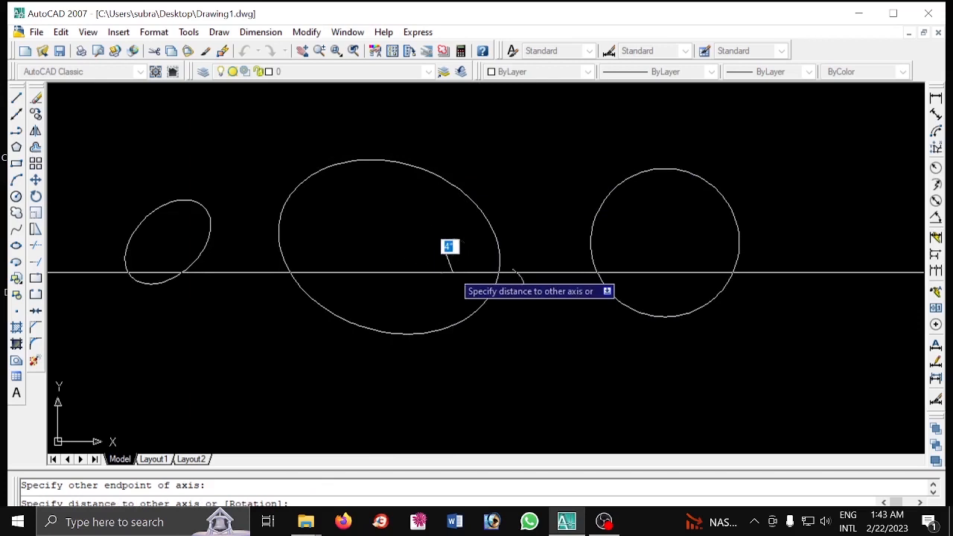
left_click(465, 296)
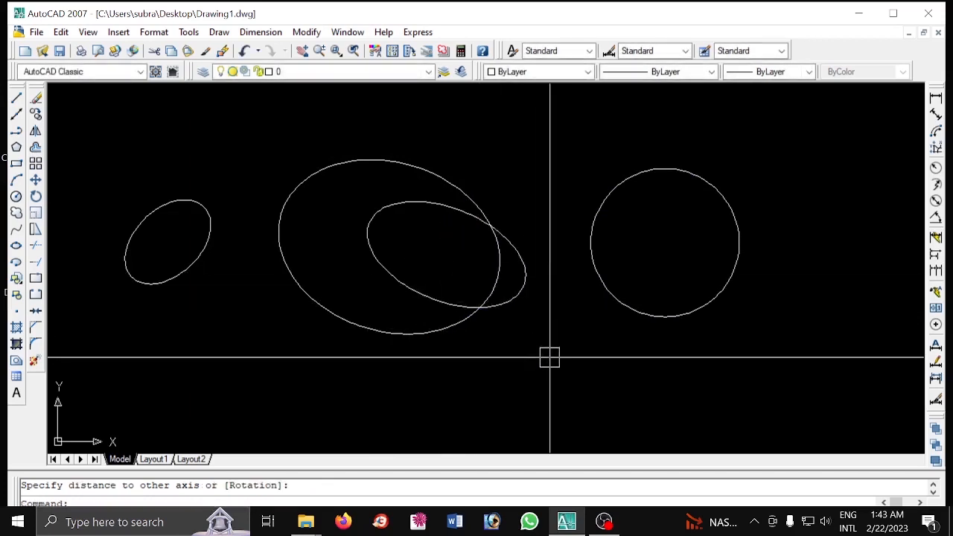
Step: Enlarge the overlapping ellipse by stretching its upper grip upward and its lower-right grip outward into the circle
left_click(523, 290)
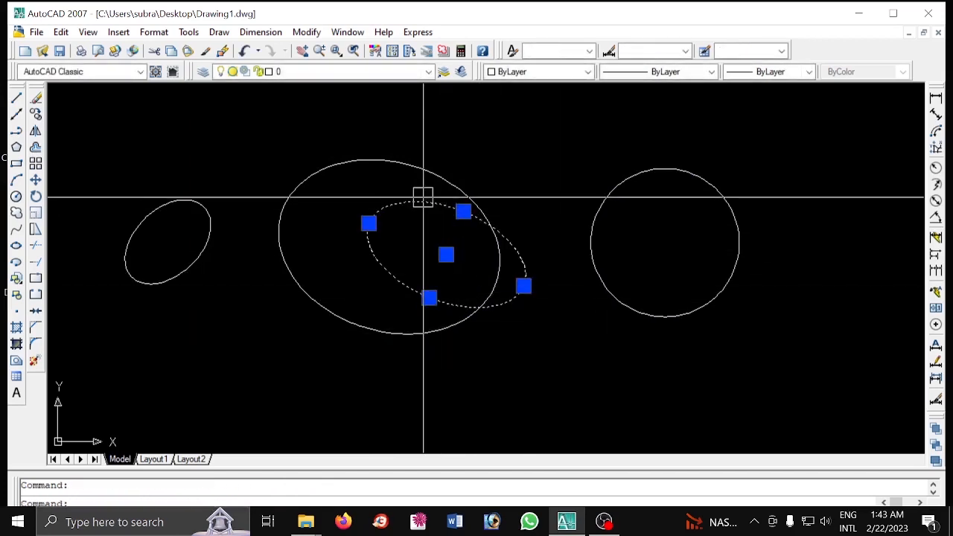
left_click(463, 212)
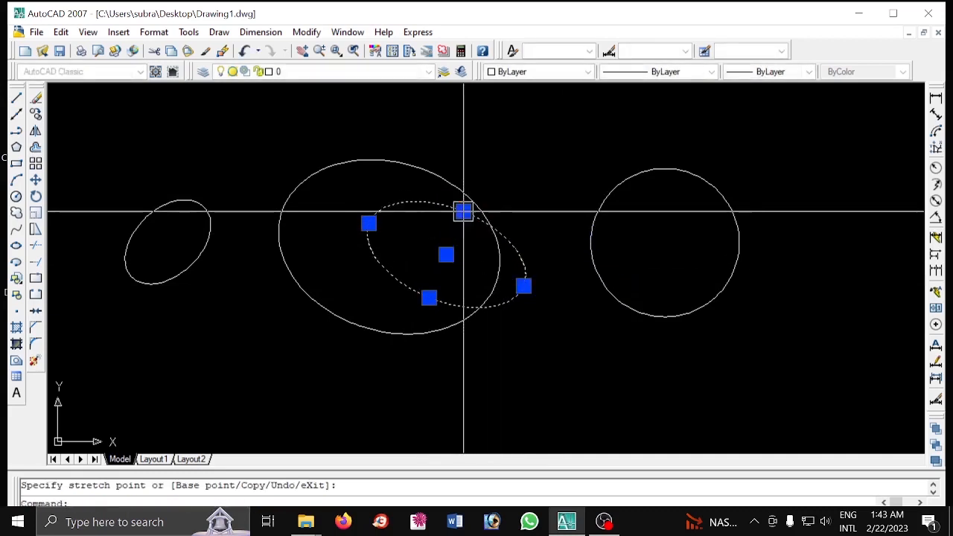
left_click(494, 137)
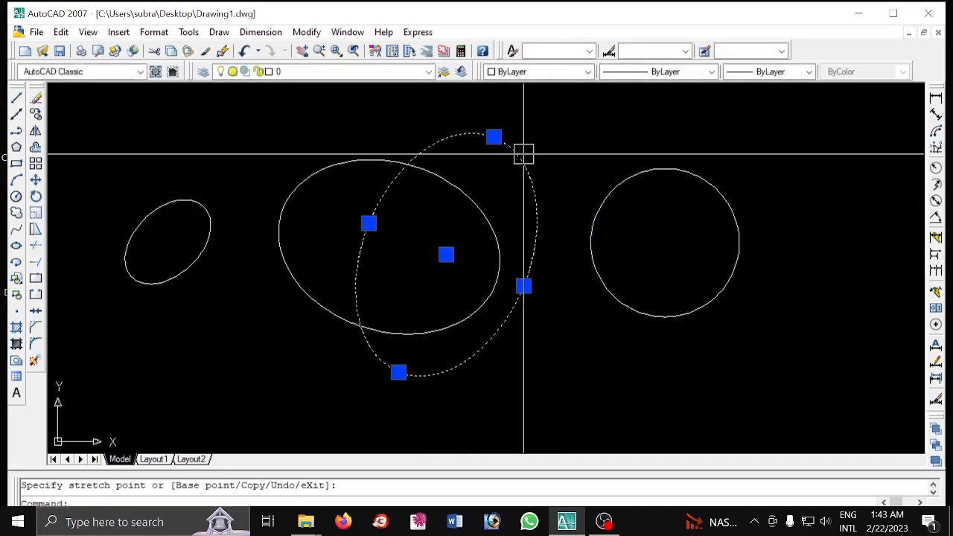
left_click(524, 285)
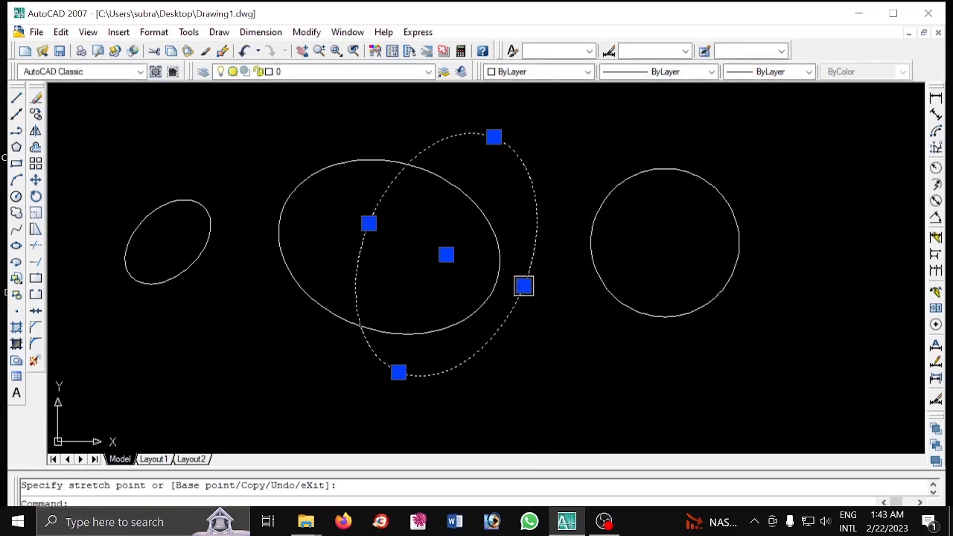
left_click(614, 322)
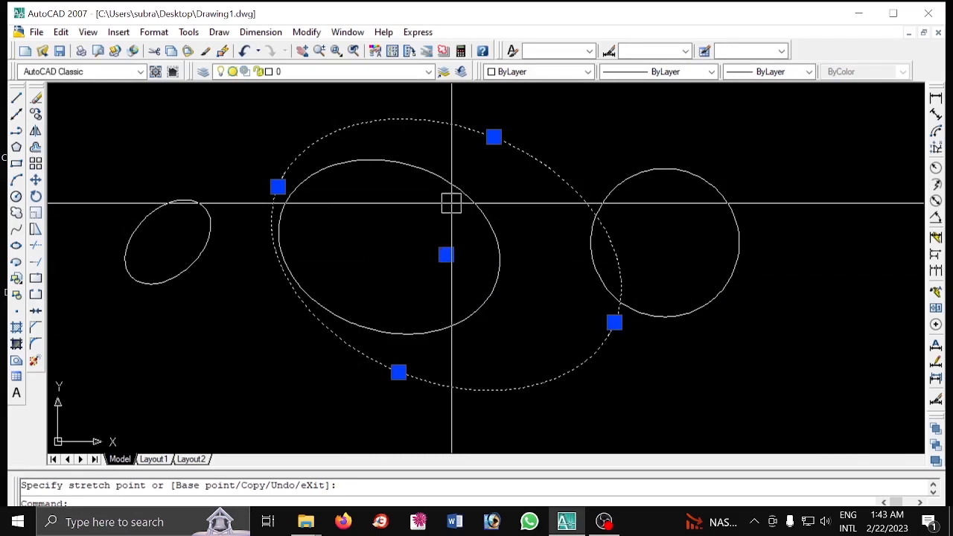
Step: Narrow the enlarged ellipse by stretching its lower grip in towards its center, and clear the selection
left_click(398, 372)
left_click(398, 372)
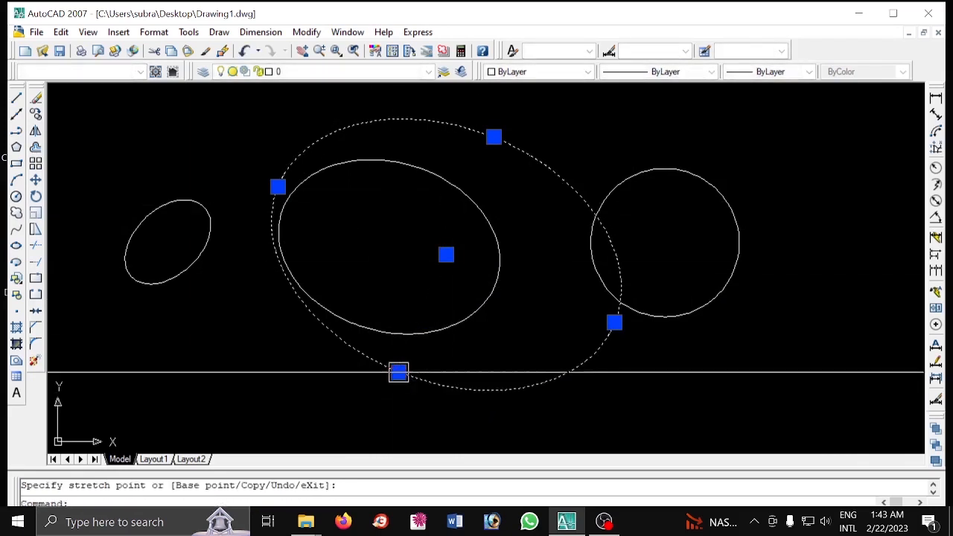
left_click(398, 372)
key("Escape")
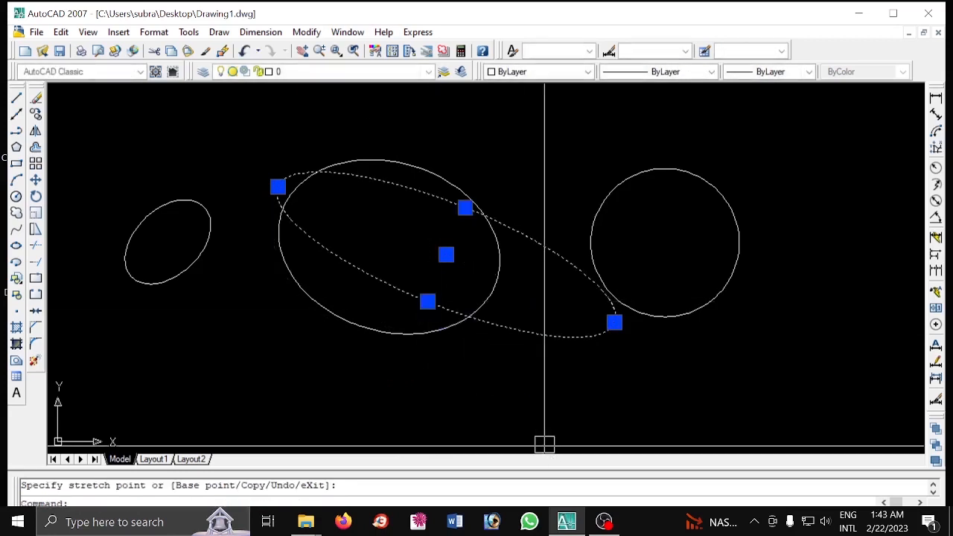
key("Escape")
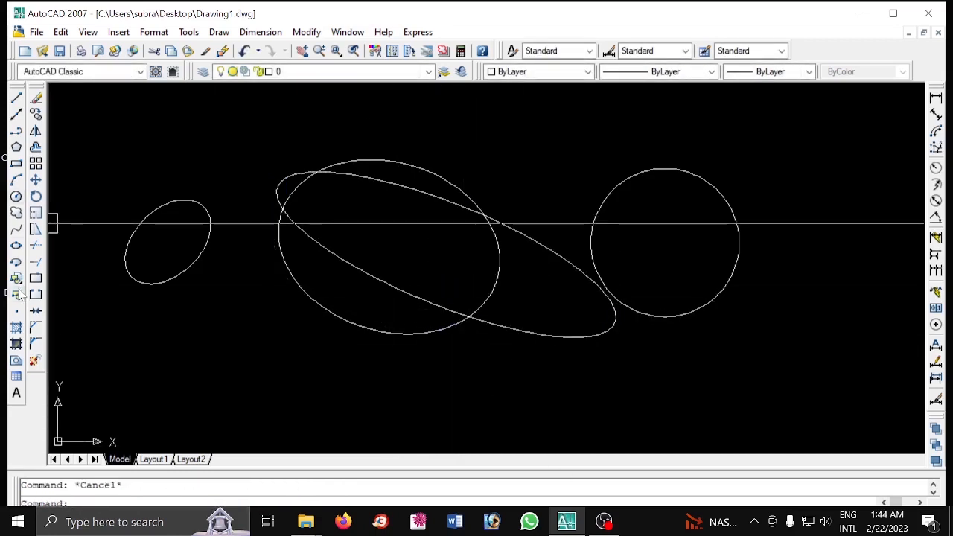
Step: Erase the three ellipses and the circle to empty the drawing
left_click(467, 364)
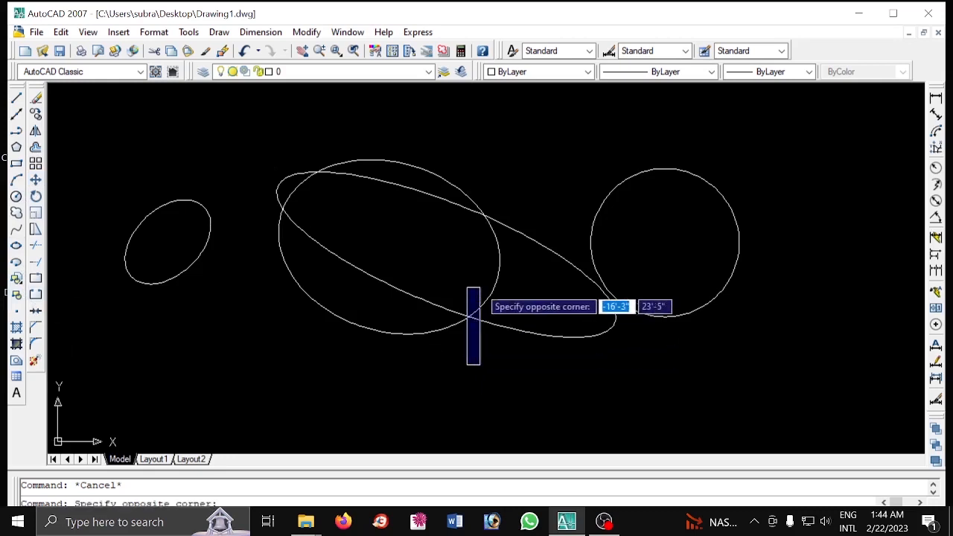
left_click(480, 288)
left_click(493, 290)
key("Delete")
left_click(477, 316)
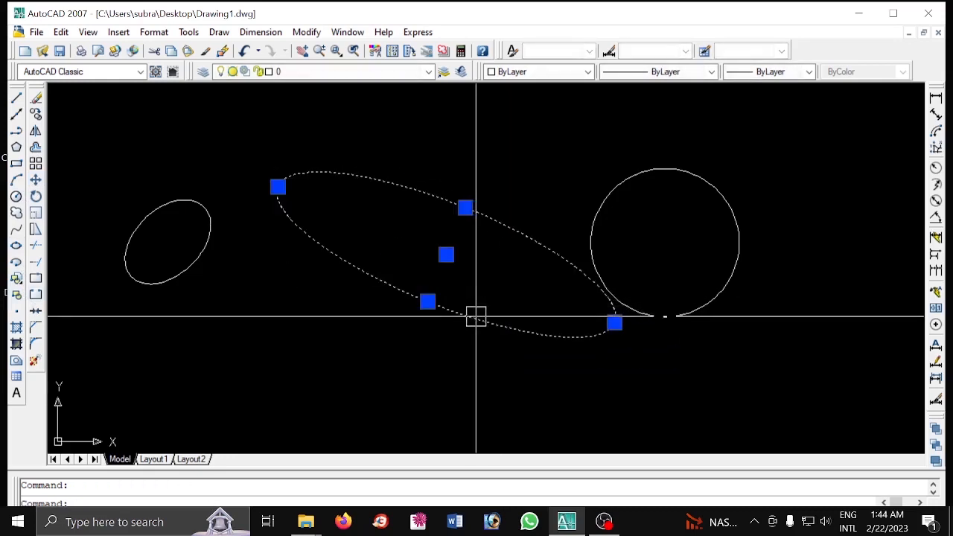
key("Delete")
left_click(628, 302)
key("Delete")
left_click(206, 224)
key("Delete")
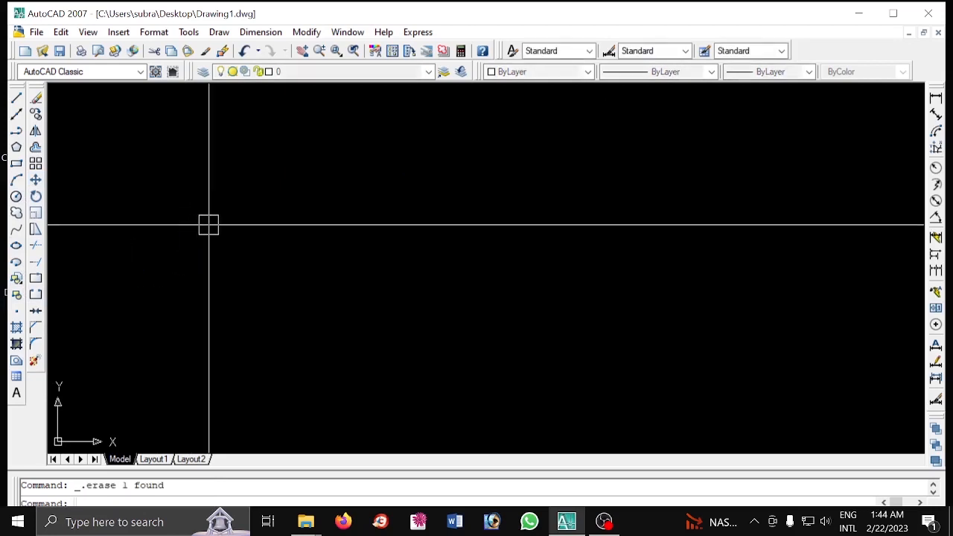
Step: Draw a circle with a 10" radius near the middle of the empty drawing, and leave it unselected
left_click(16, 196)
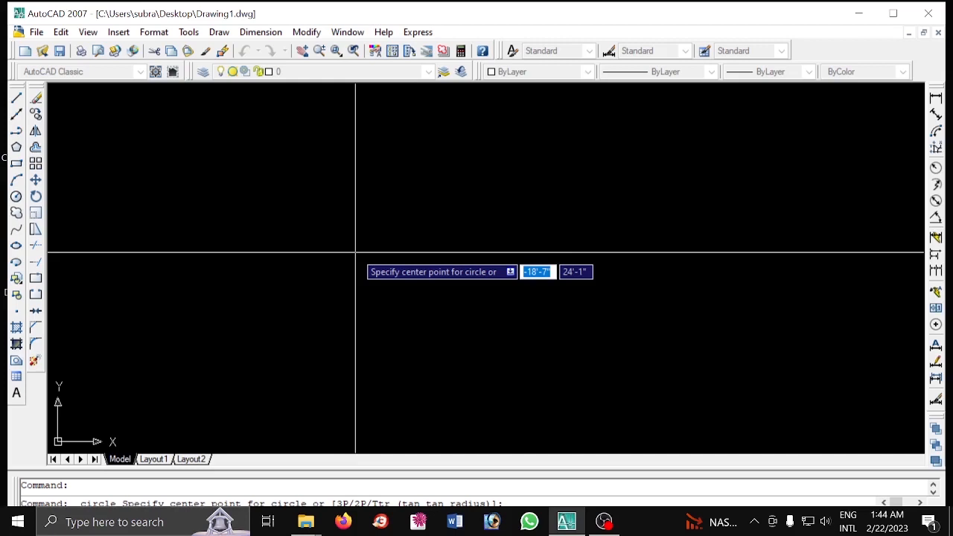
key("Escape")
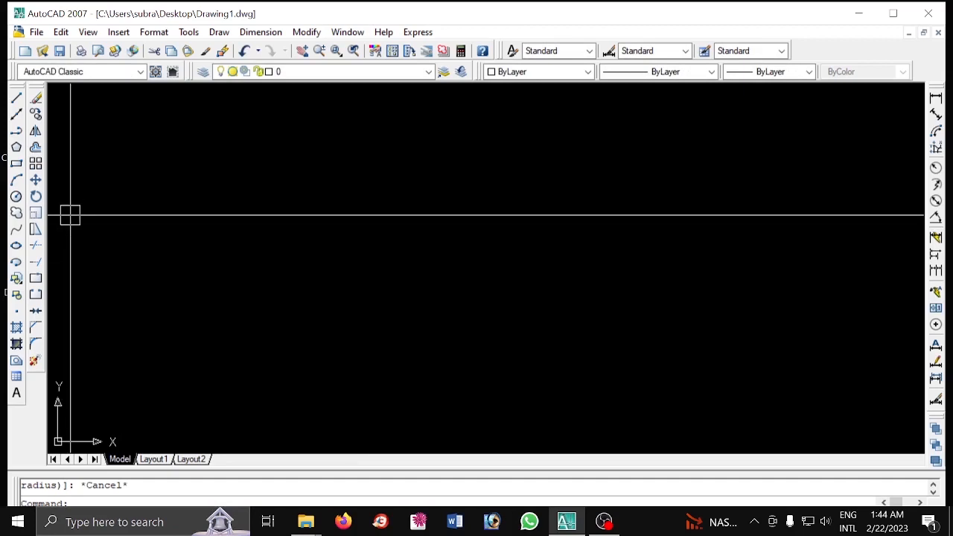
left_click(17, 196)
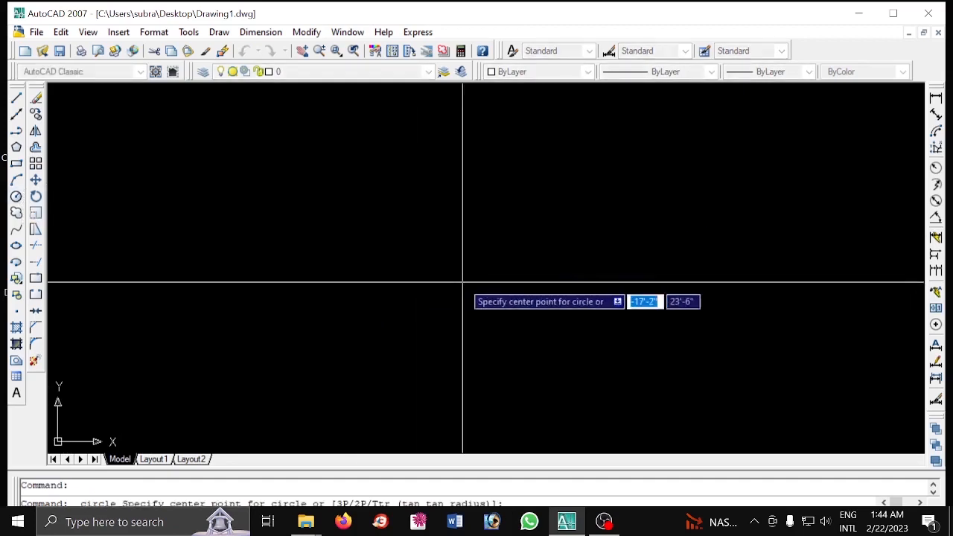
left_click(436, 233)
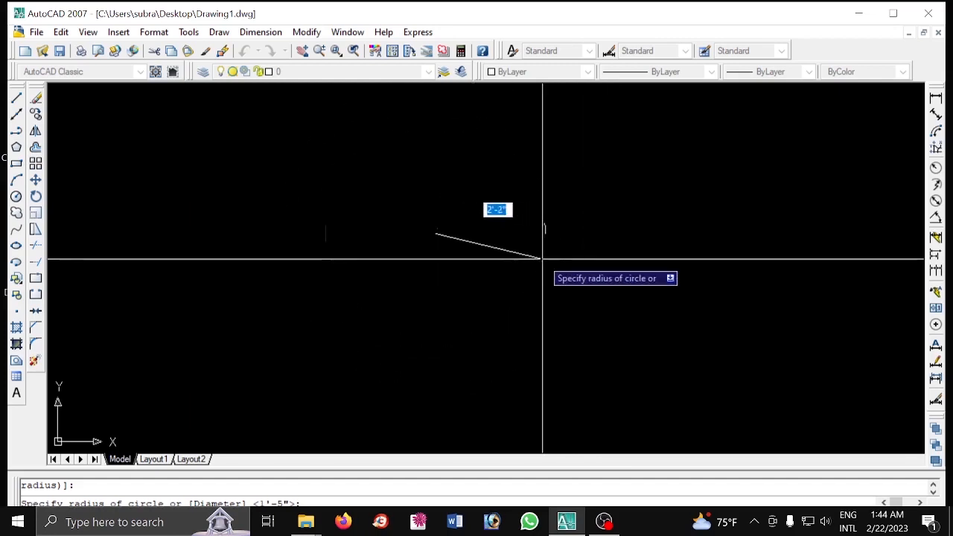
type("10")
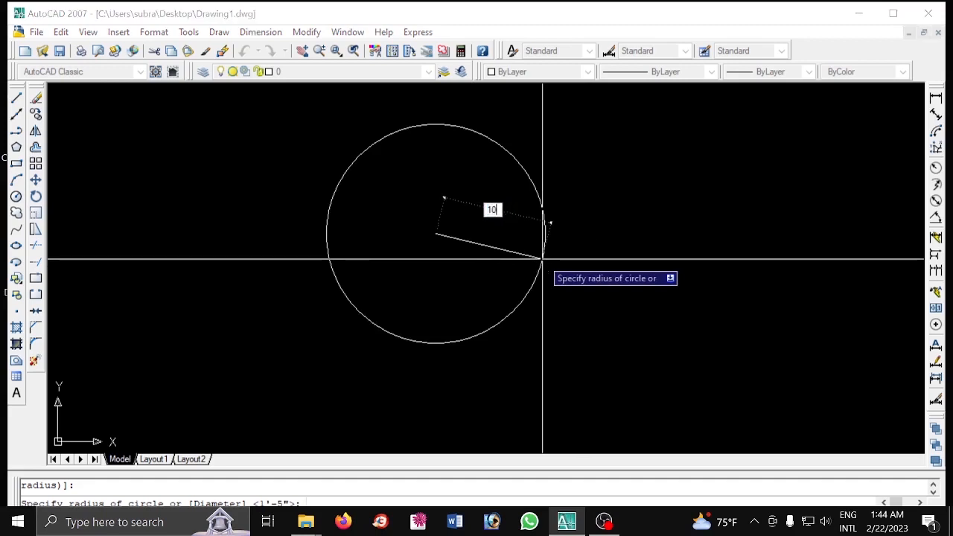
key("Return")
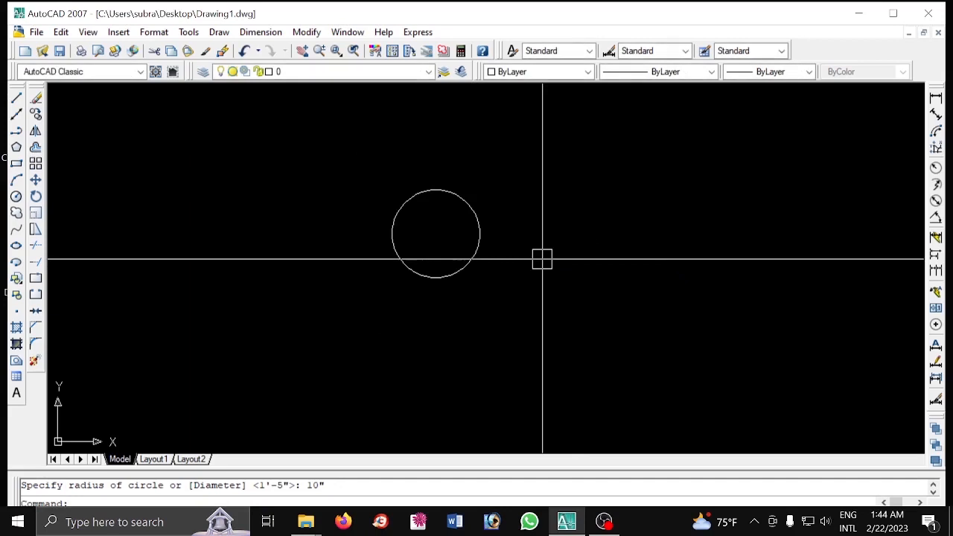
scroll(451, 234, "up", 3)
left_click(497, 207)
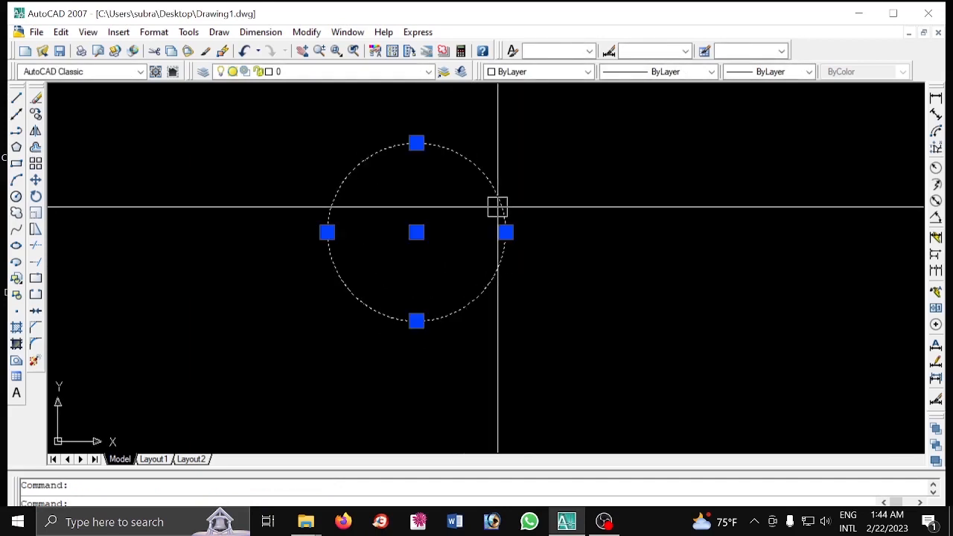
key("Escape")
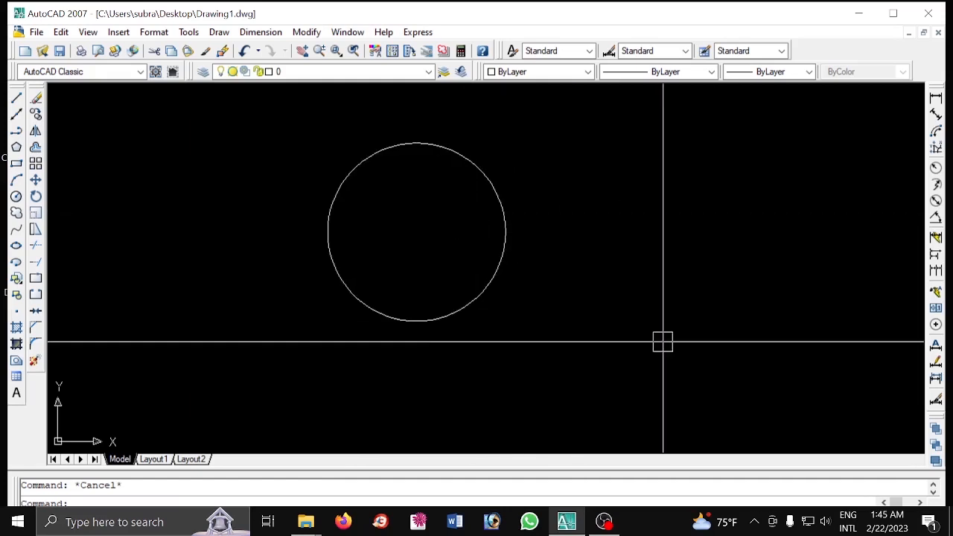
Step: Add a radius dimension to the circle, placing its text outside to the right, and leave the dimension unselected
left_click(936, 169)
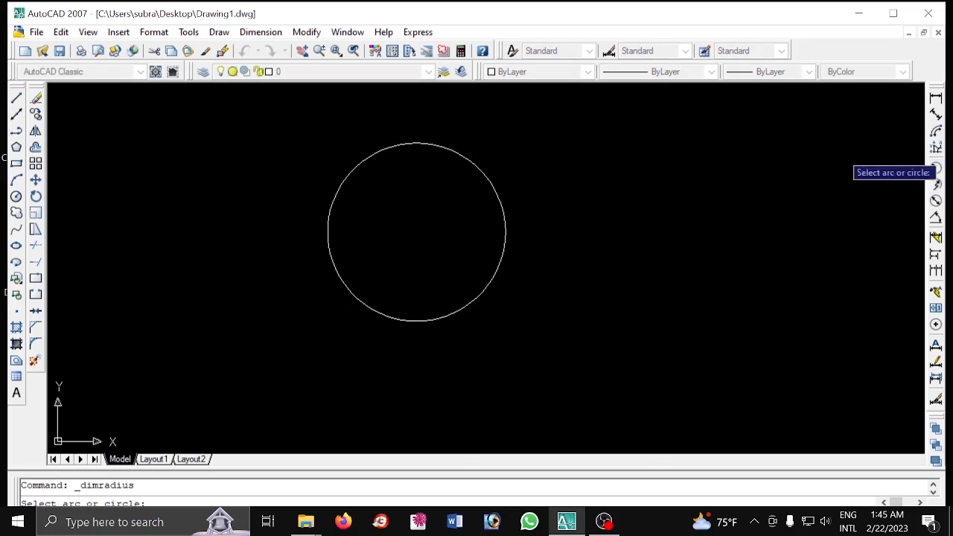
left_click(437, 150)
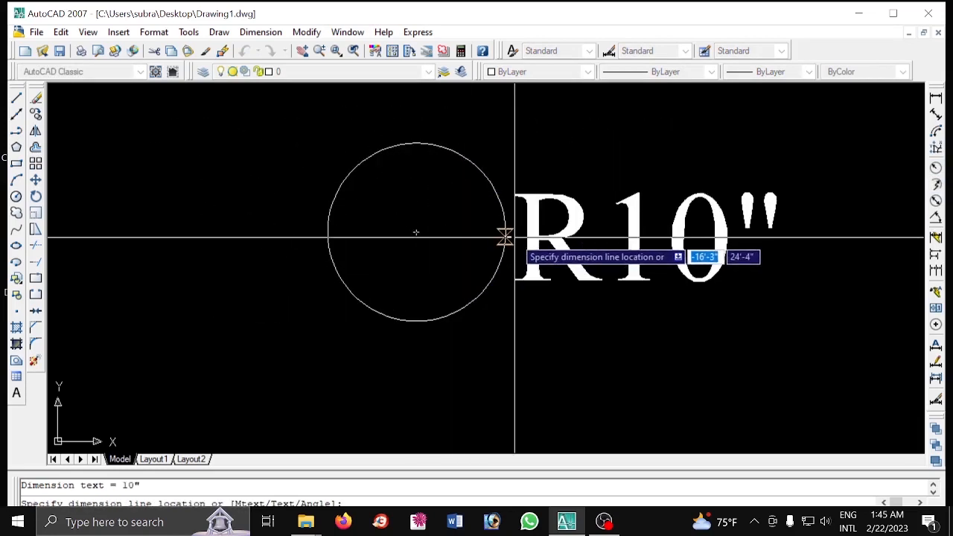
left_click(565, 232)
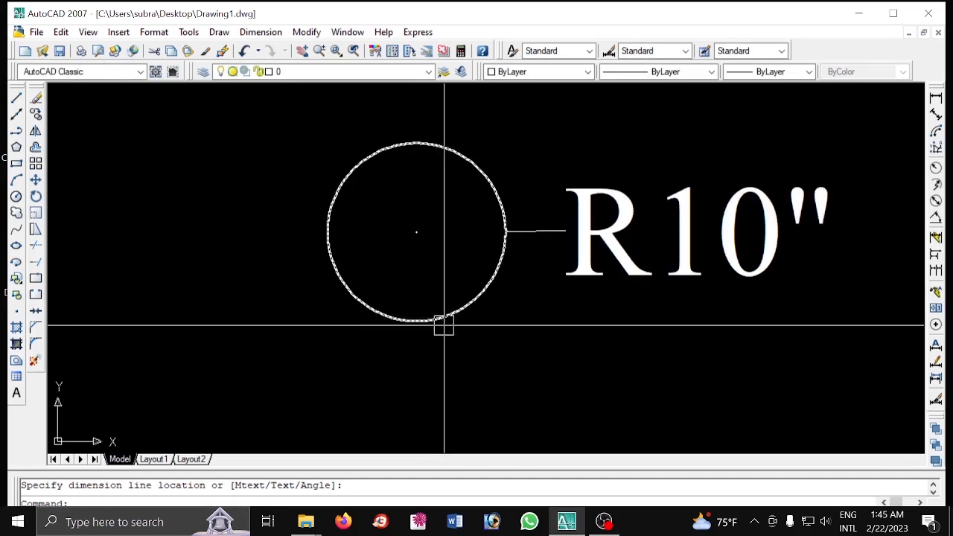
left_click(747, 268)
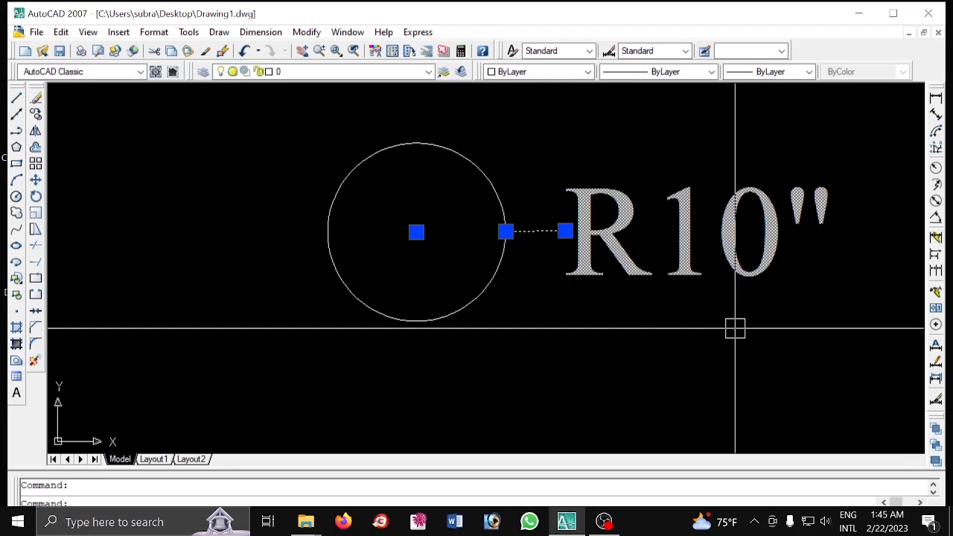
key("Escape")
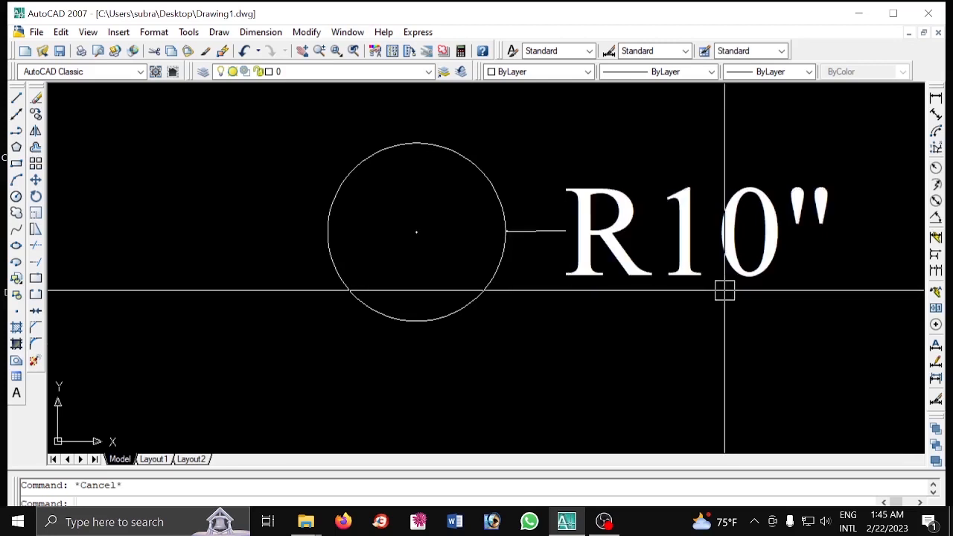